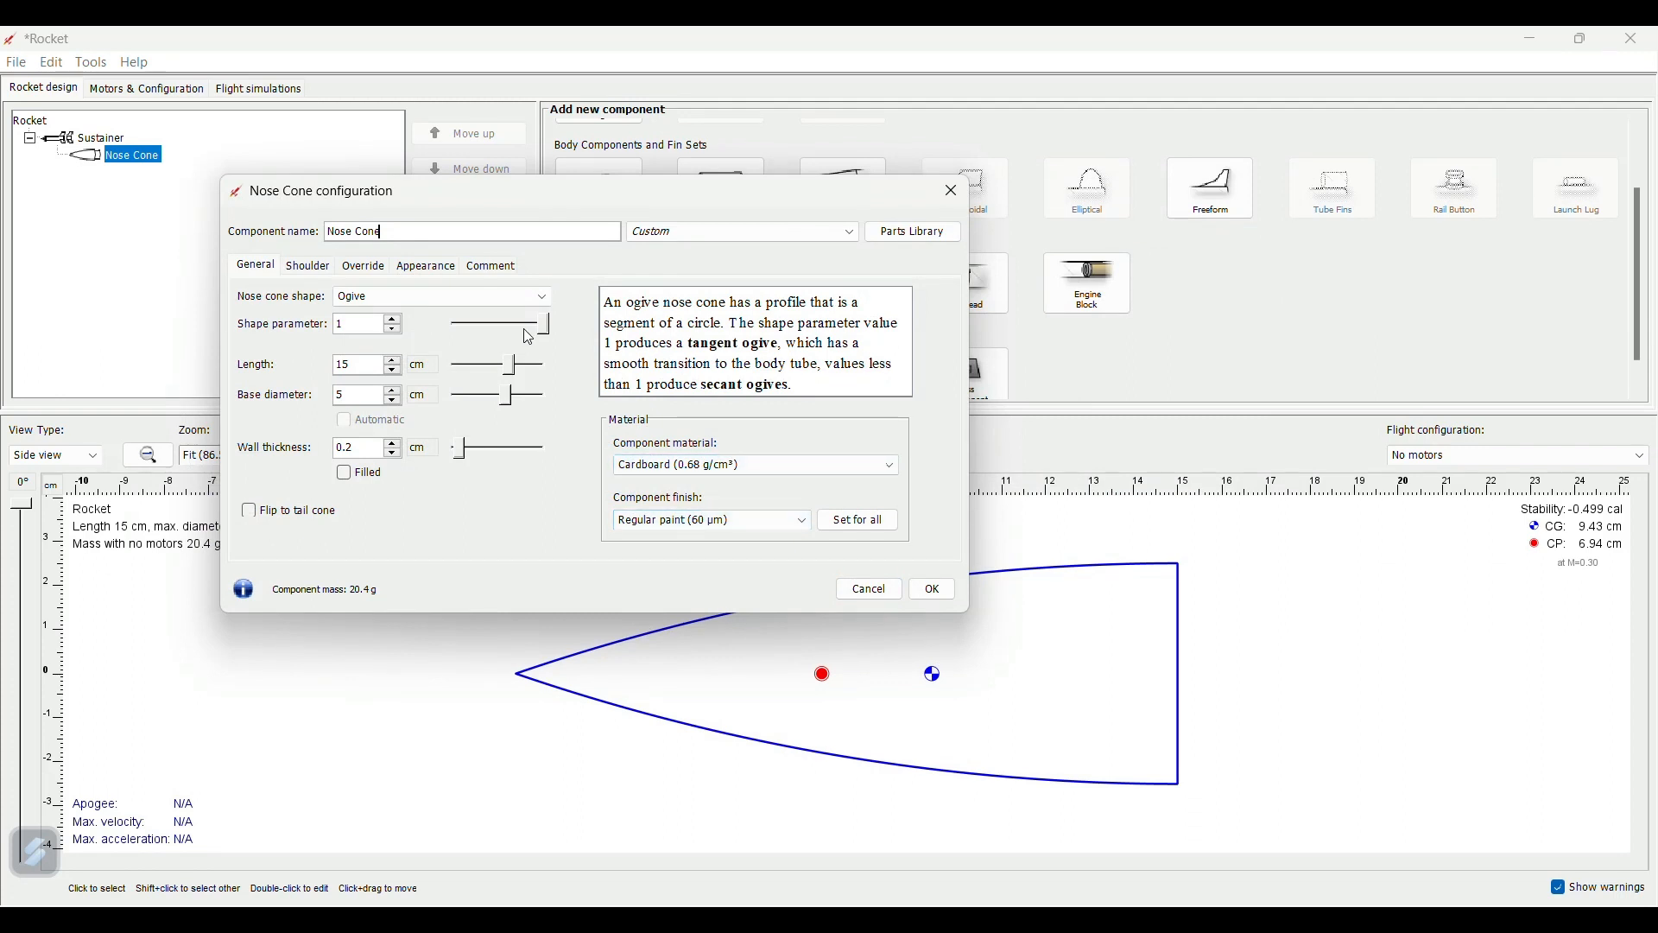
# - Set the nose cone's shape parameter to 0.8, length to 14 cm, base diameter to 4.8 cm and wall thickness to 0.8 cm
pyautogui.moveTo(546, 331); pyautogui.dragTo(514, 397)
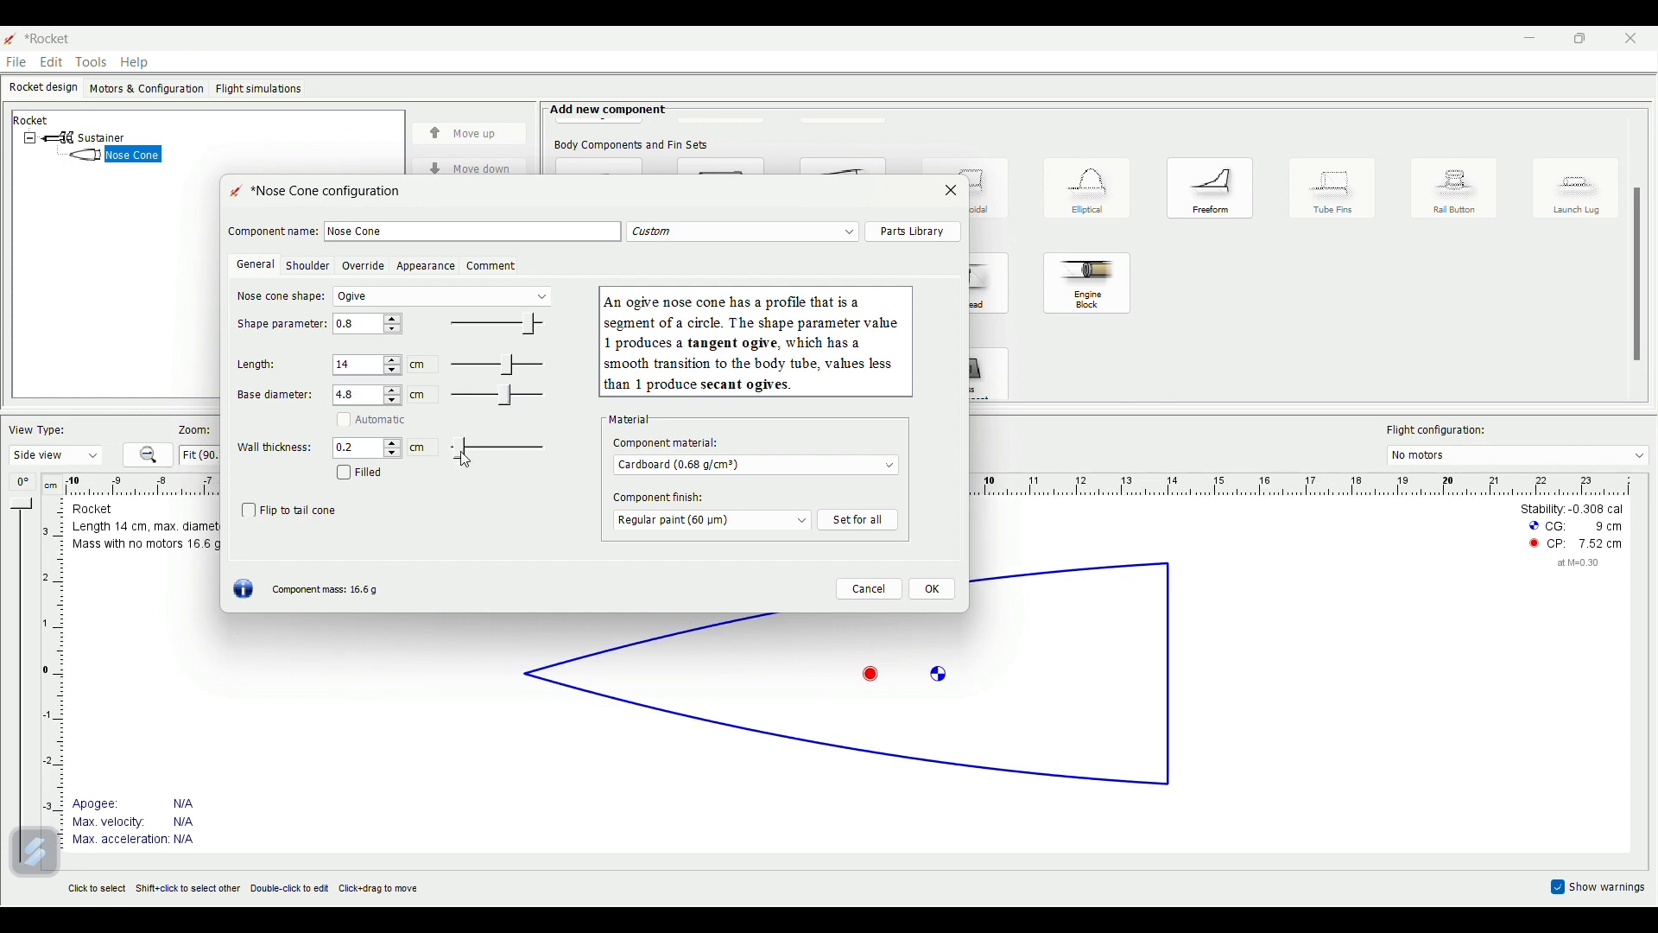
pyautogui.moveTo(463, 458); pyautogui.dragTo(491, 463)
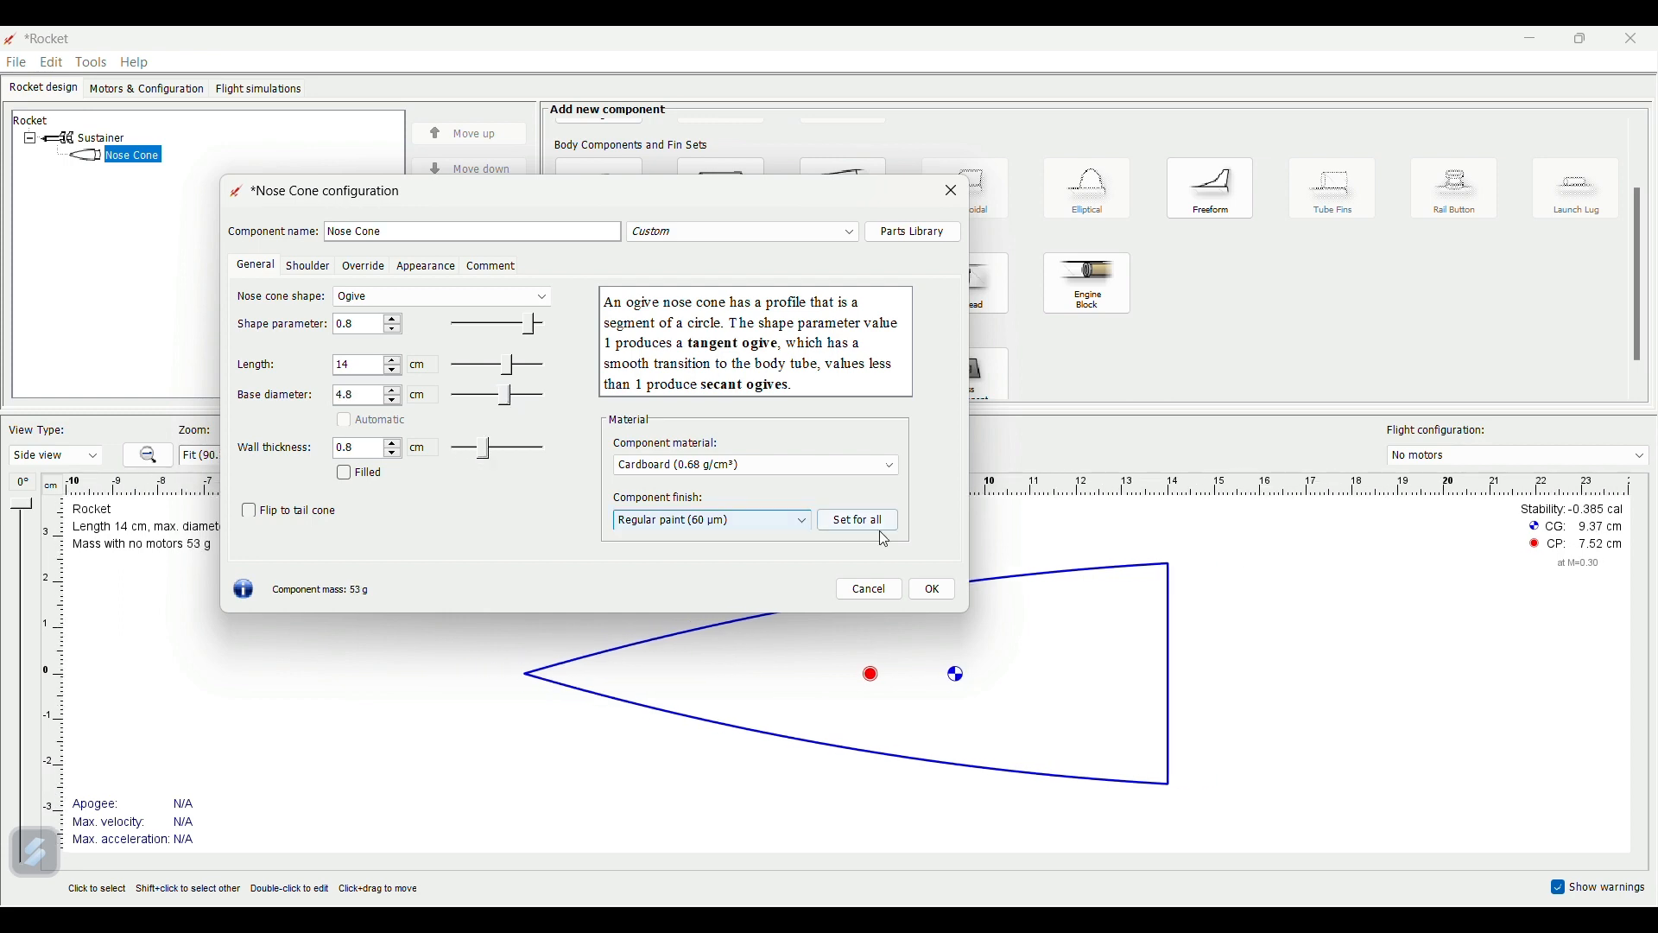
pyautogui.click(933, 591)
# - Add a custom body tube 21 cm long with a 4.8 cm outer diameter and a 2.9 cm inner diameter
pyautogui.click(721, 186)
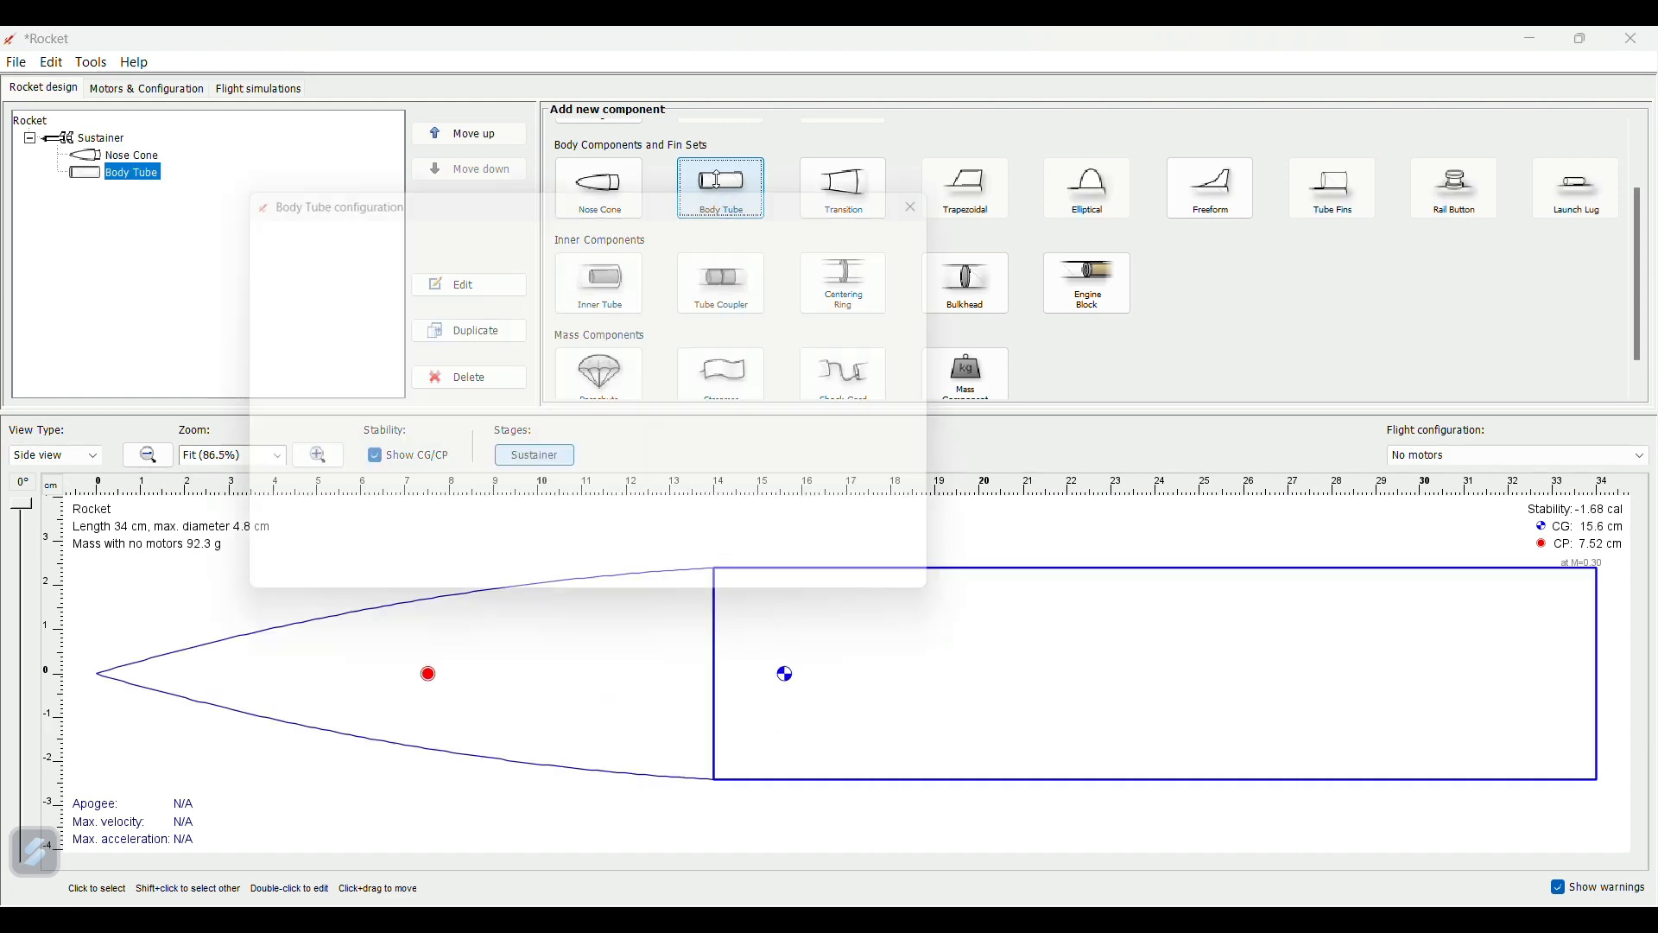
pyautogui.click(1260, 760)
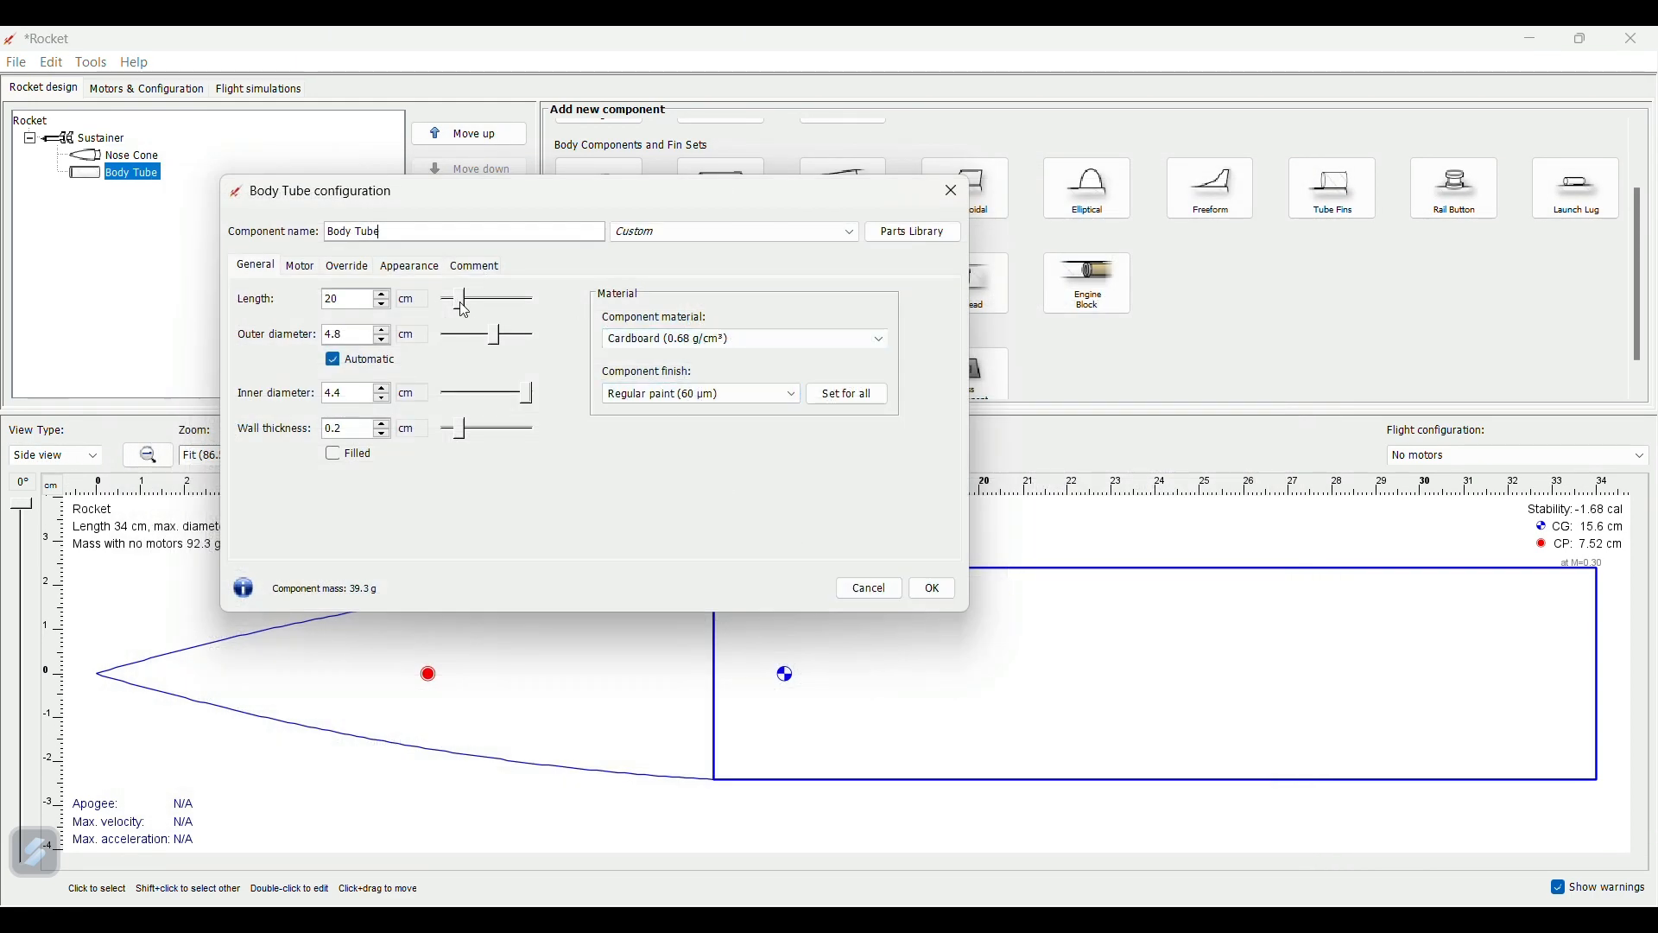
pyautogui.moveTo(460, 313); pyautogui.dragTo(498, 342)
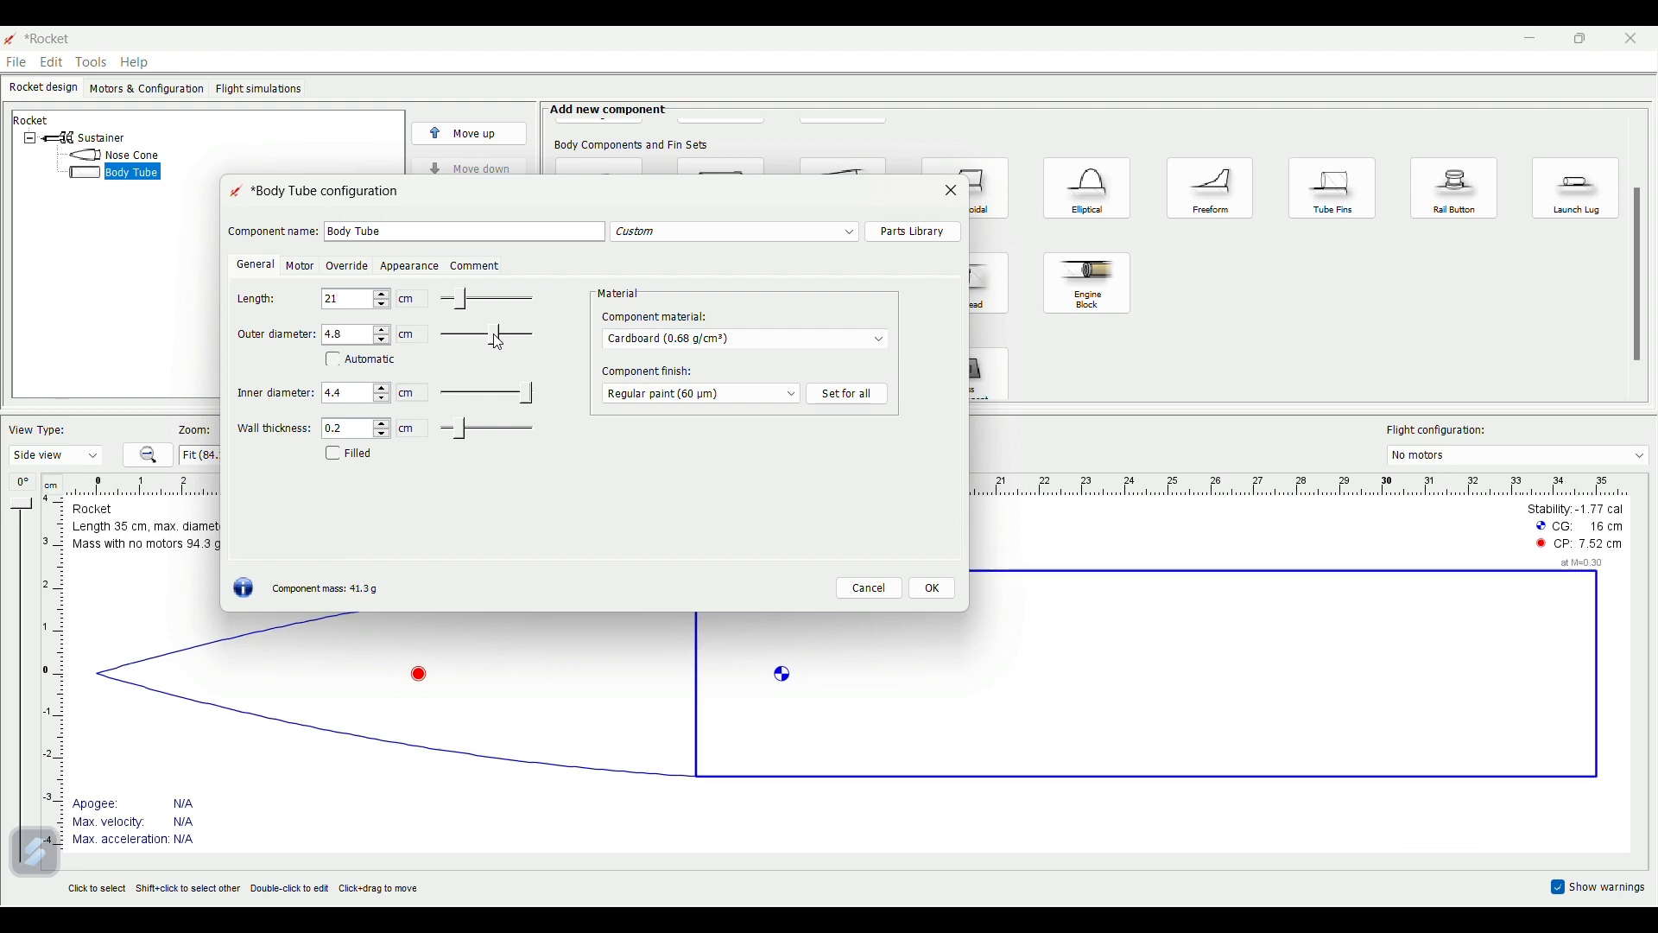
pyautogui.moveTo(530, 396); pyautogui.dragTo(492, 399)
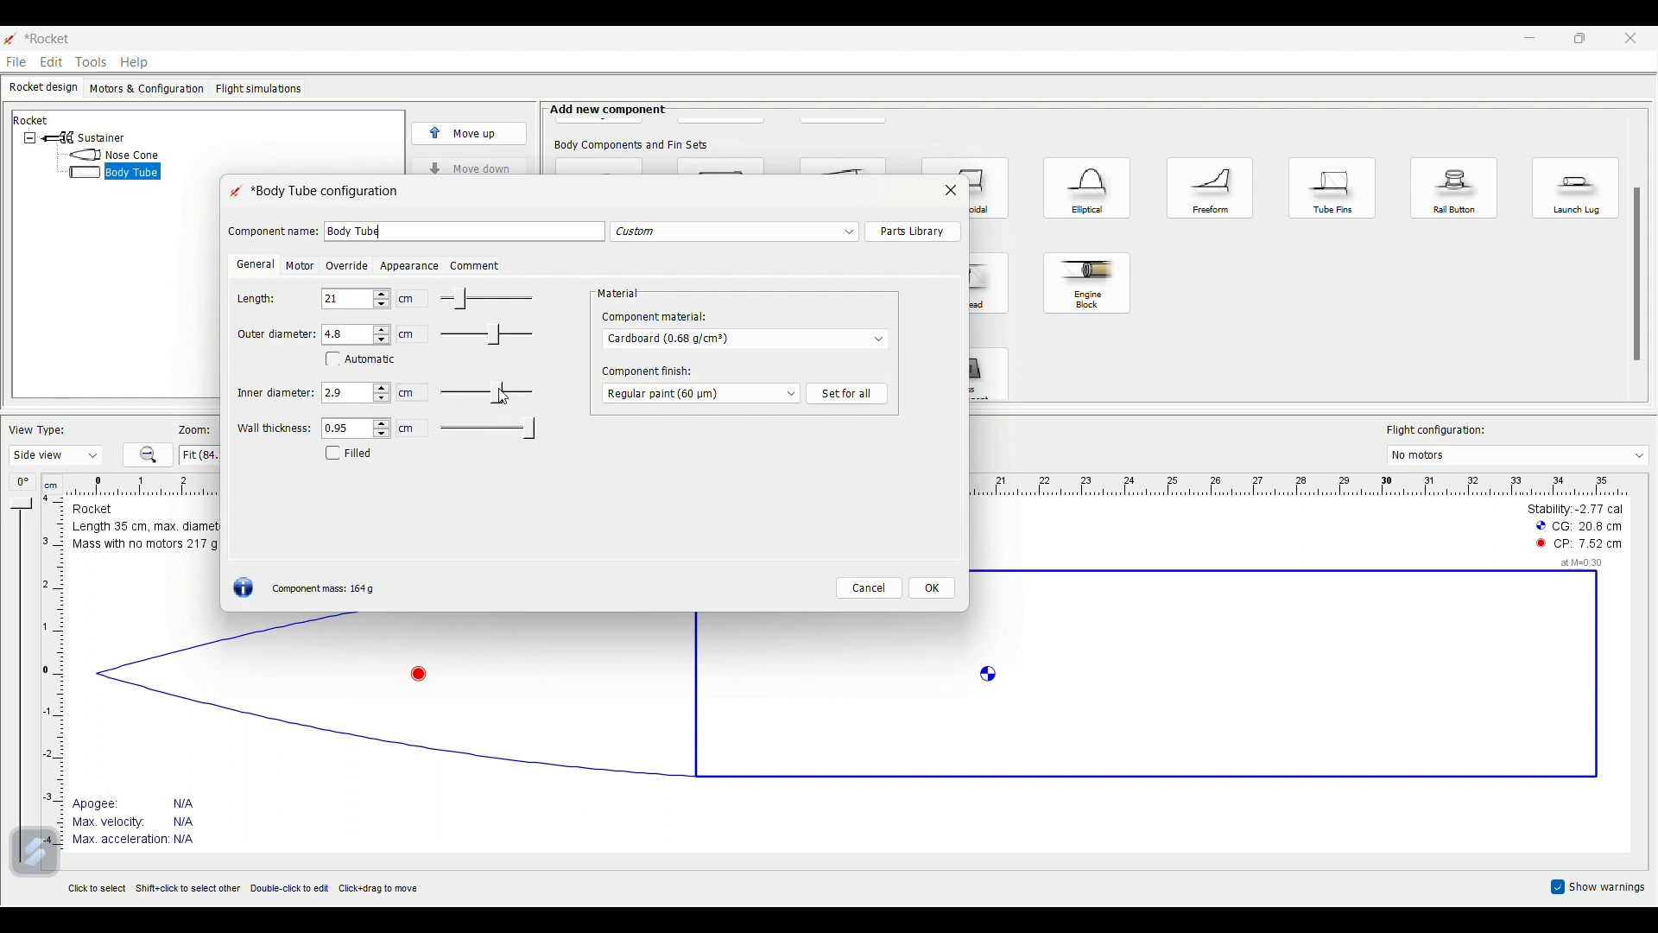
pyautogui.click(933, 588)
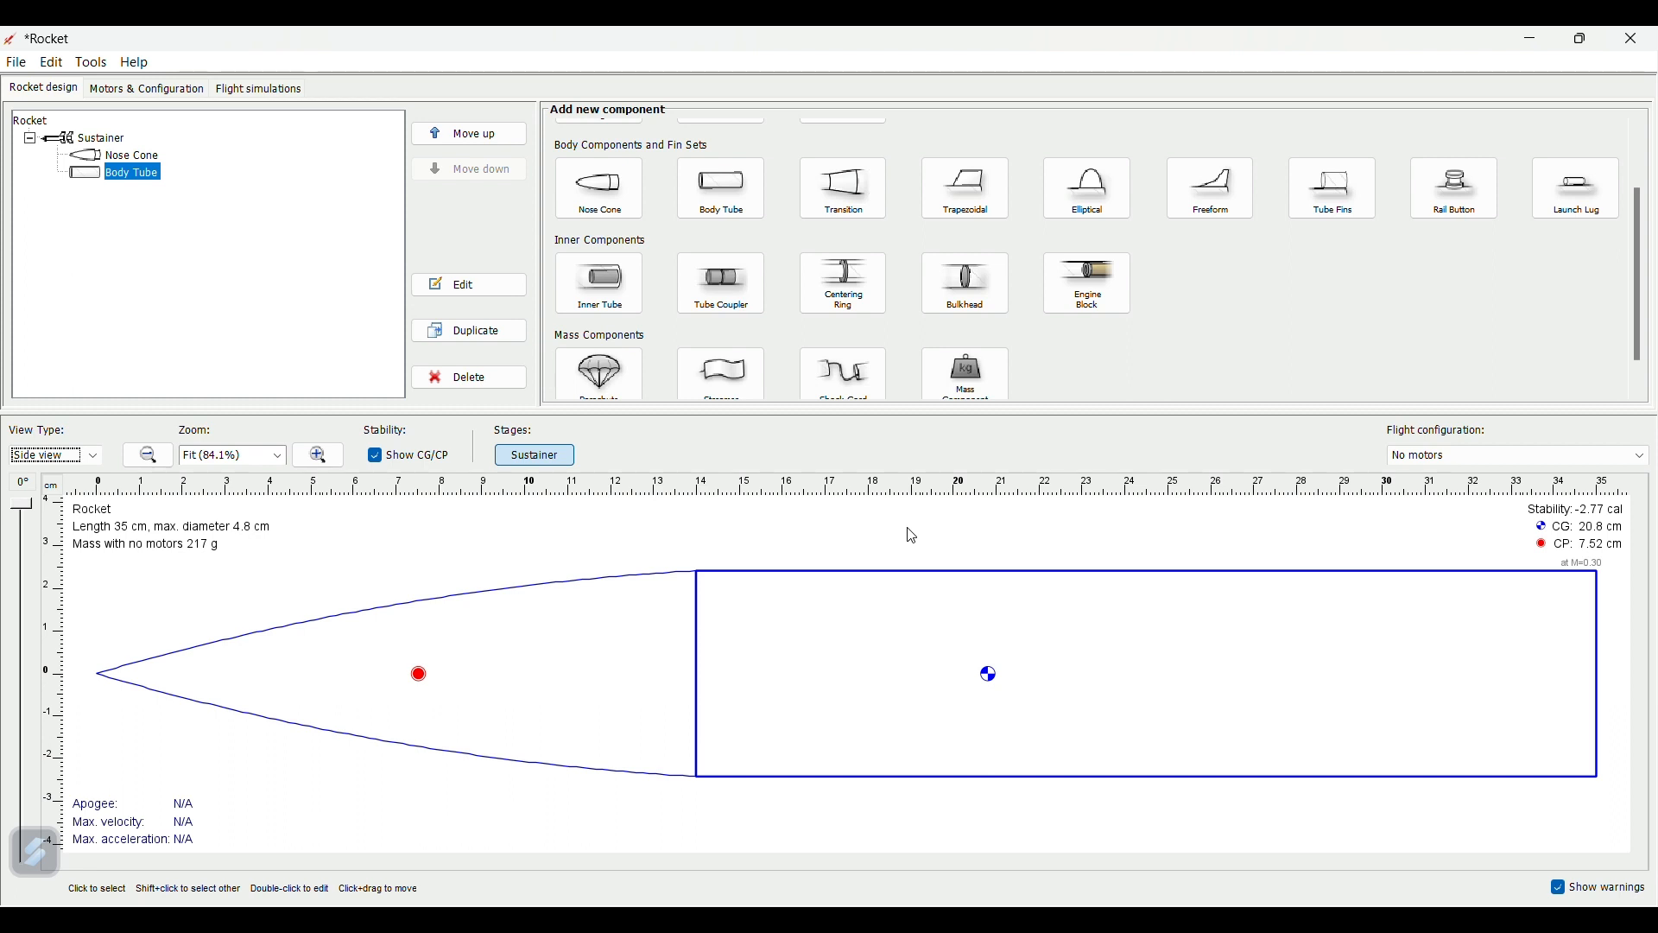
# - Add a custom inner tube to the body tube: outer diameter 2.1 cm, inner diameter 1.9 cm, length 7.4 cm, offset 1 cm from the bottom
pyautogui.scroll(-1, 914, 339)
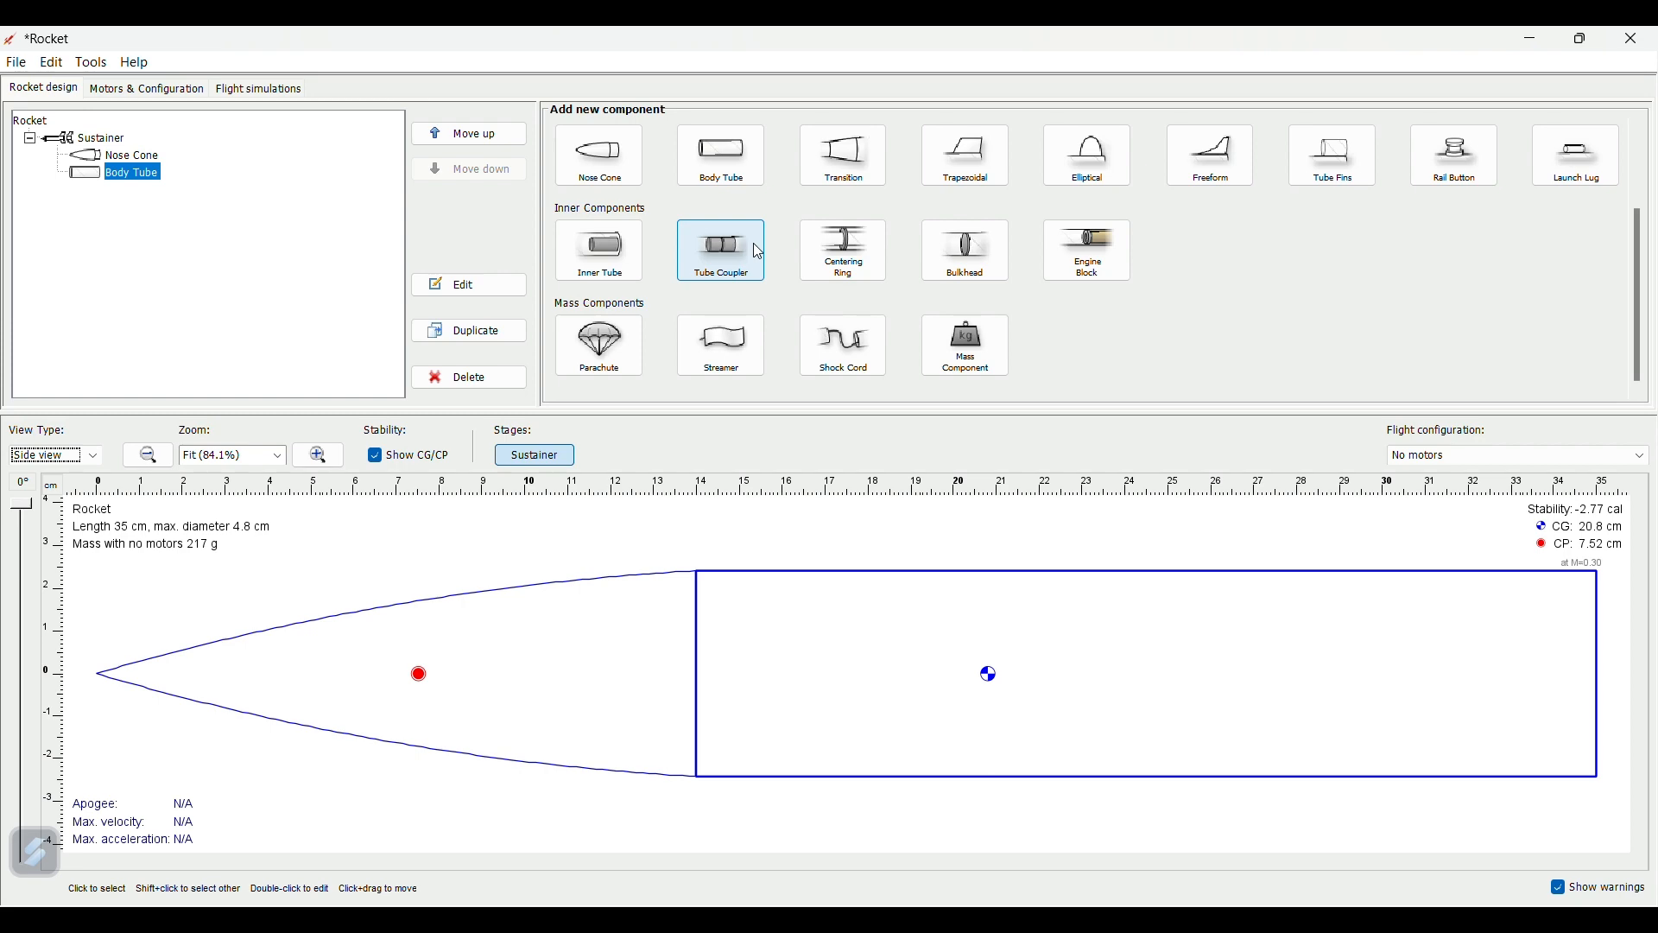
pyautogui.click(613, 285)
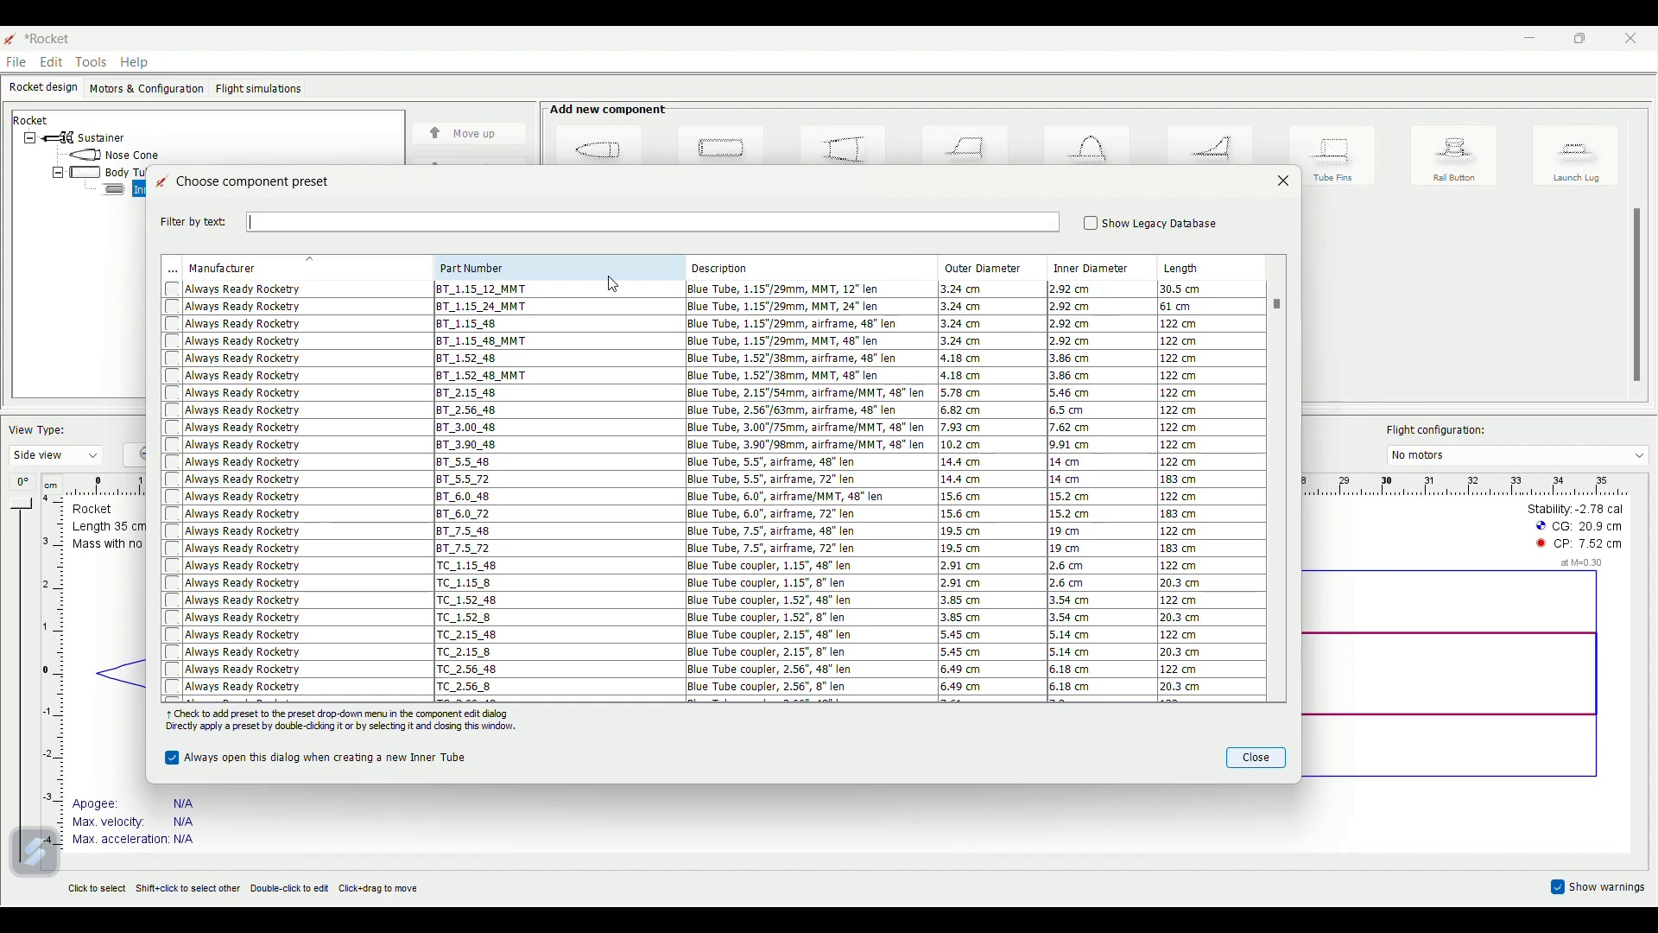
pyautogui.click(1259, 762)
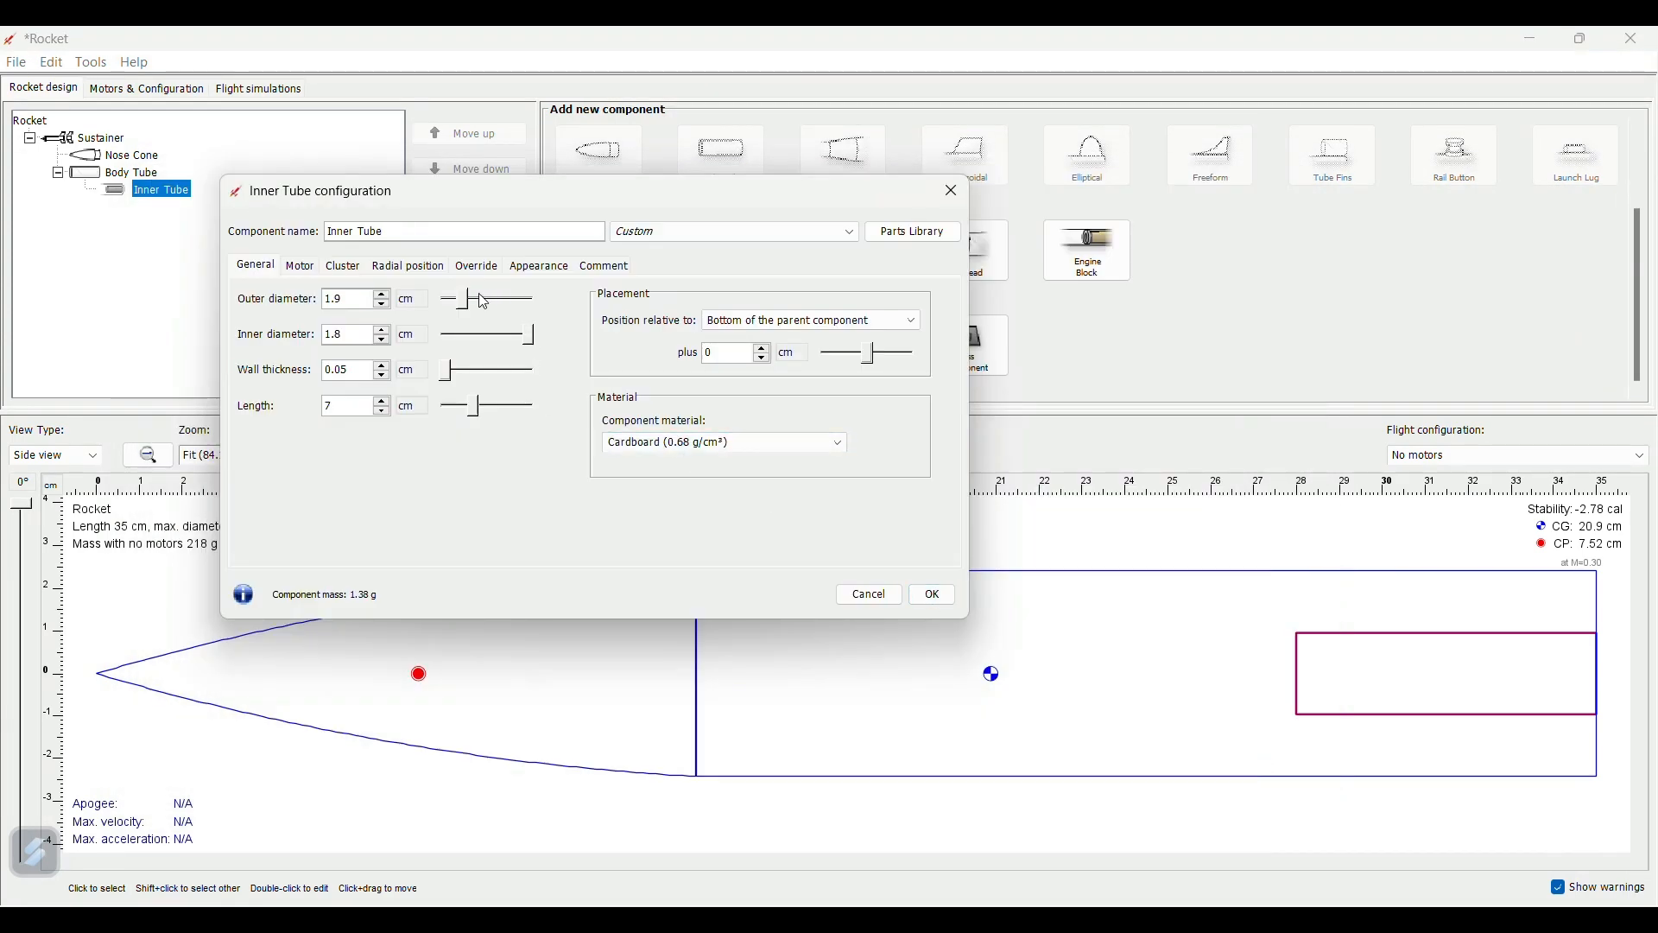
pyautogui.moveTo(469, 308); pyautogui.dragTo(532, 341)
pyautogui.moveTo(452, 385)
pyautogui.mouseDown()
pyautogui.moveTo(481, 386)
pyautogui.moveTo(448, 385)
pyautogui.moveTo(485, 411)
pyautogui.mouseUp()
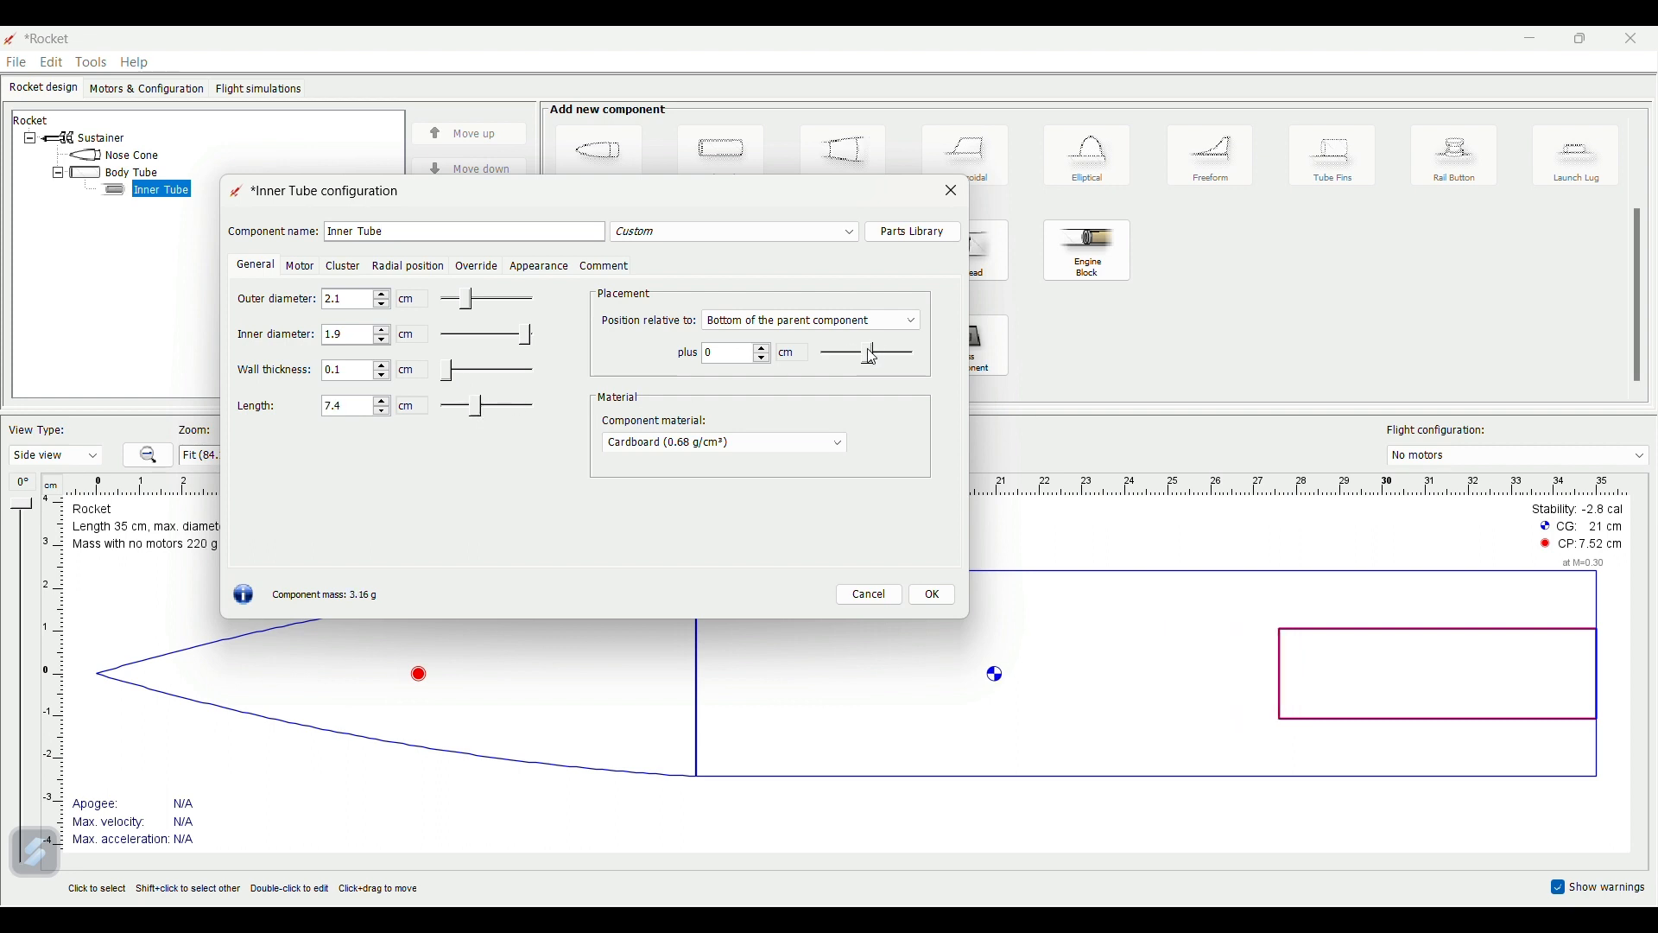
pyautogui.moveTo(872, 354); pyautogui.dragTo(875, 352)
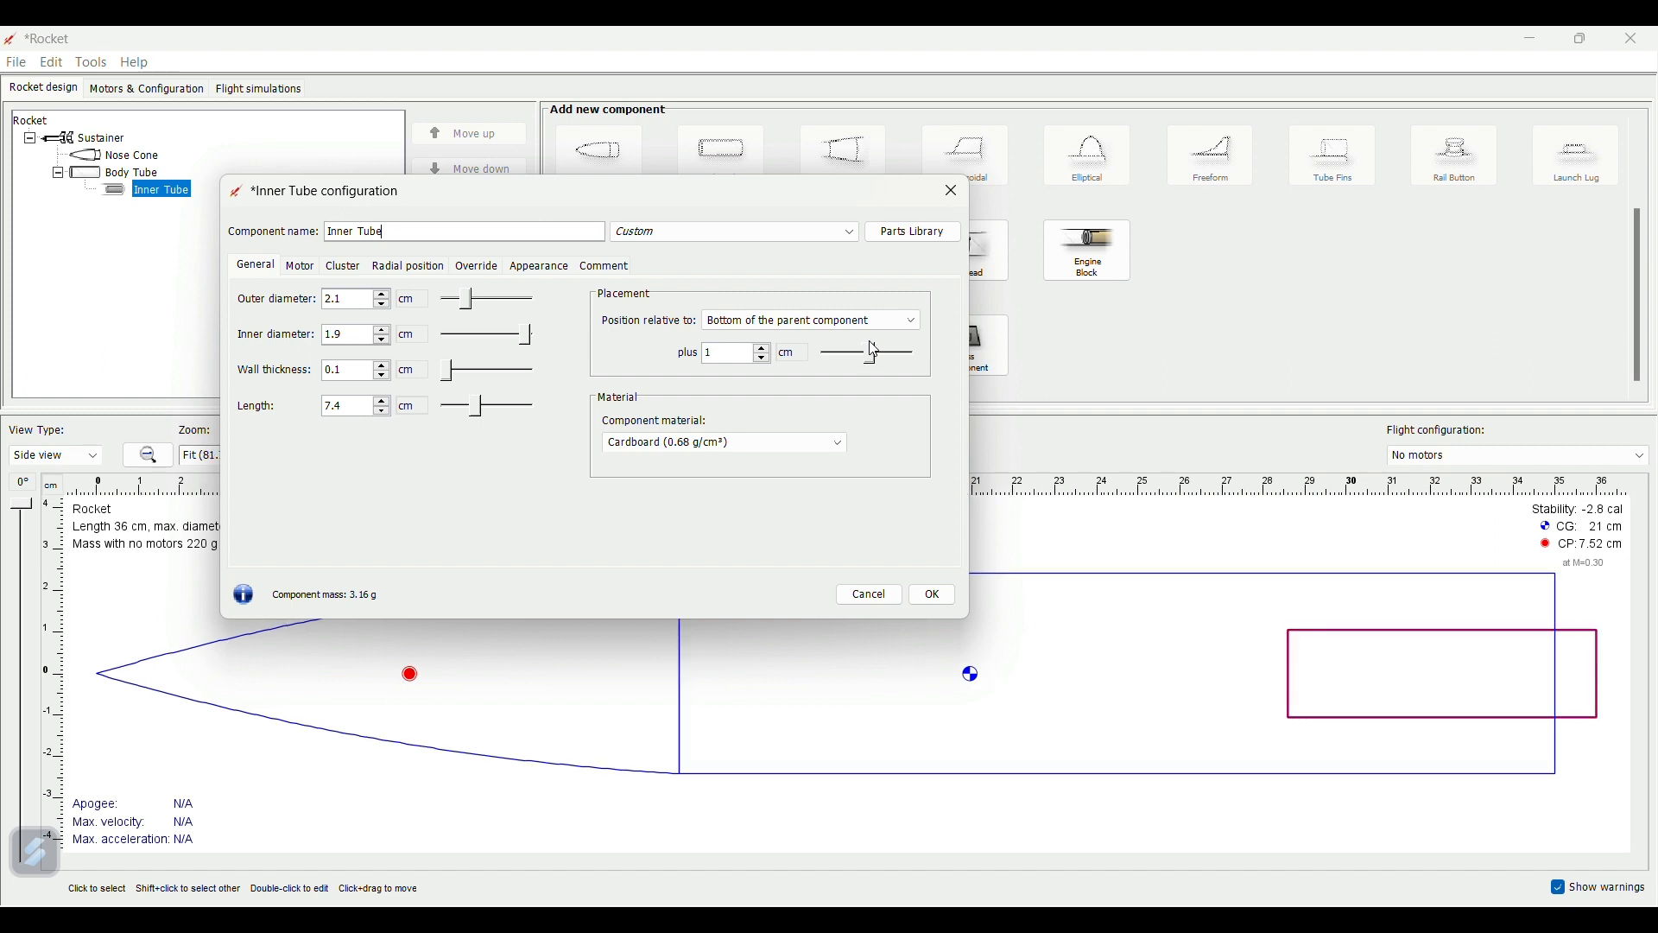
pyautogui.moveTo(875, 349); pyautogui.dragTo(869, 336)
pyautogui.click(933, 595)
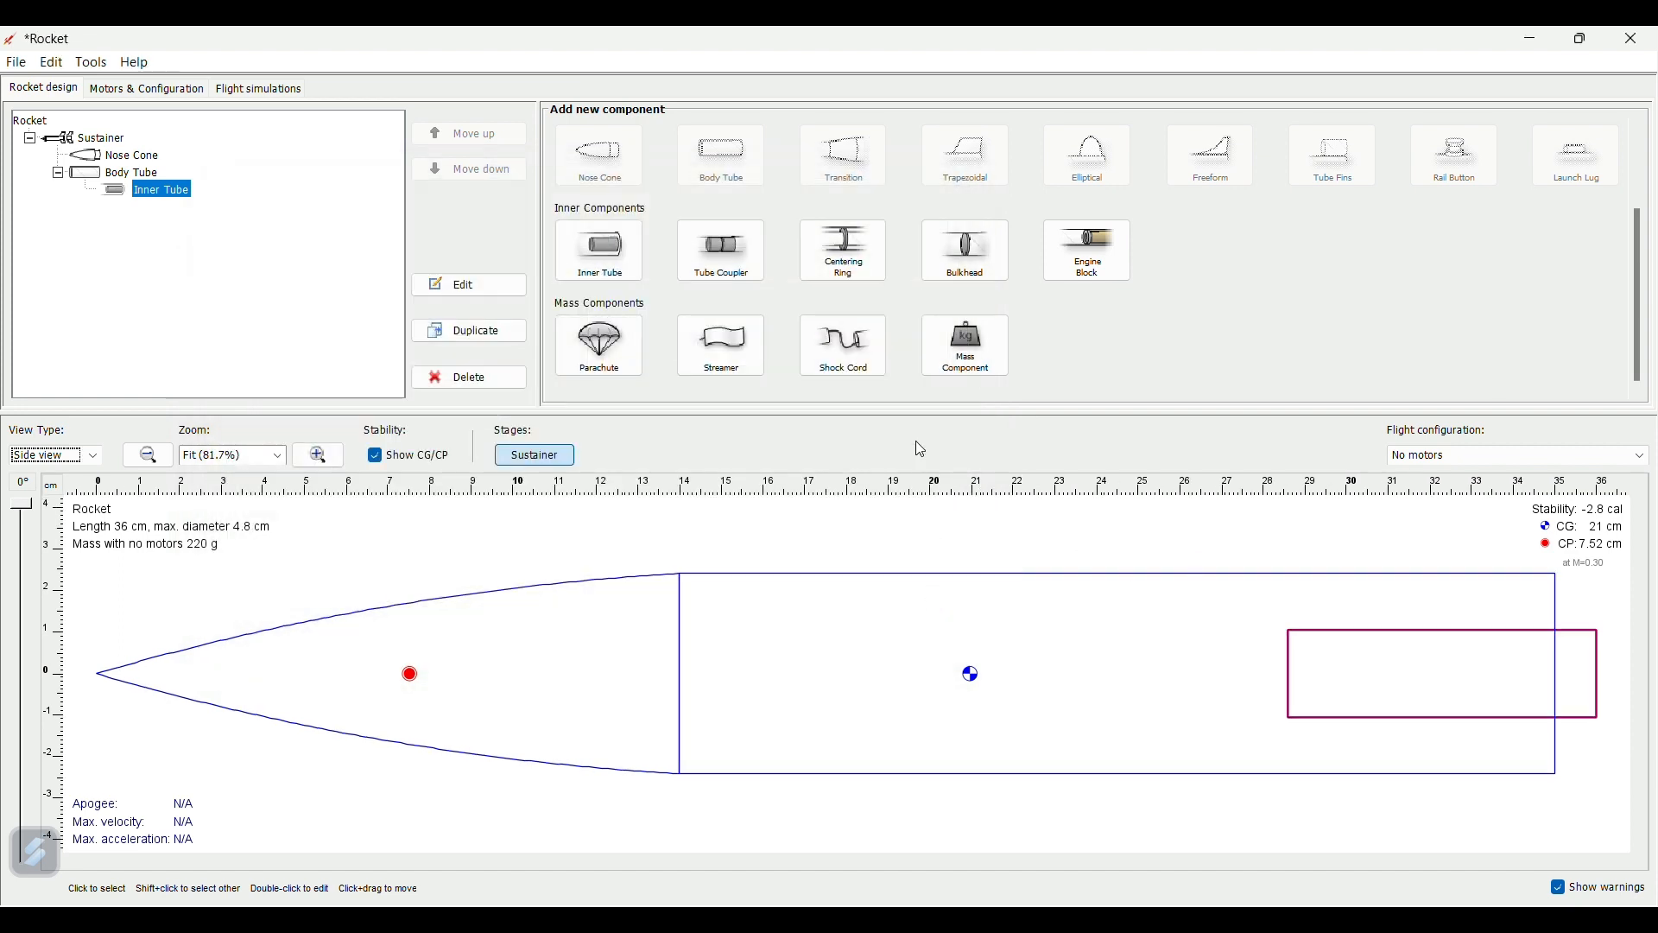
# - Add a custom engine block inside the inner tube, placed at the tube's bottom with a 0 cm offset
pyautogui.click(1091, 259)
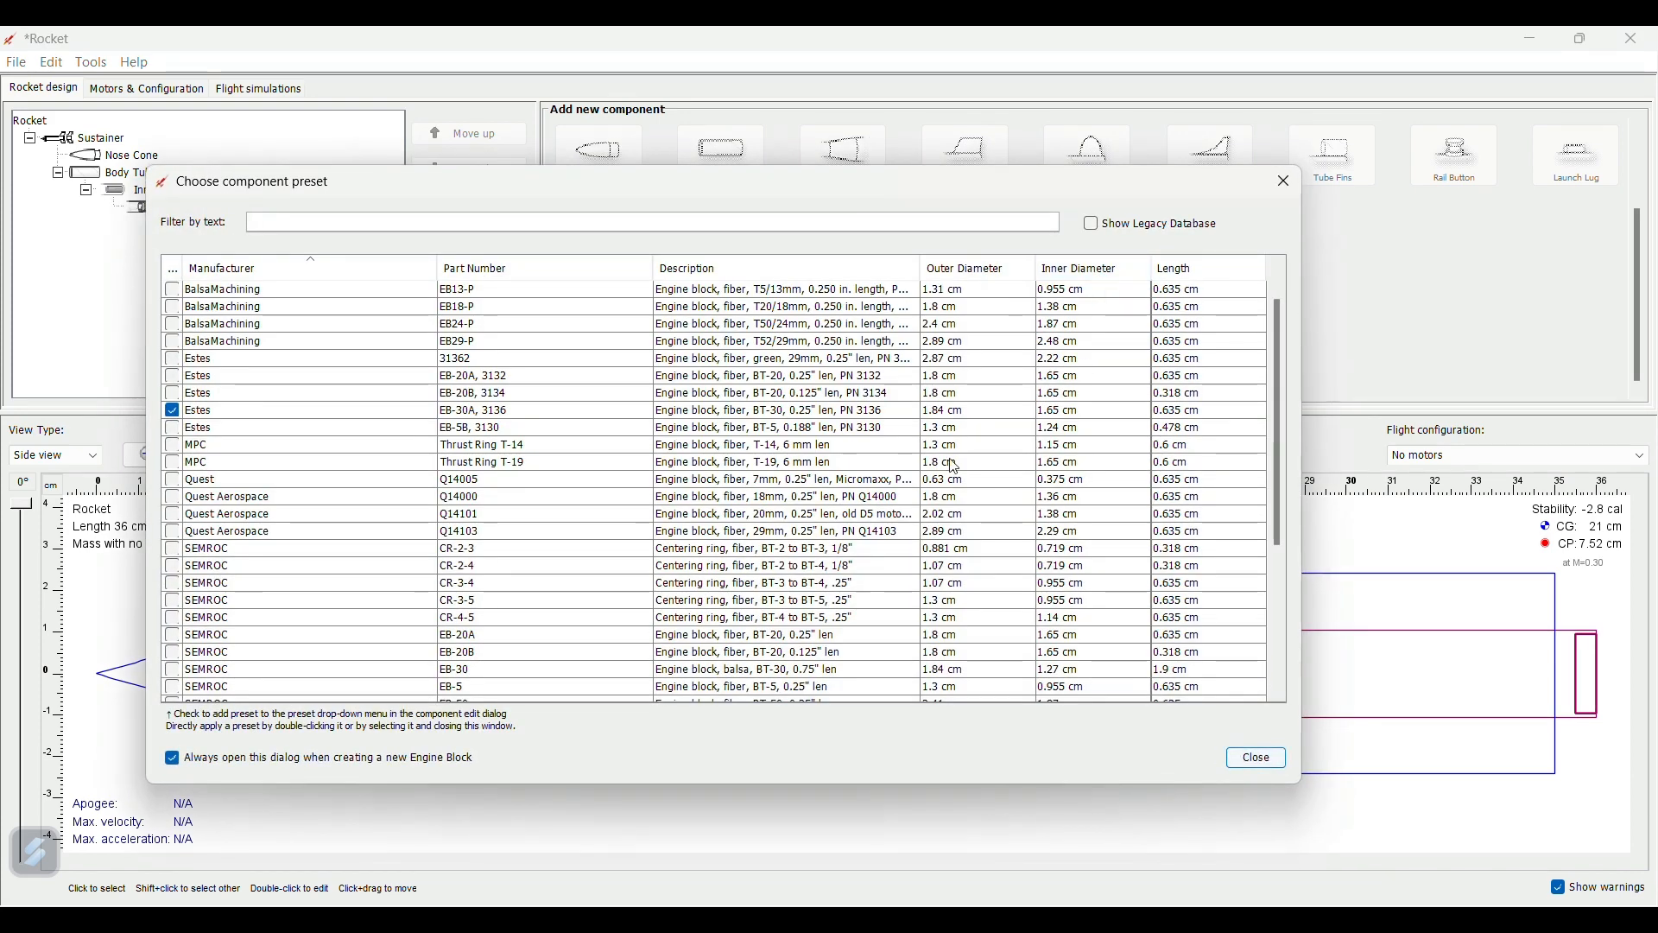
pyautogui.click(1266, 765)
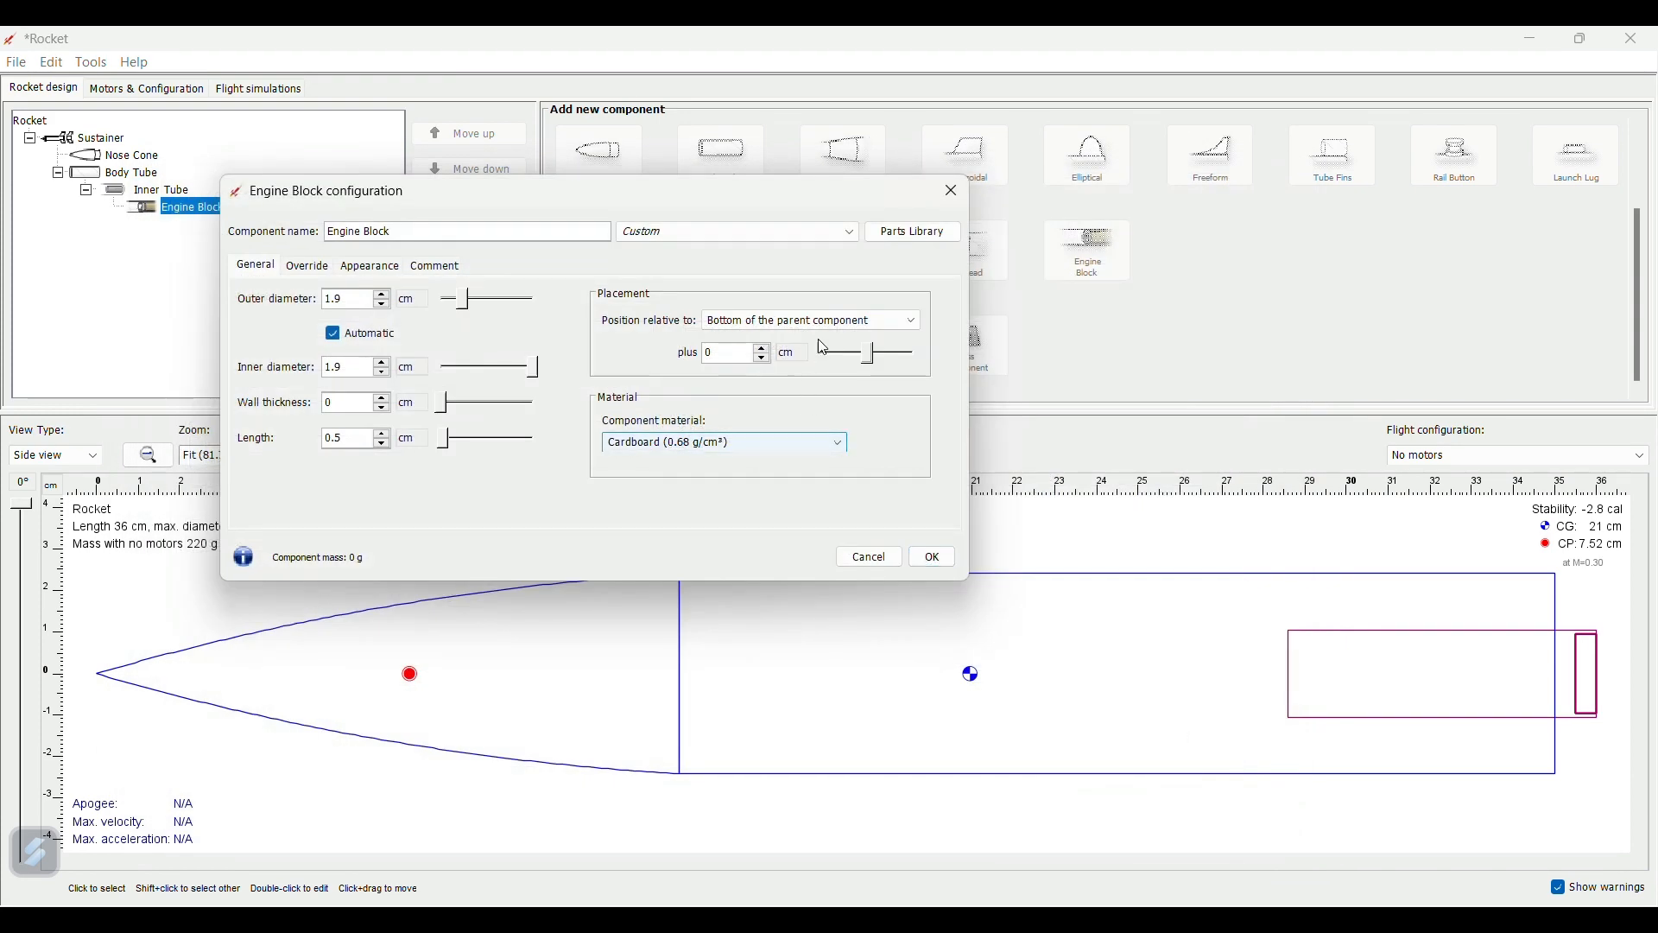
pyautogui.scroll(-1, 865, 350)
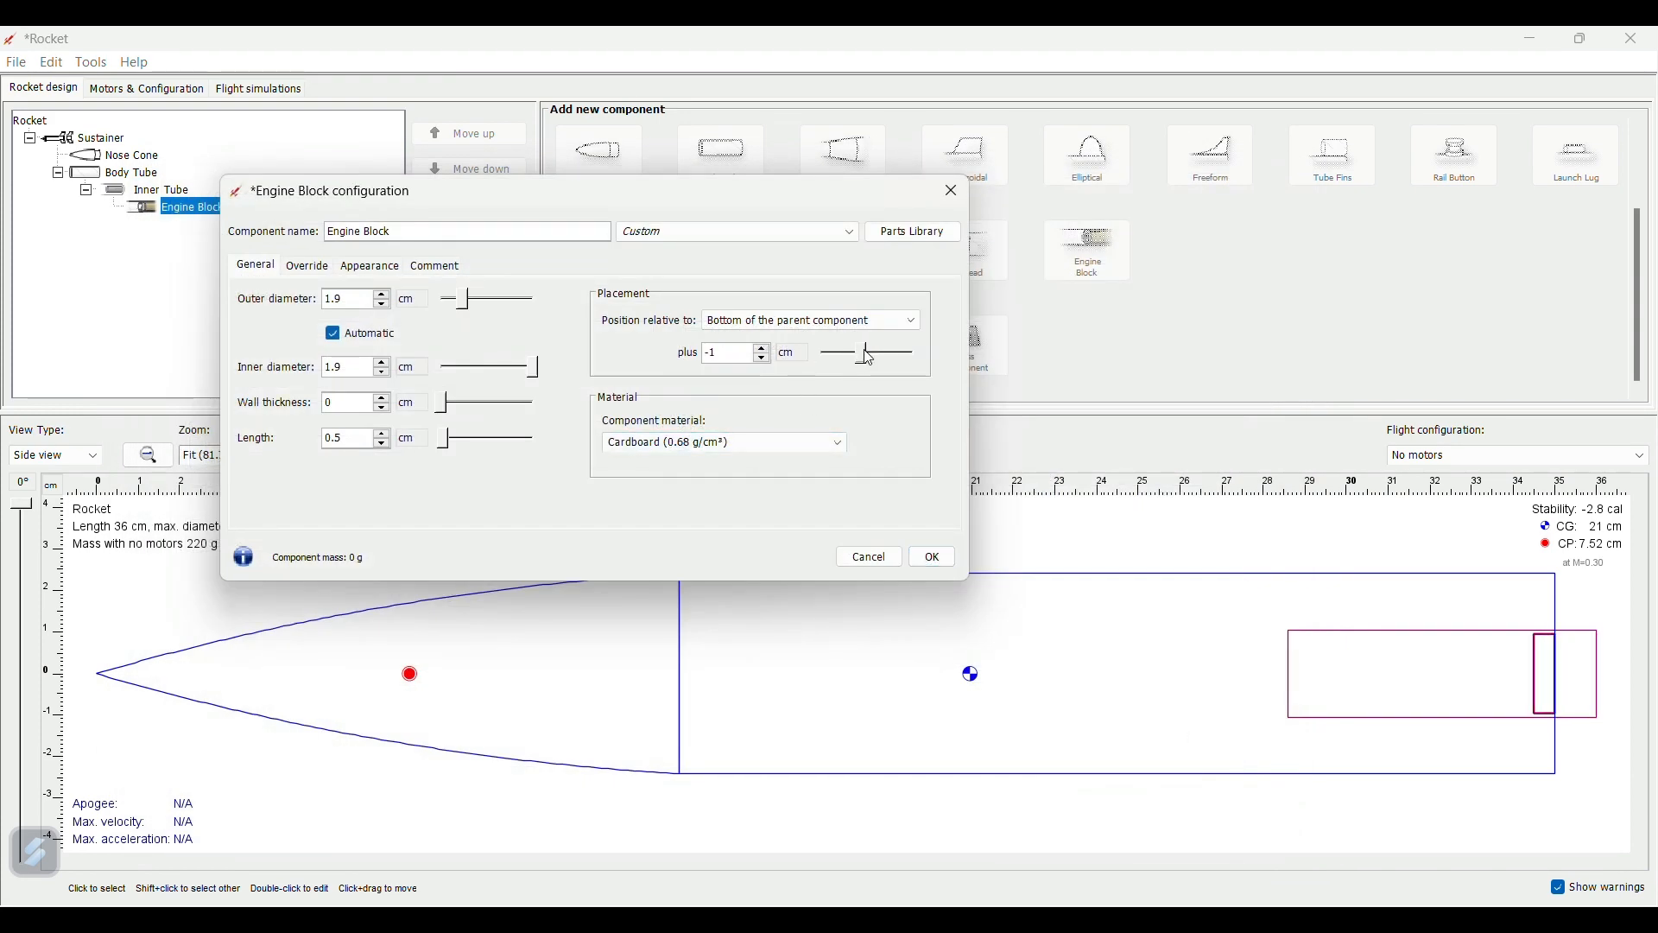
pyautogui.moveTo(870, 357); pyautogui.dragTo(874, 360)
pyautogui.scroll(1, 874, 359)
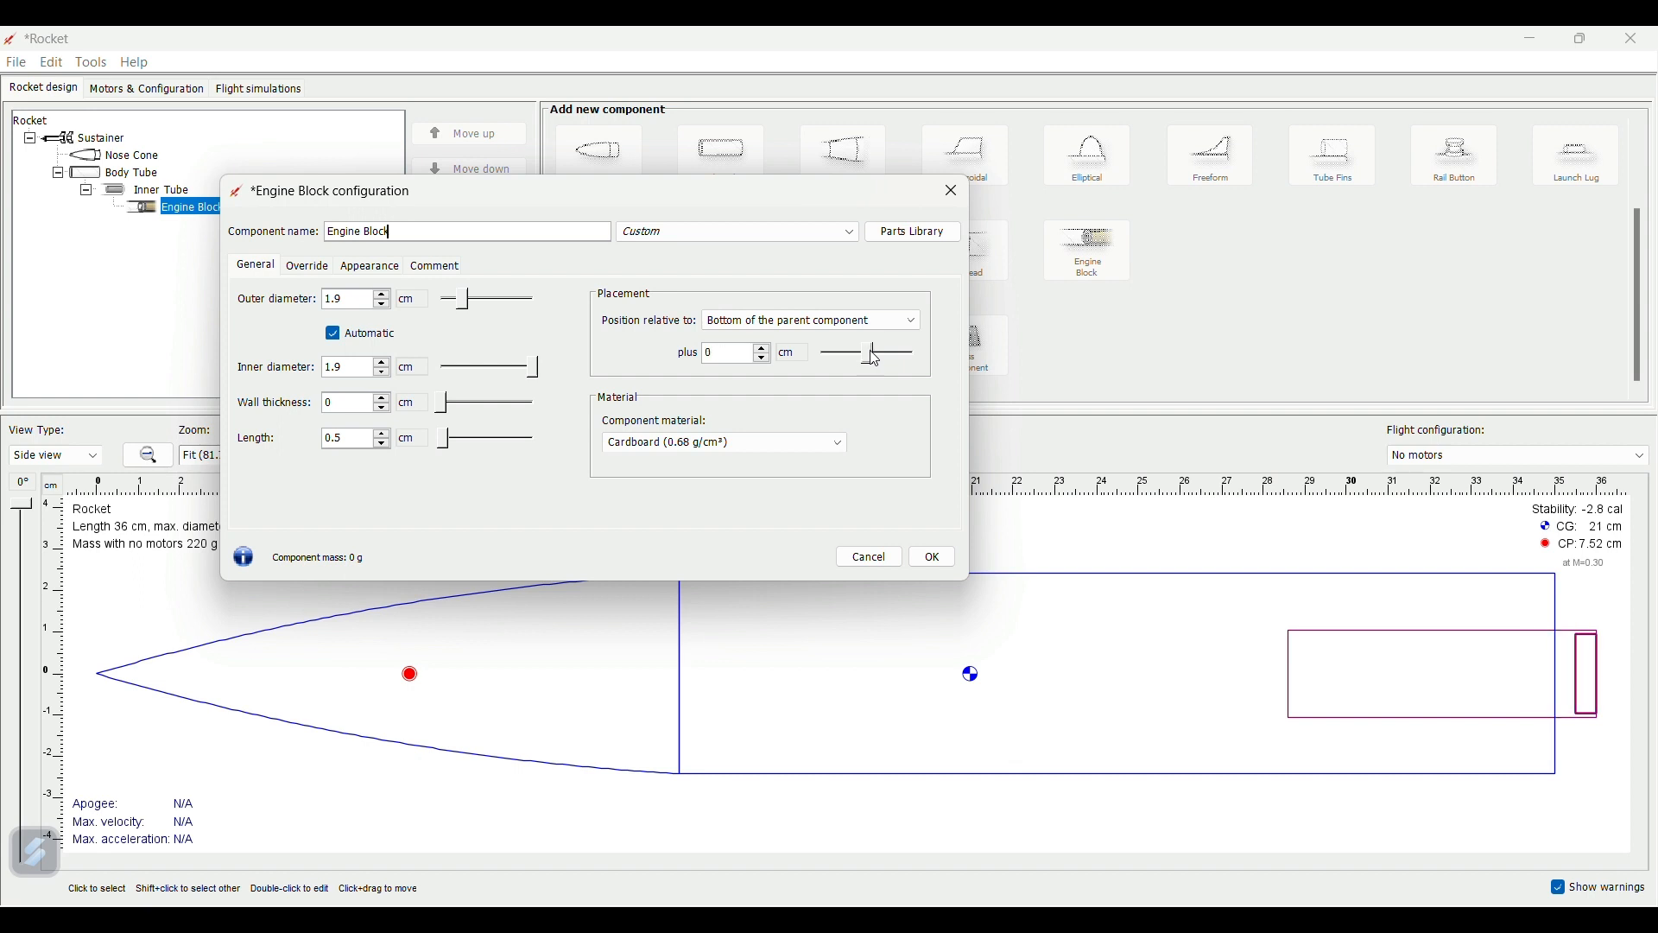
pyautogui.click(951, 191)
# - Reposition the inner tube so its rear end is flush with the rear end of the body tube
pyautogui.click(1354, 703)
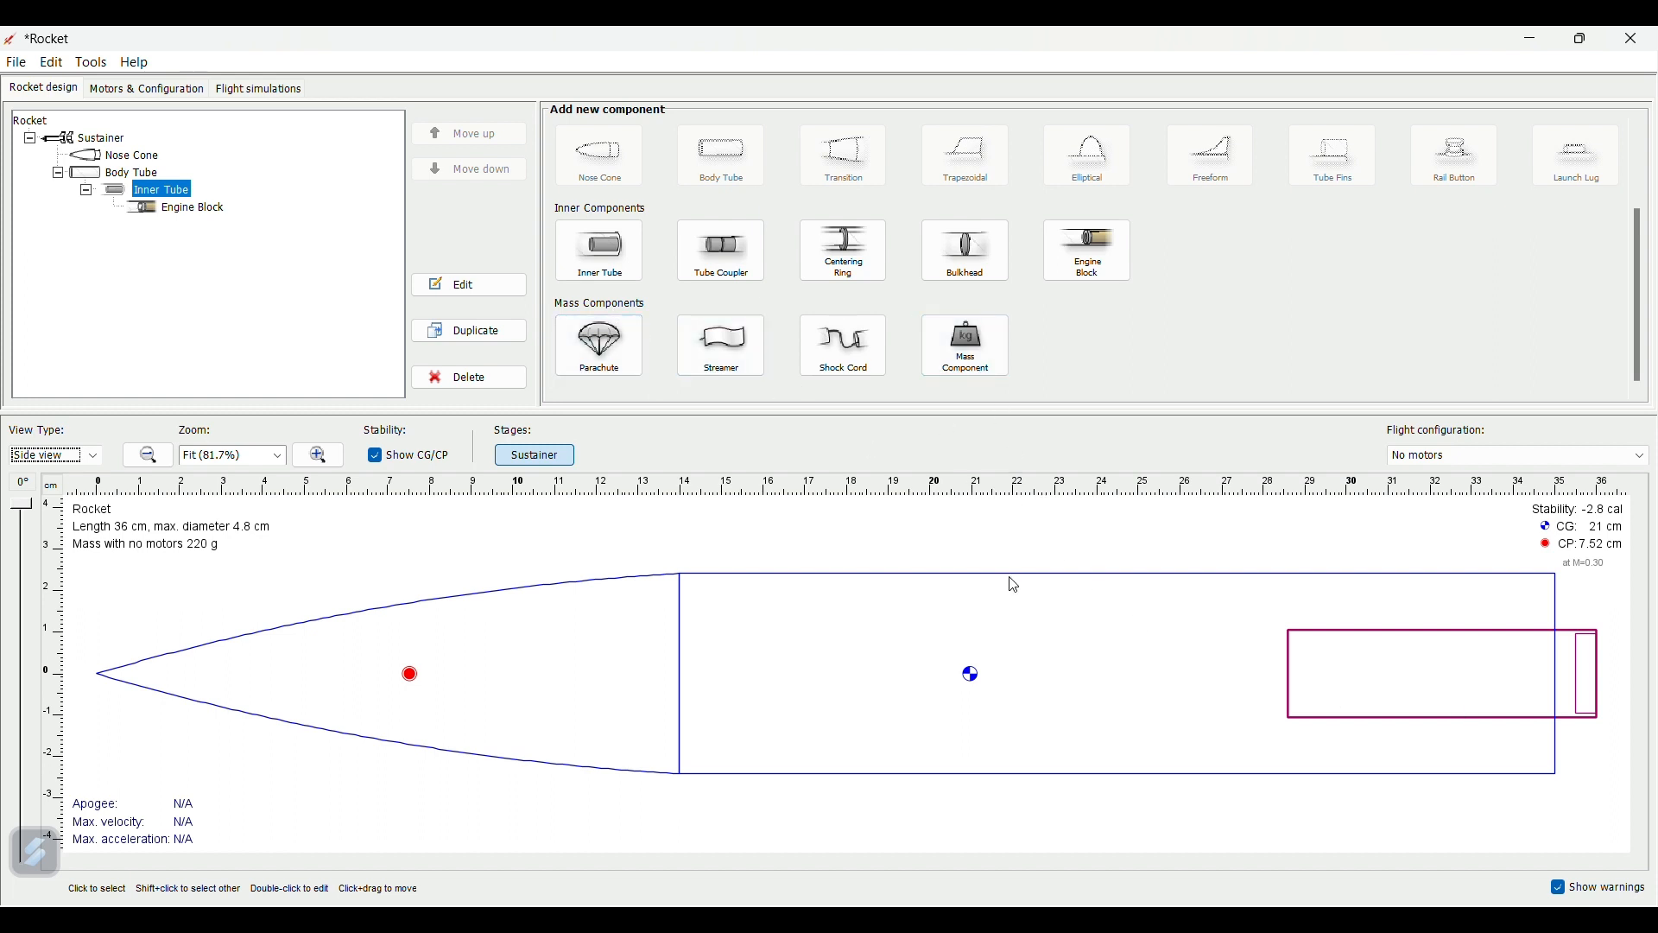
pyautogui.click(153, 191)
pyautogui.rightClick(153, 193)
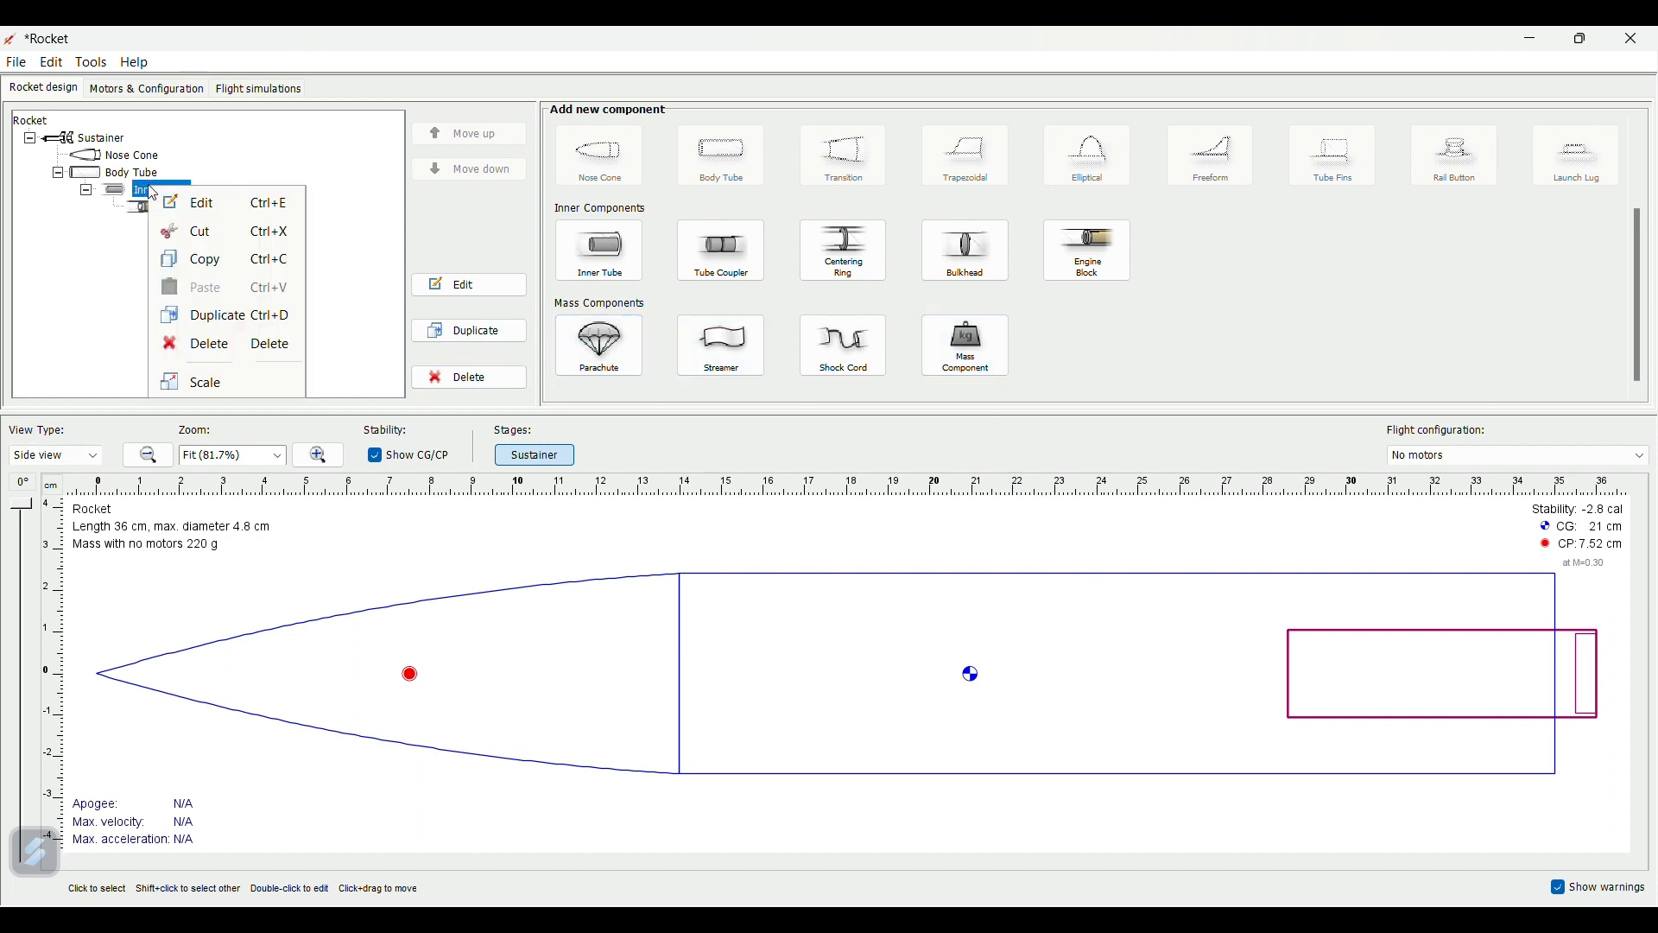
pyautogui.click(206, 203)
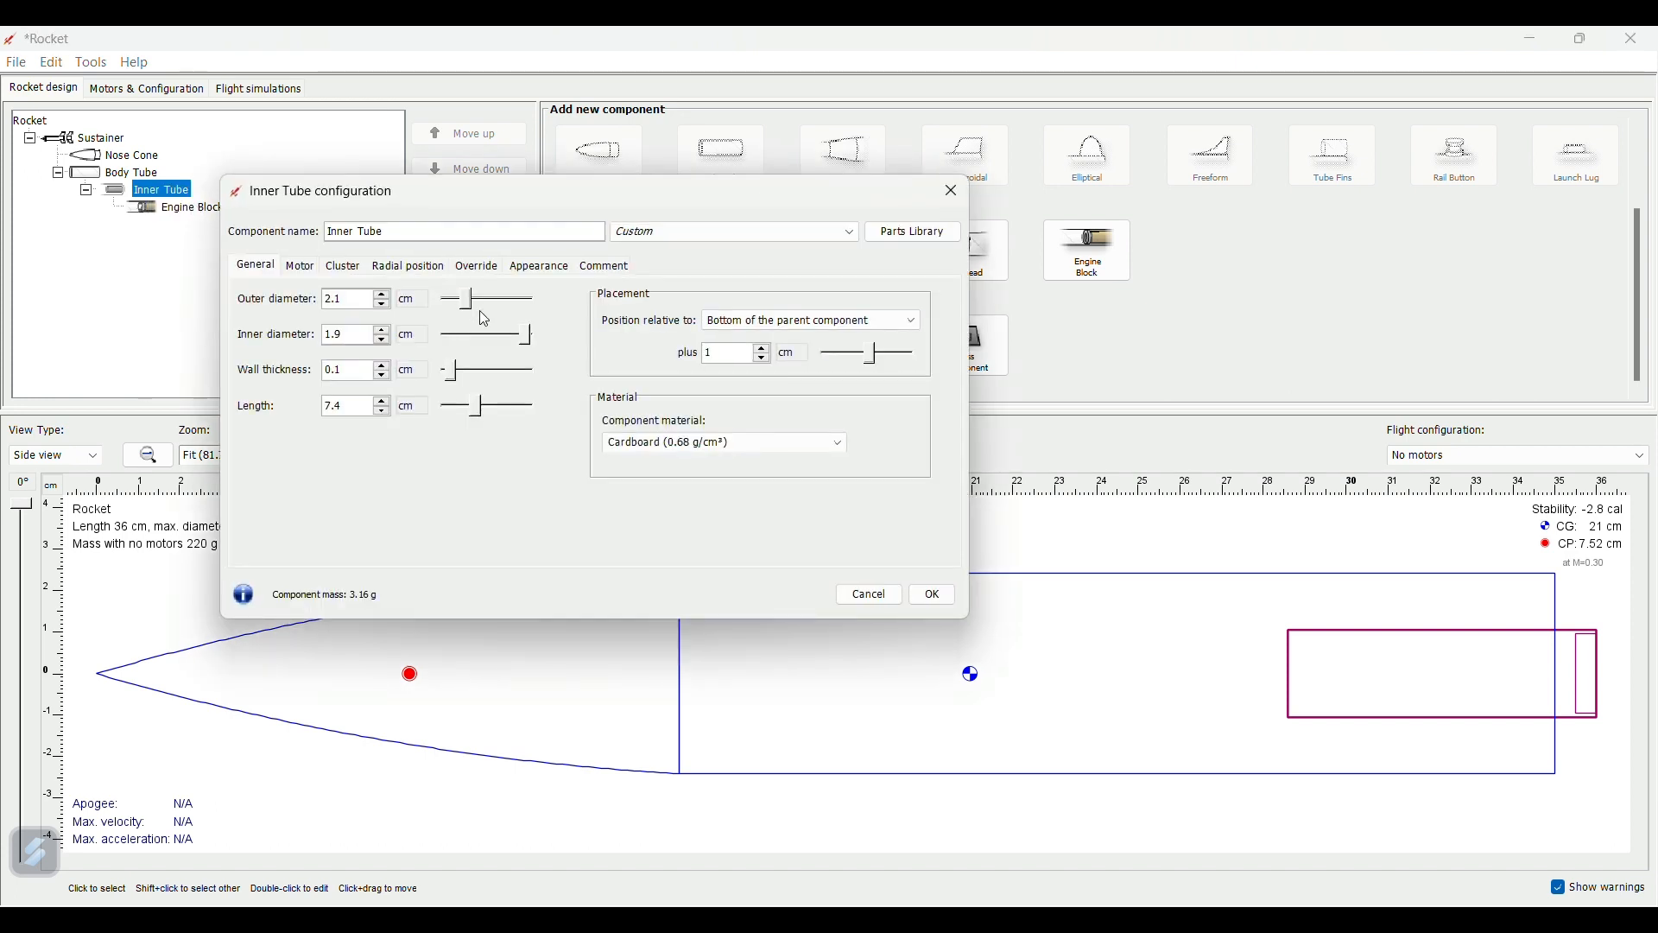
pyautogui.click(871, 365)
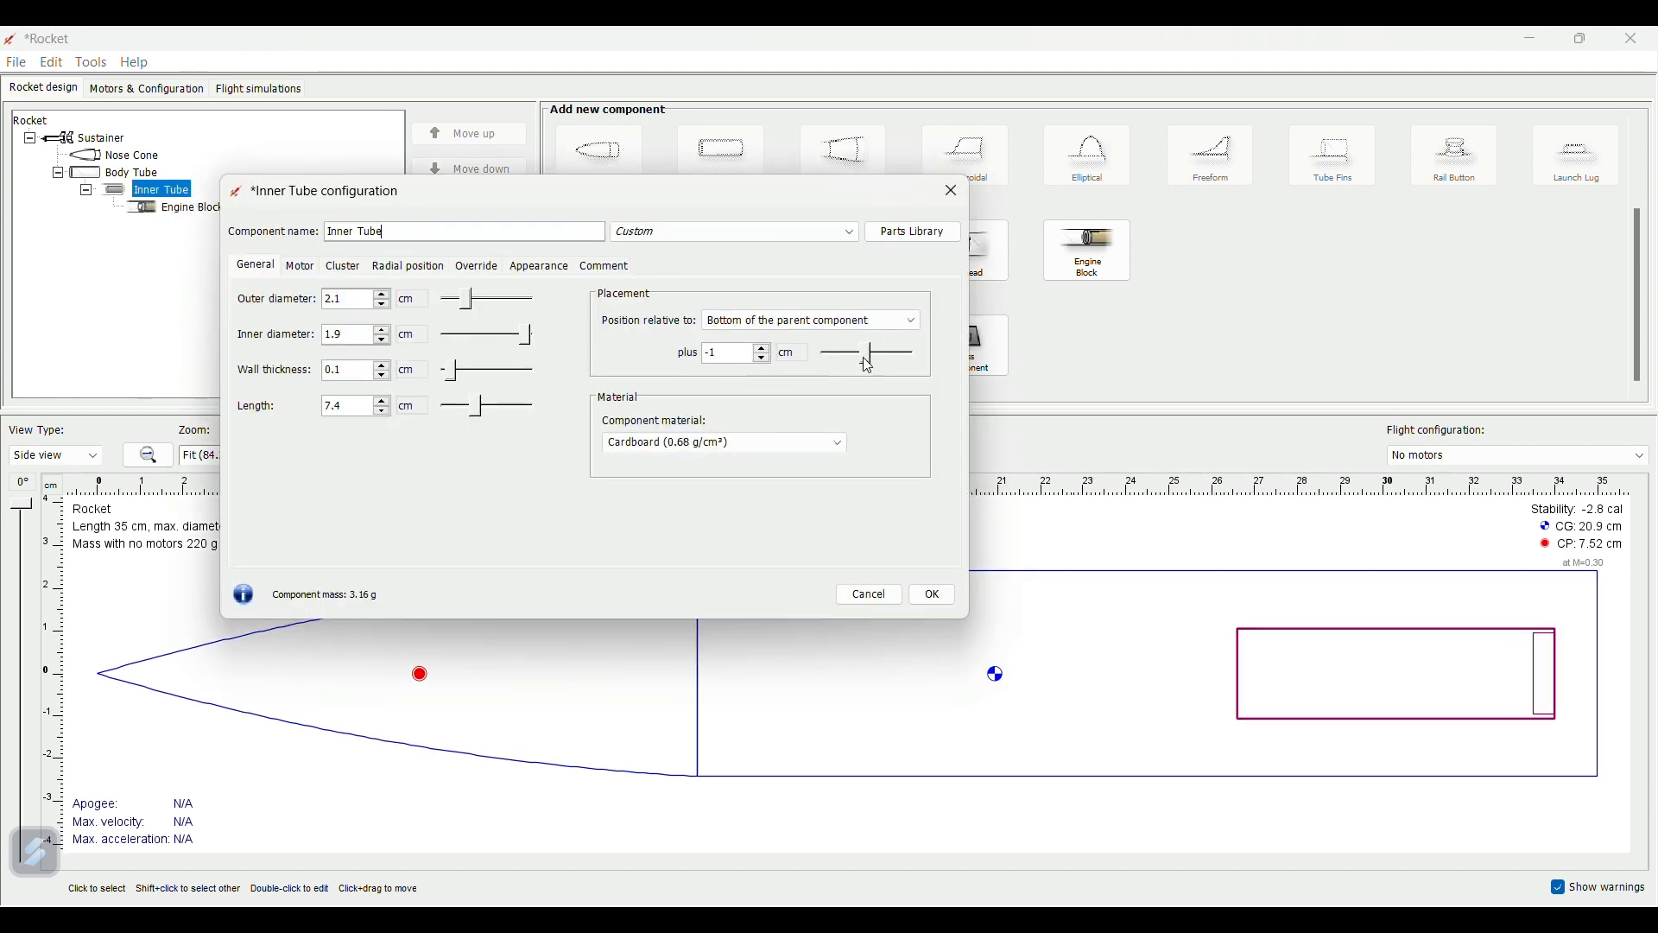
pyautogui.click(933, 594)
# - Resize the engine block to a 2.1 cm outer diameter, 1.9 cm inner diameter, 0.1 cm wall thickness and 6.7 cm length
pyautogui.click(1592, 697)
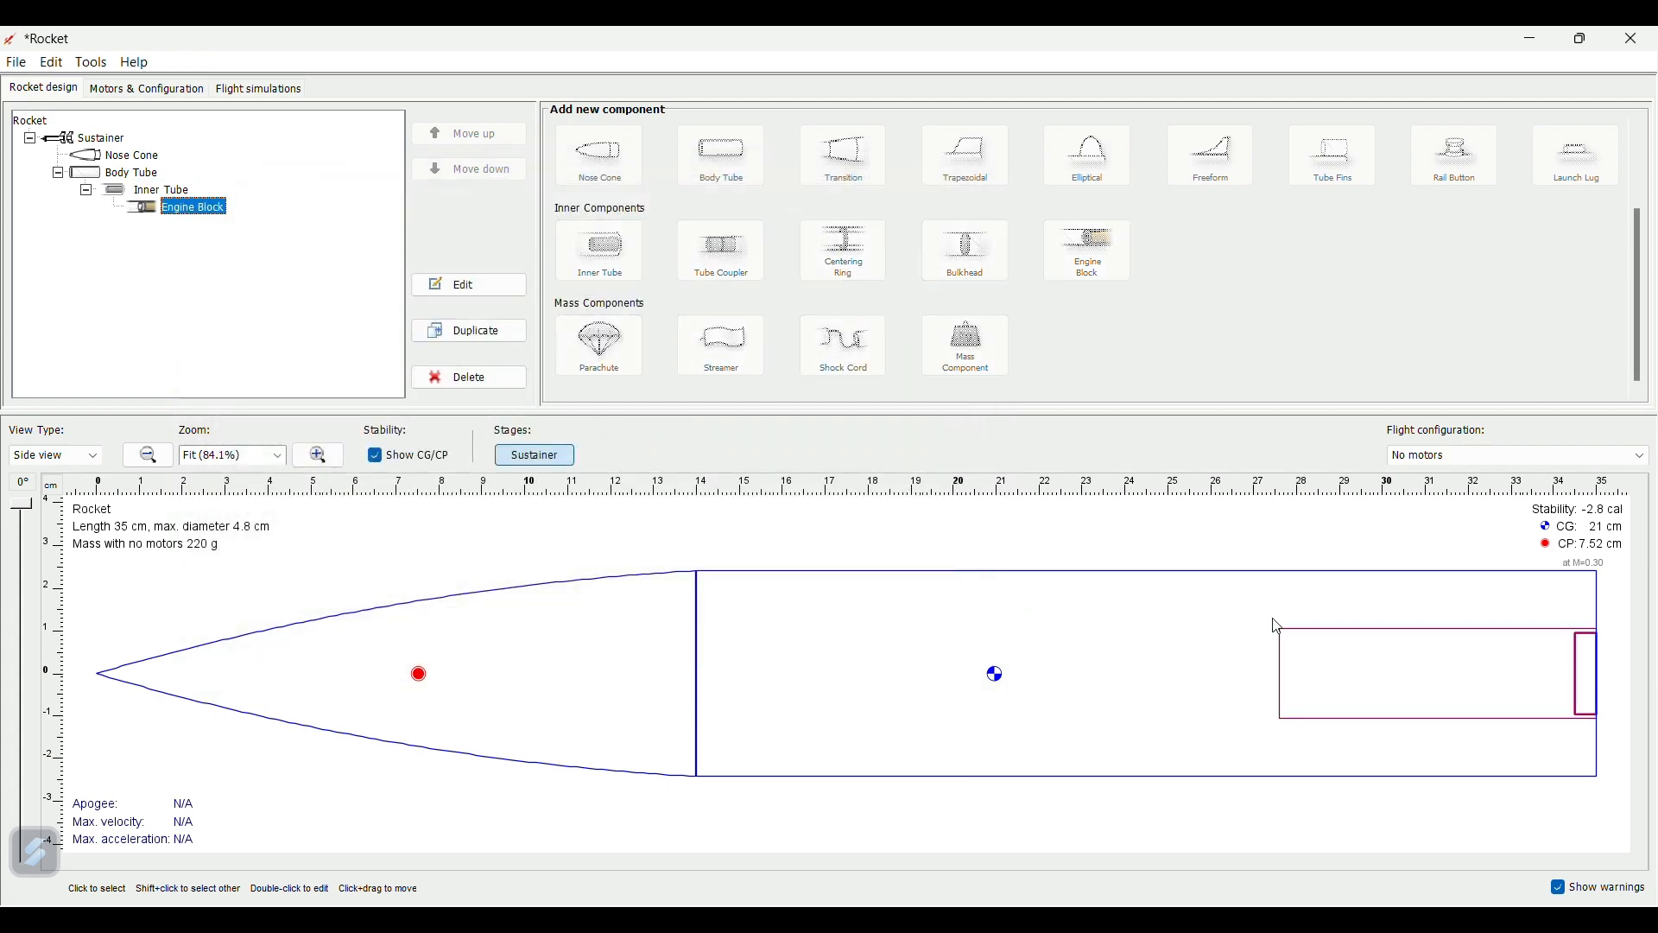
pyautogui.rightClick(201, 207)
pyautogui.click(246, 219)
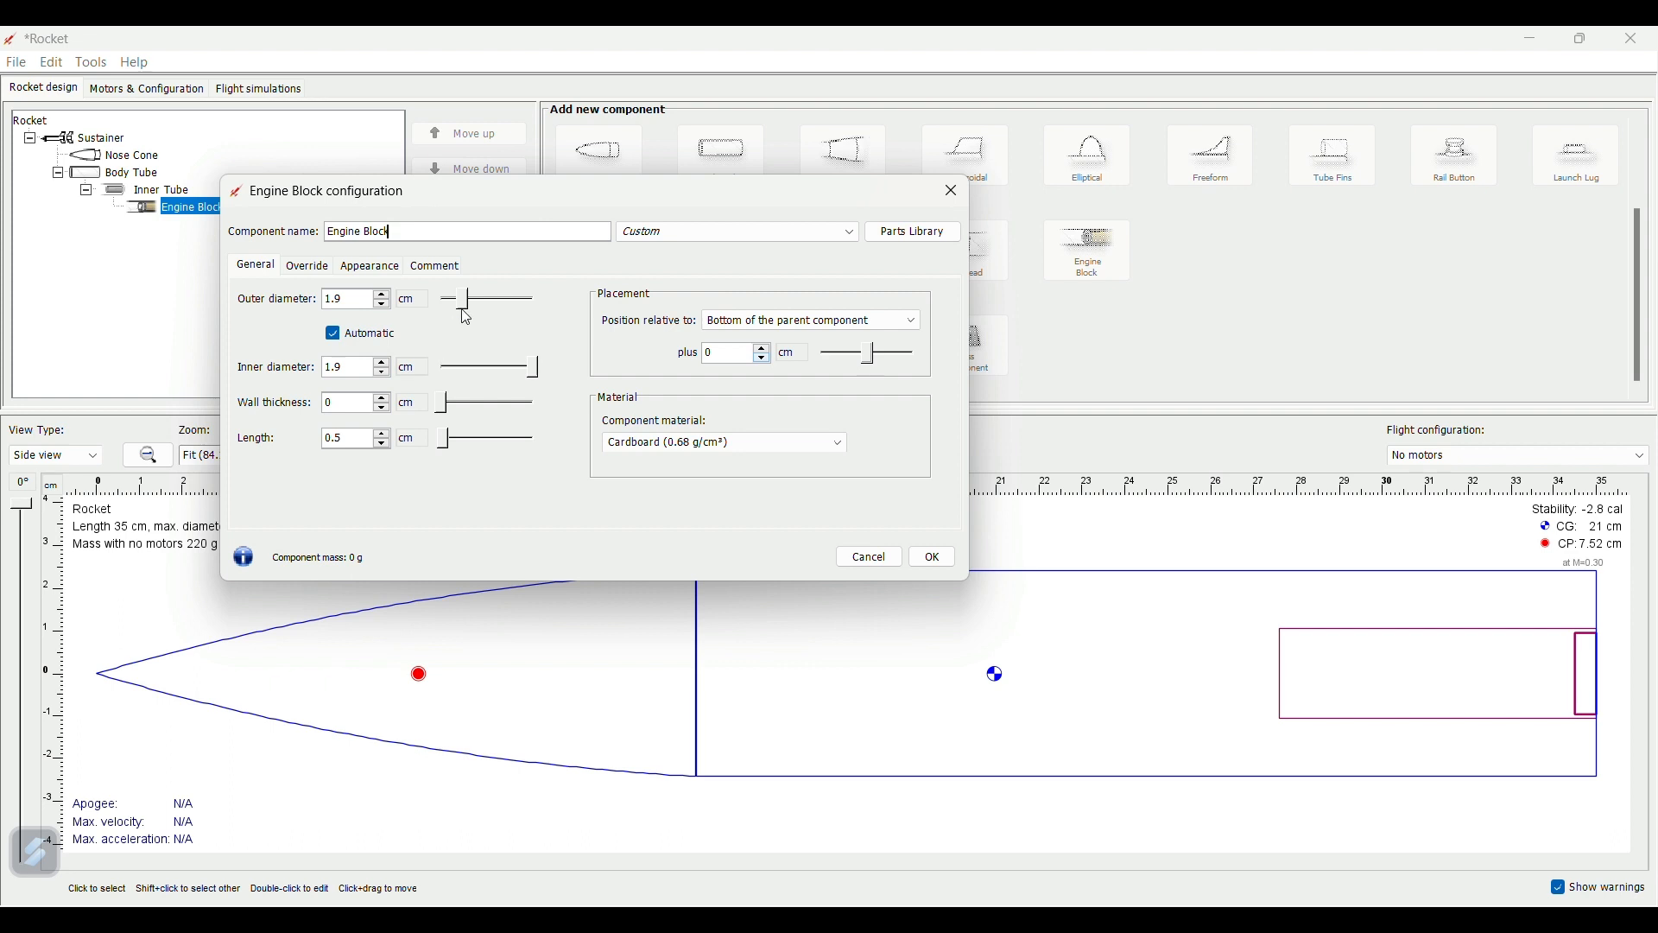
pyautogui.moveTo(466, 302); pyautogui.dragTo(470, 312)
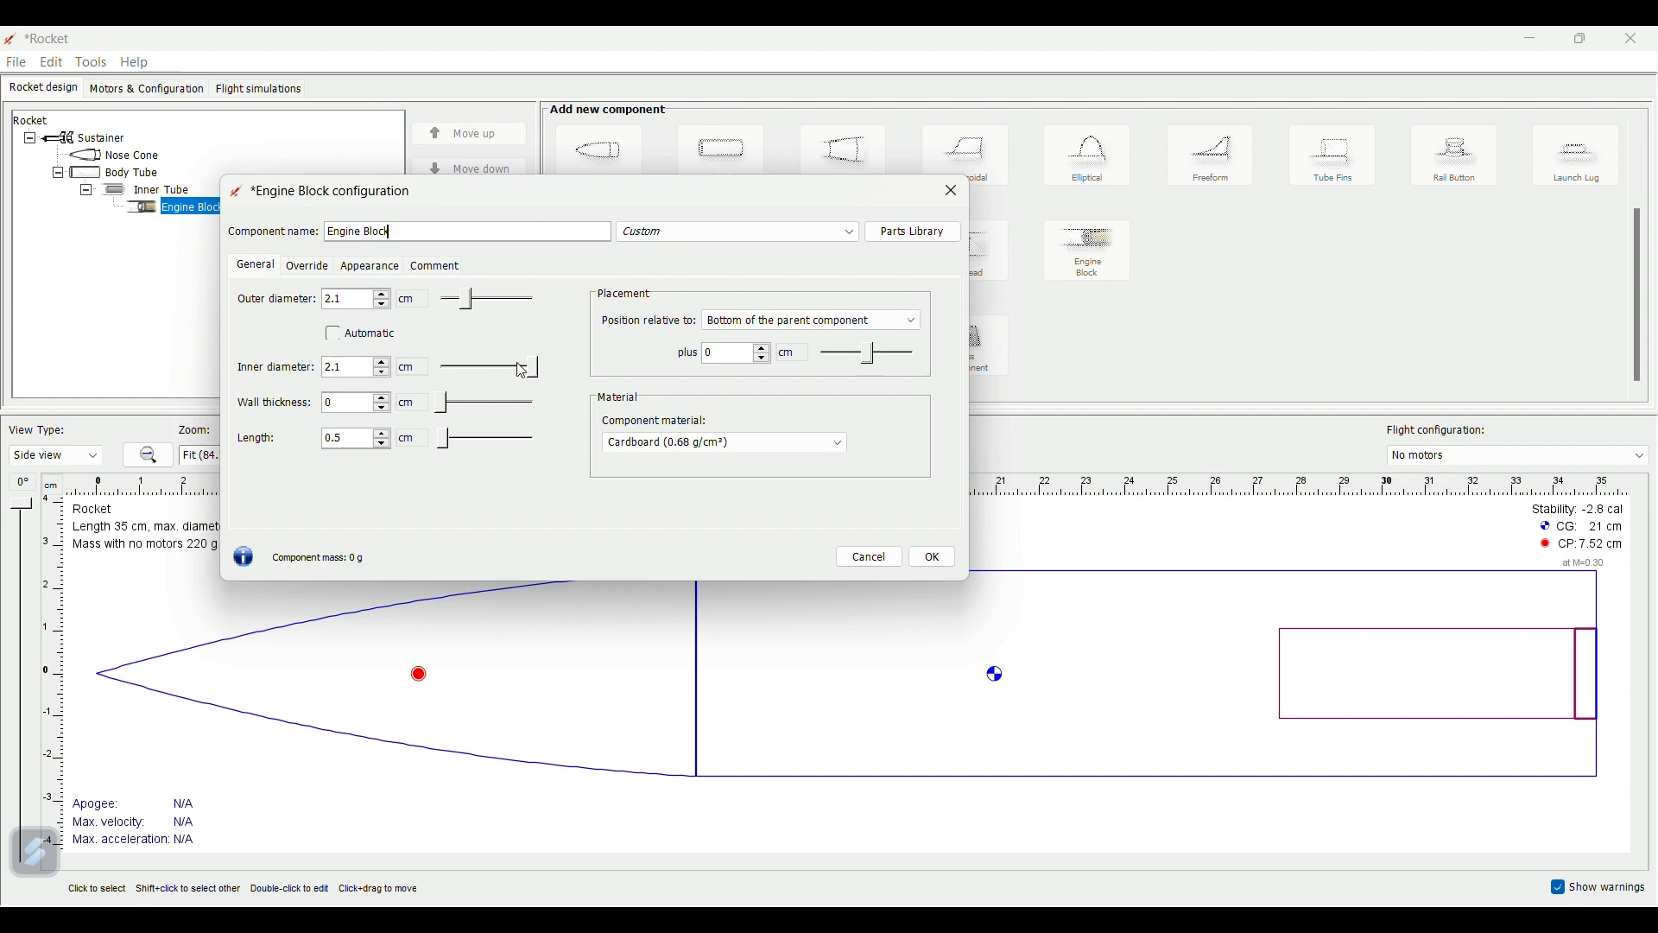
pyautogui.moveTo(535, 369)
pyautogui.mouseDown()
pyautogui.moveTo(516, 369)
pyautogui.moveTo(530, 368)
pyautogui.mouseUp()
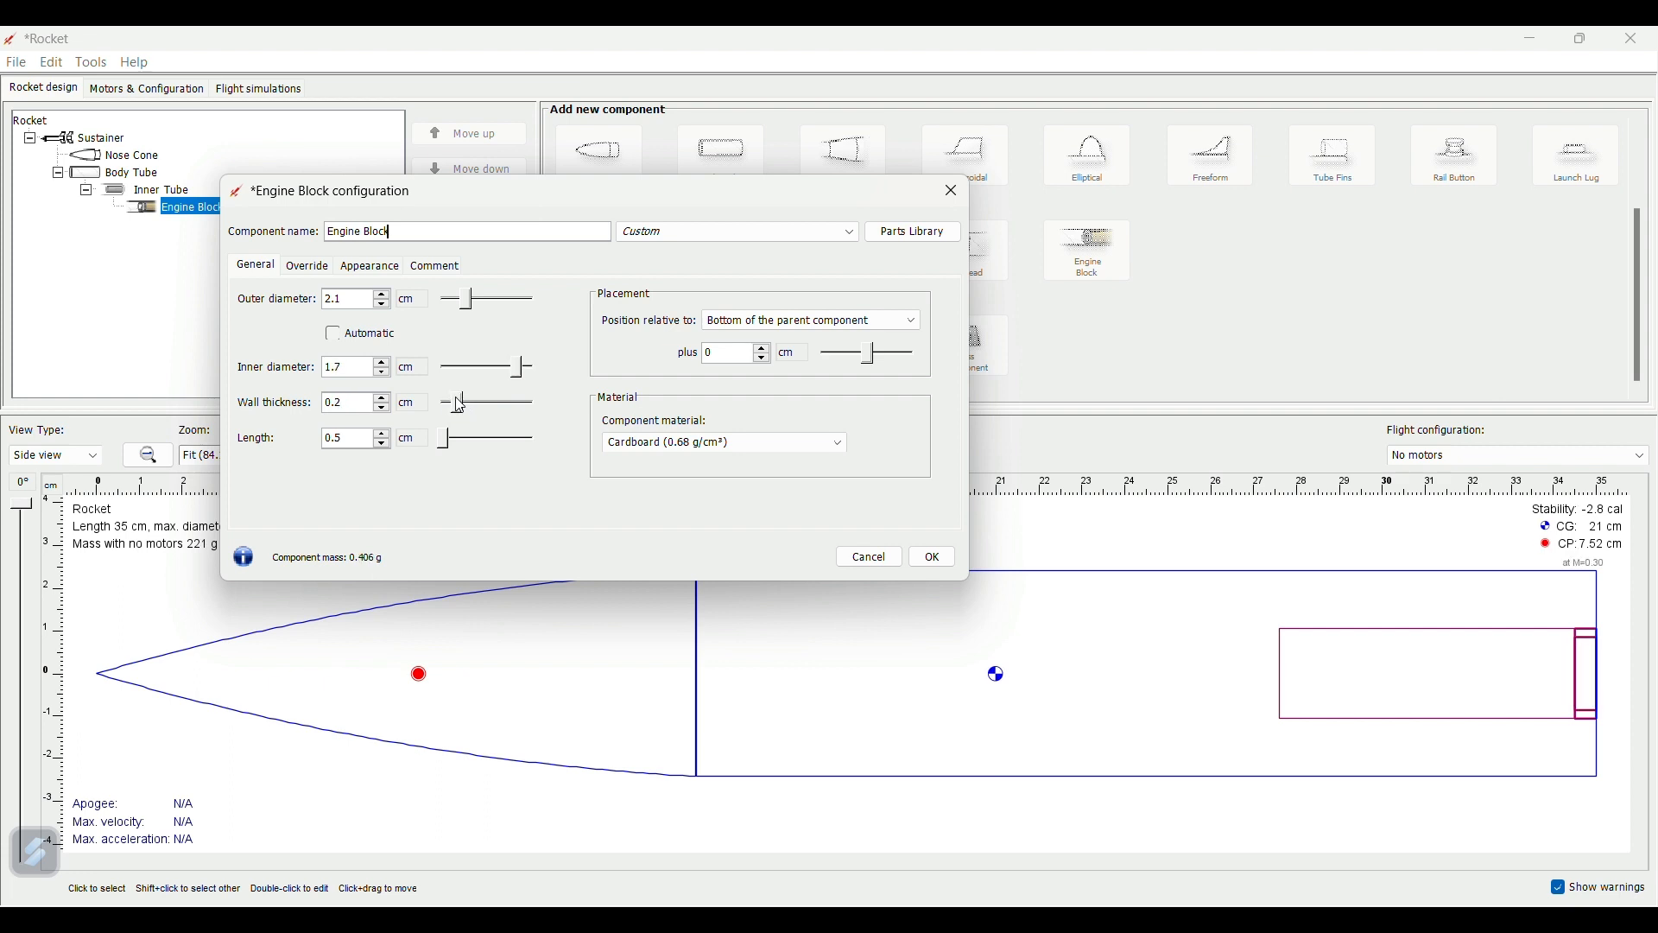
pyautogui.moveTo(448, 441); pyautogui.dragTo(481, 444)
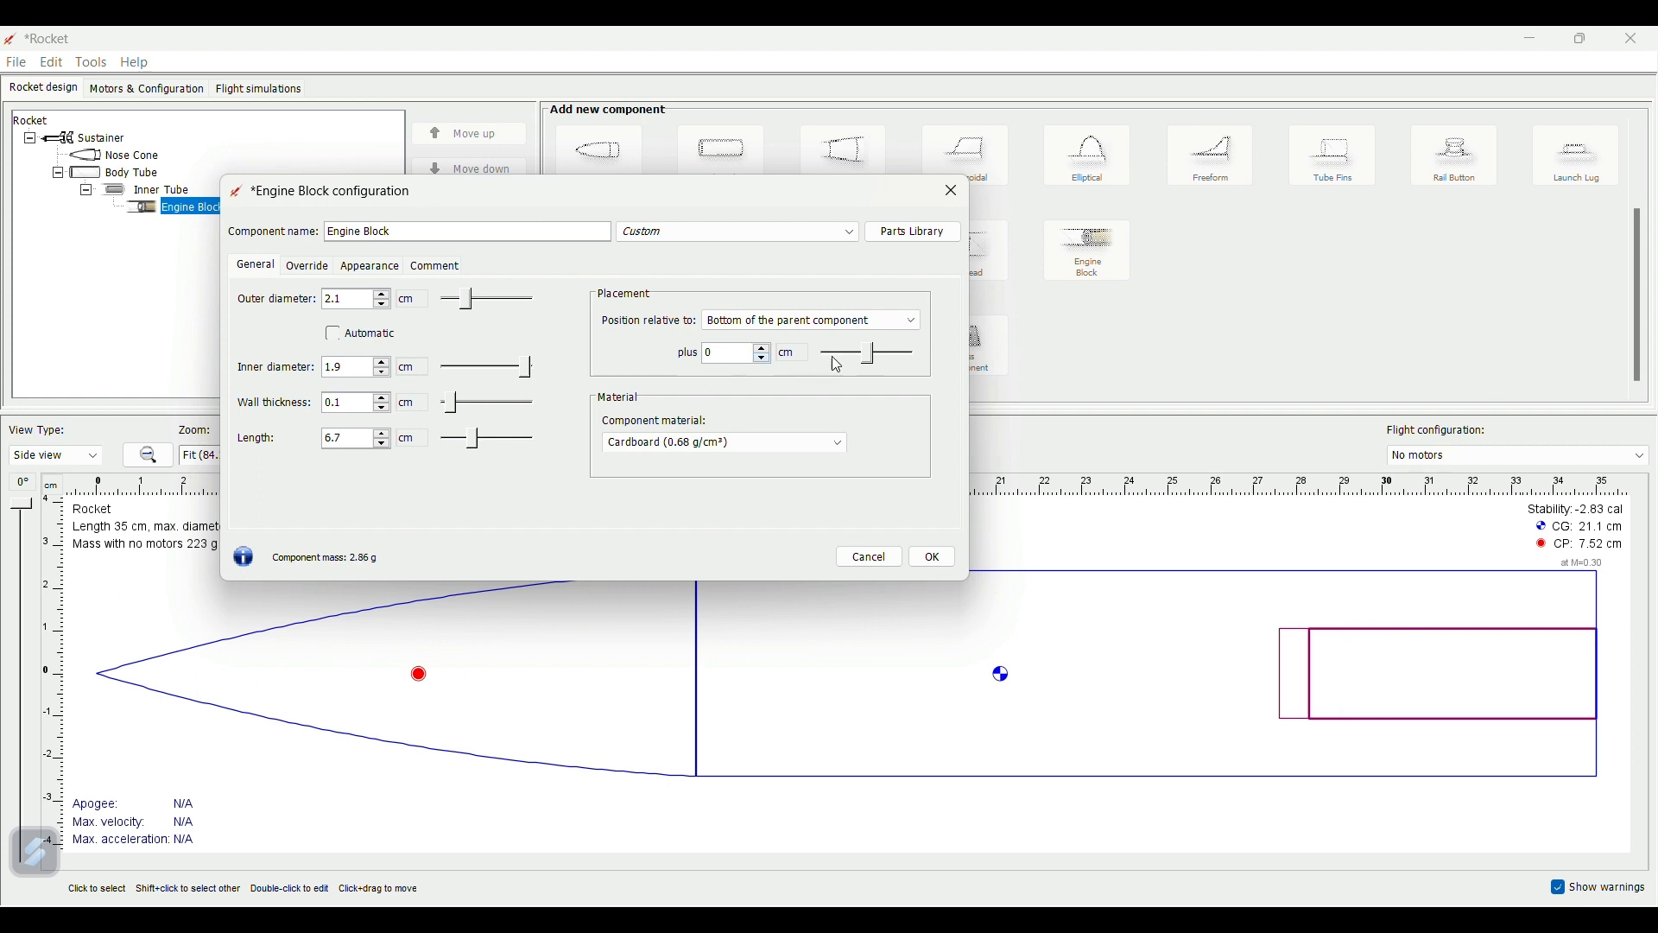
# - Offset the engine block 0.5 cm from the bottom of the inner tube
pyautogui.moveTo(871, 361); pyautogui.dragTo(874, 364)
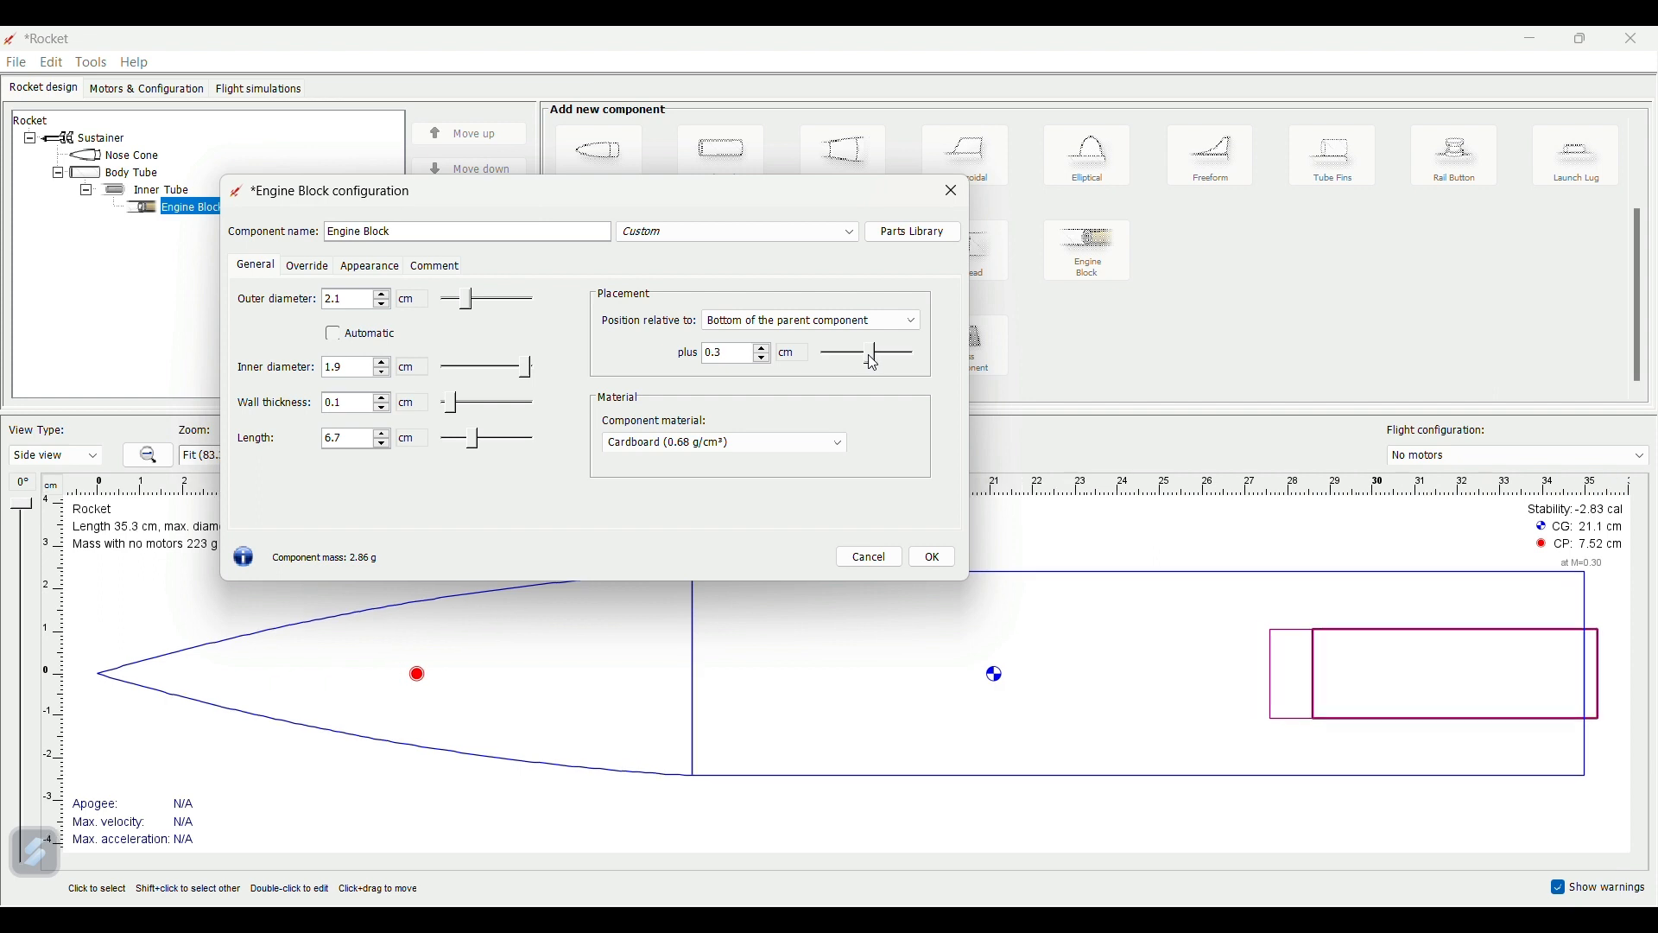
pyautogui.moveTo(874, 364); pyautogui.dragTo(876, 364)
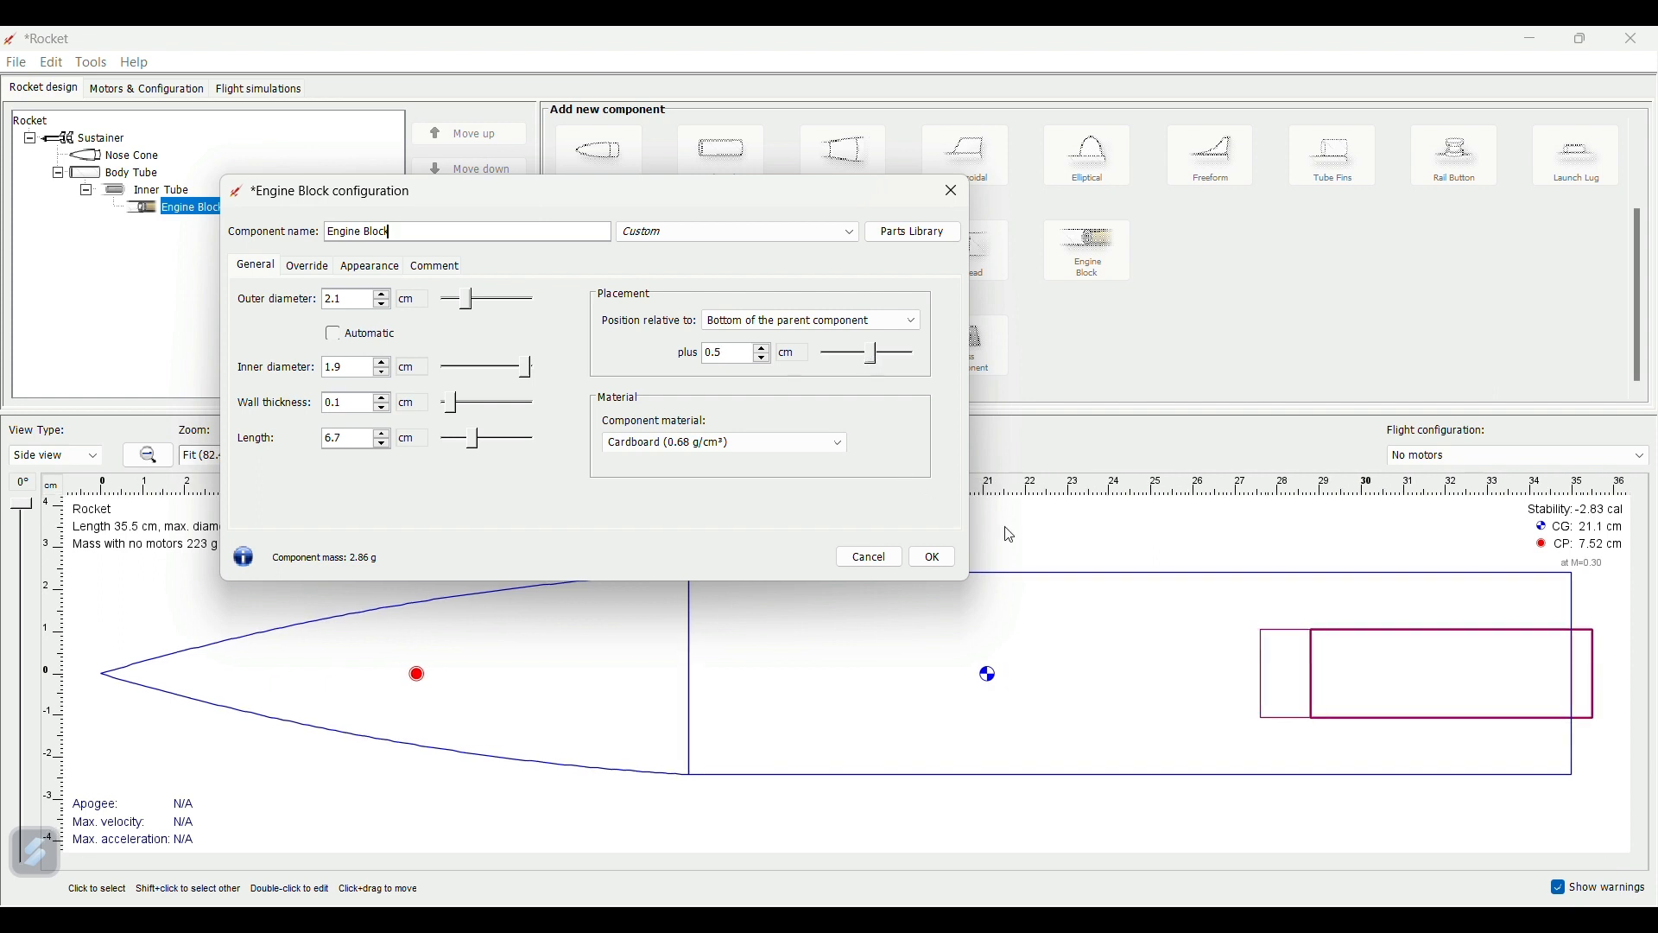
pyautogui.click(932, 559)
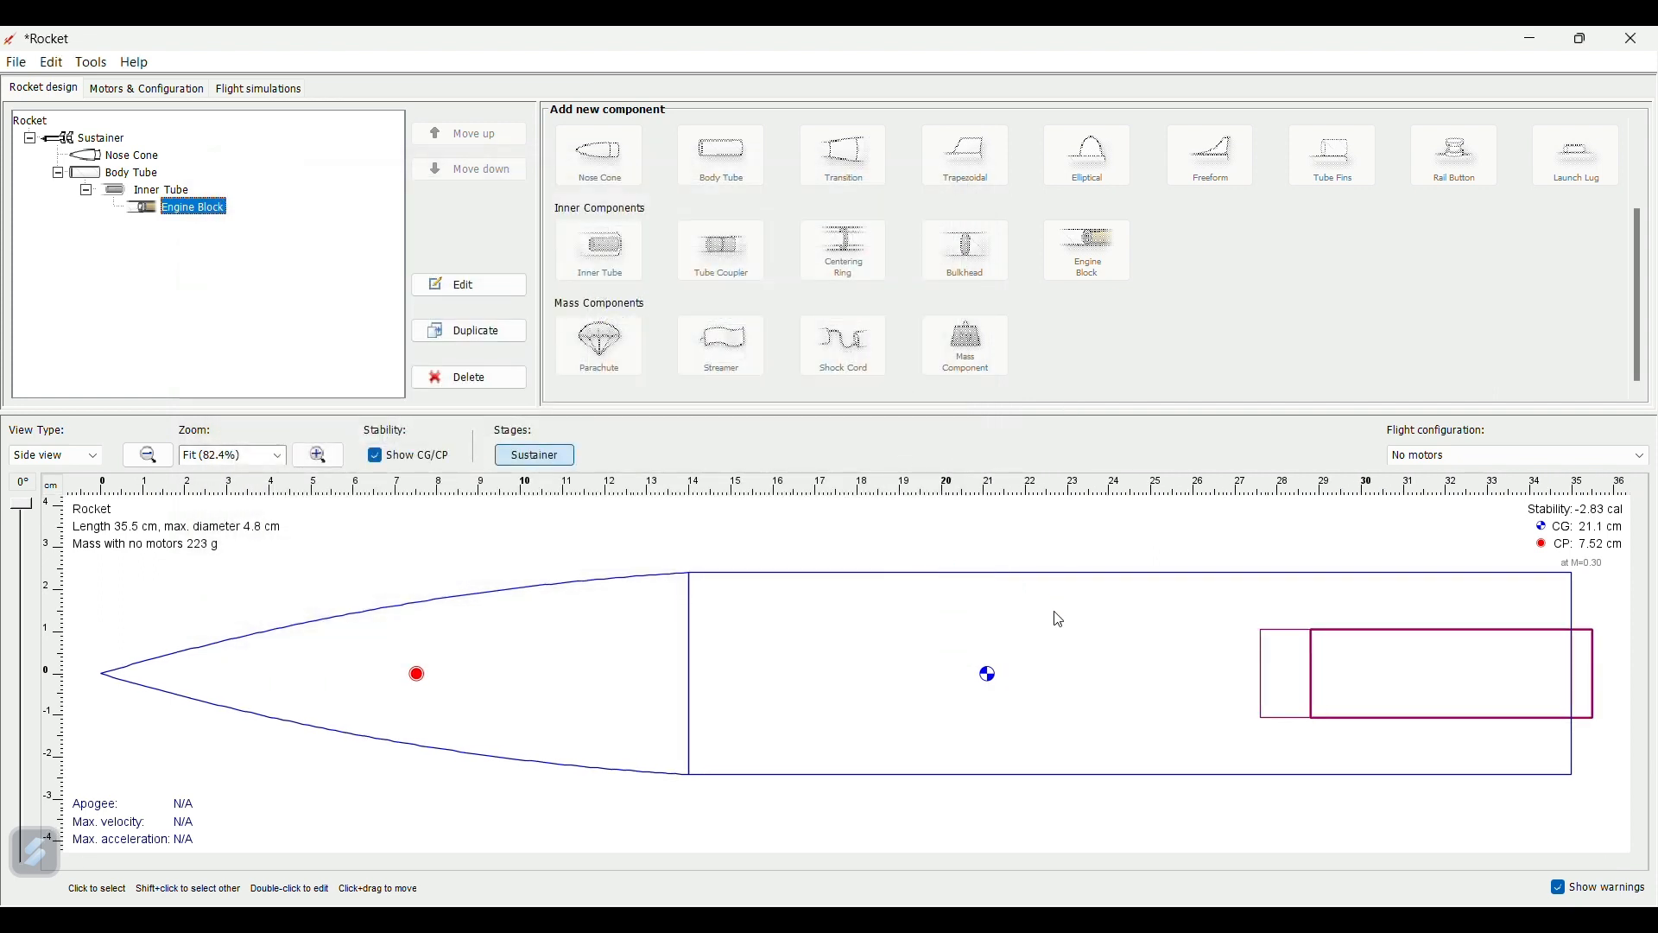
# - Add a custom launch lug to the body tube
pyautogui.click(1053, 636)
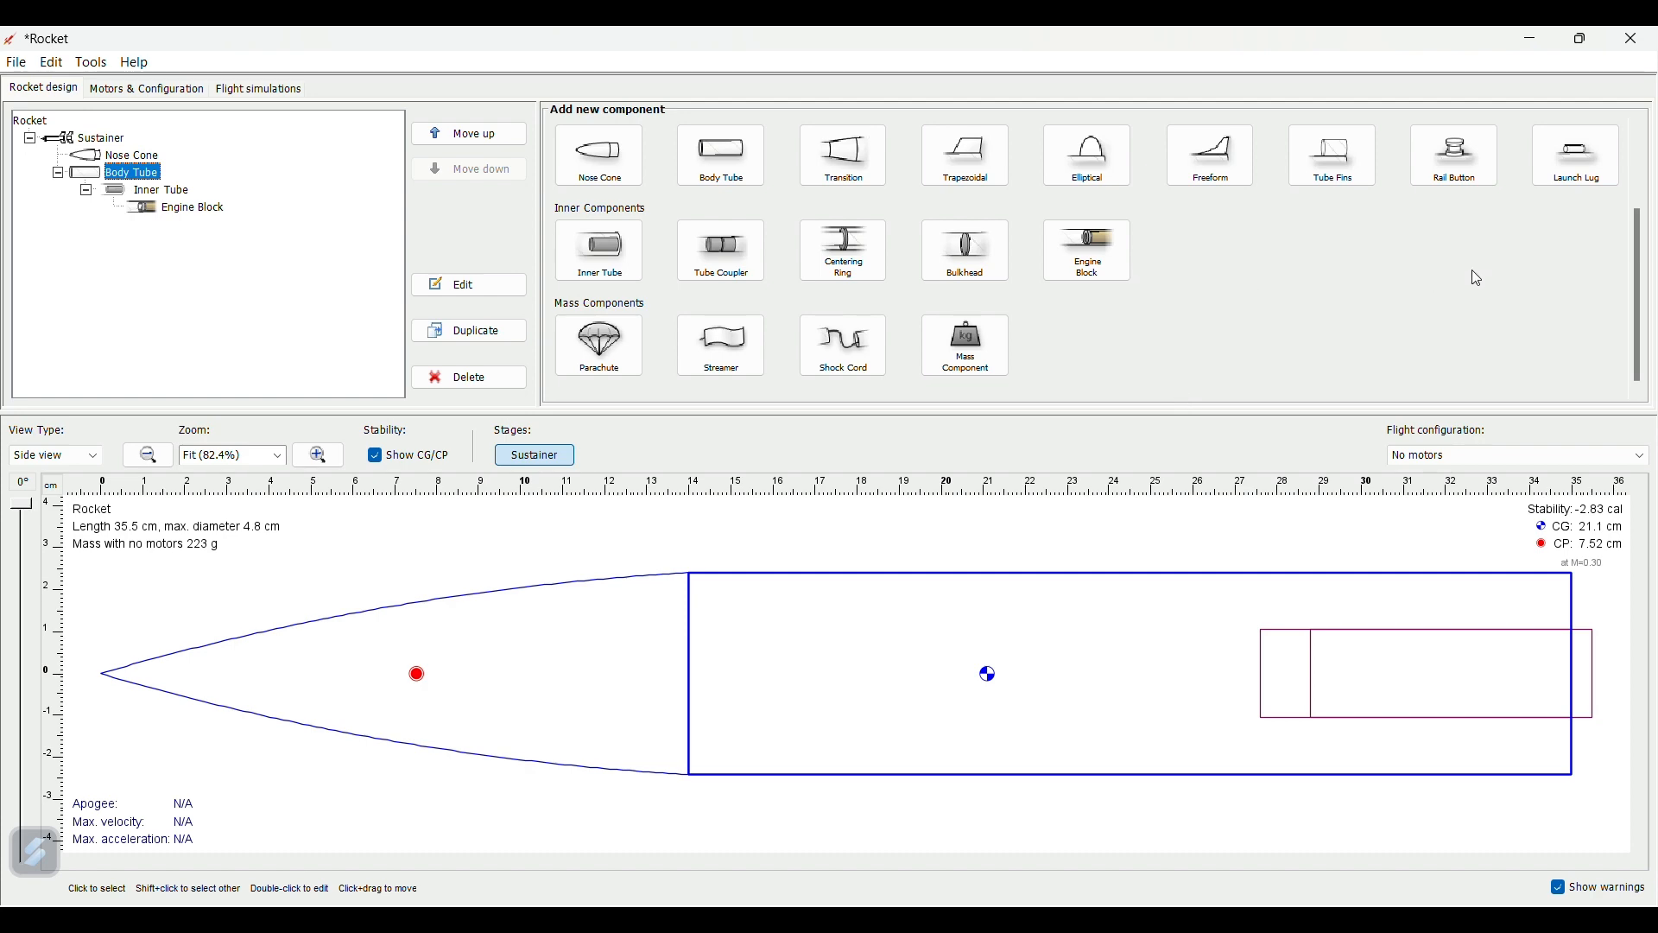
pyautogui.click(1589, 153)
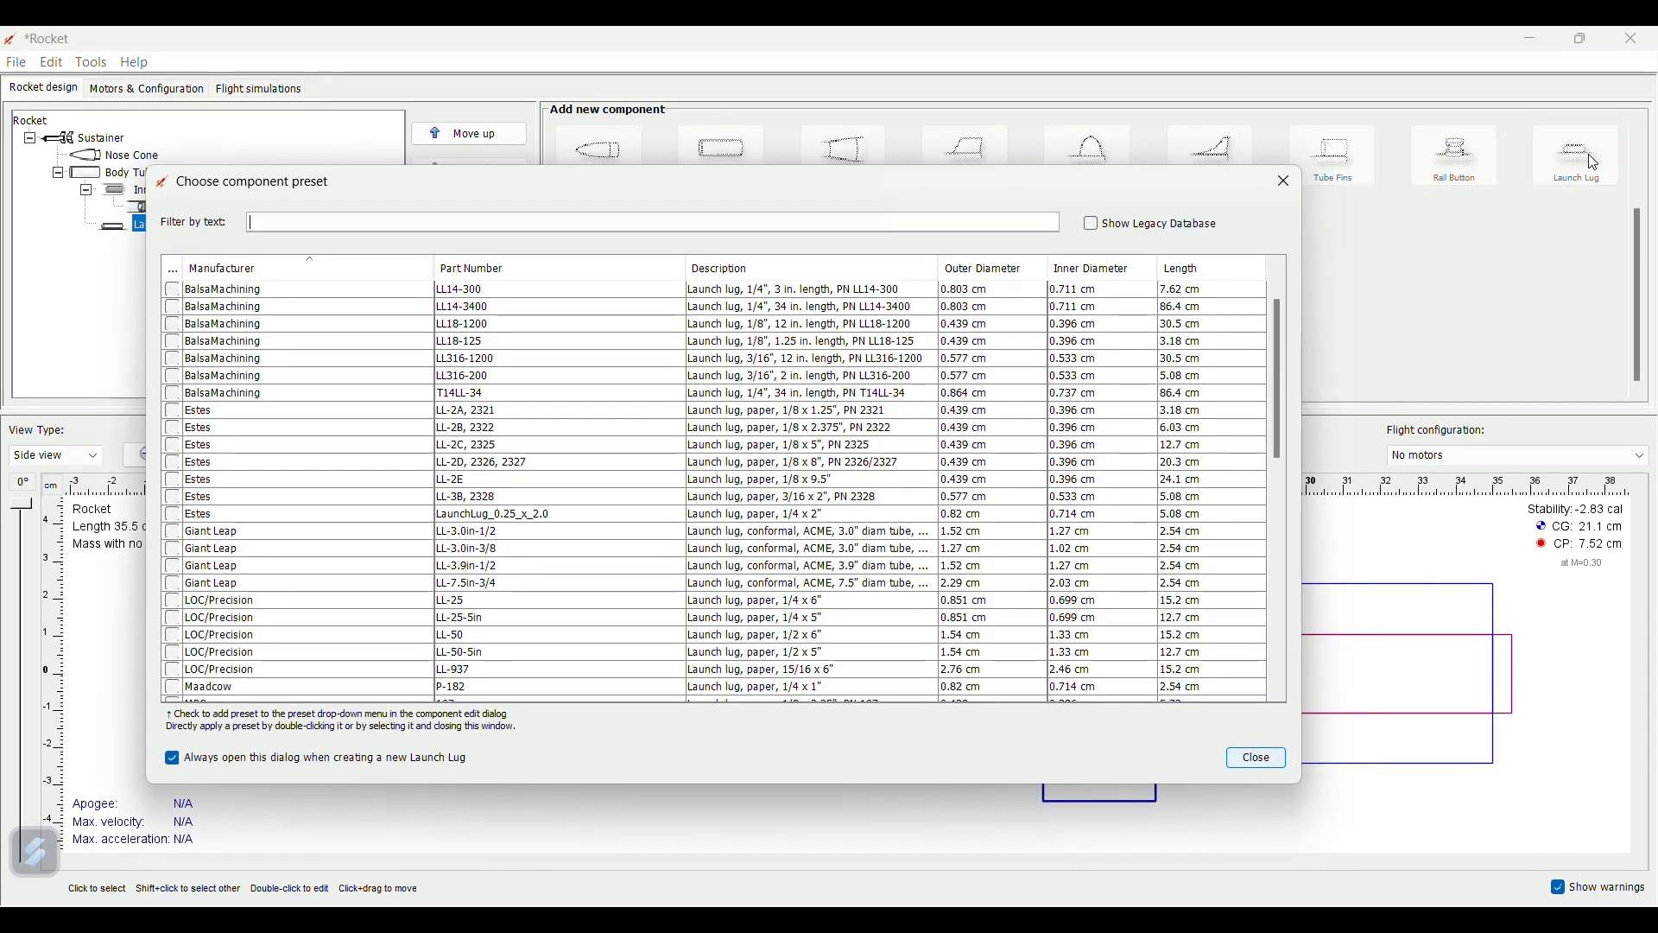
pyautogui.click(1272, 763)
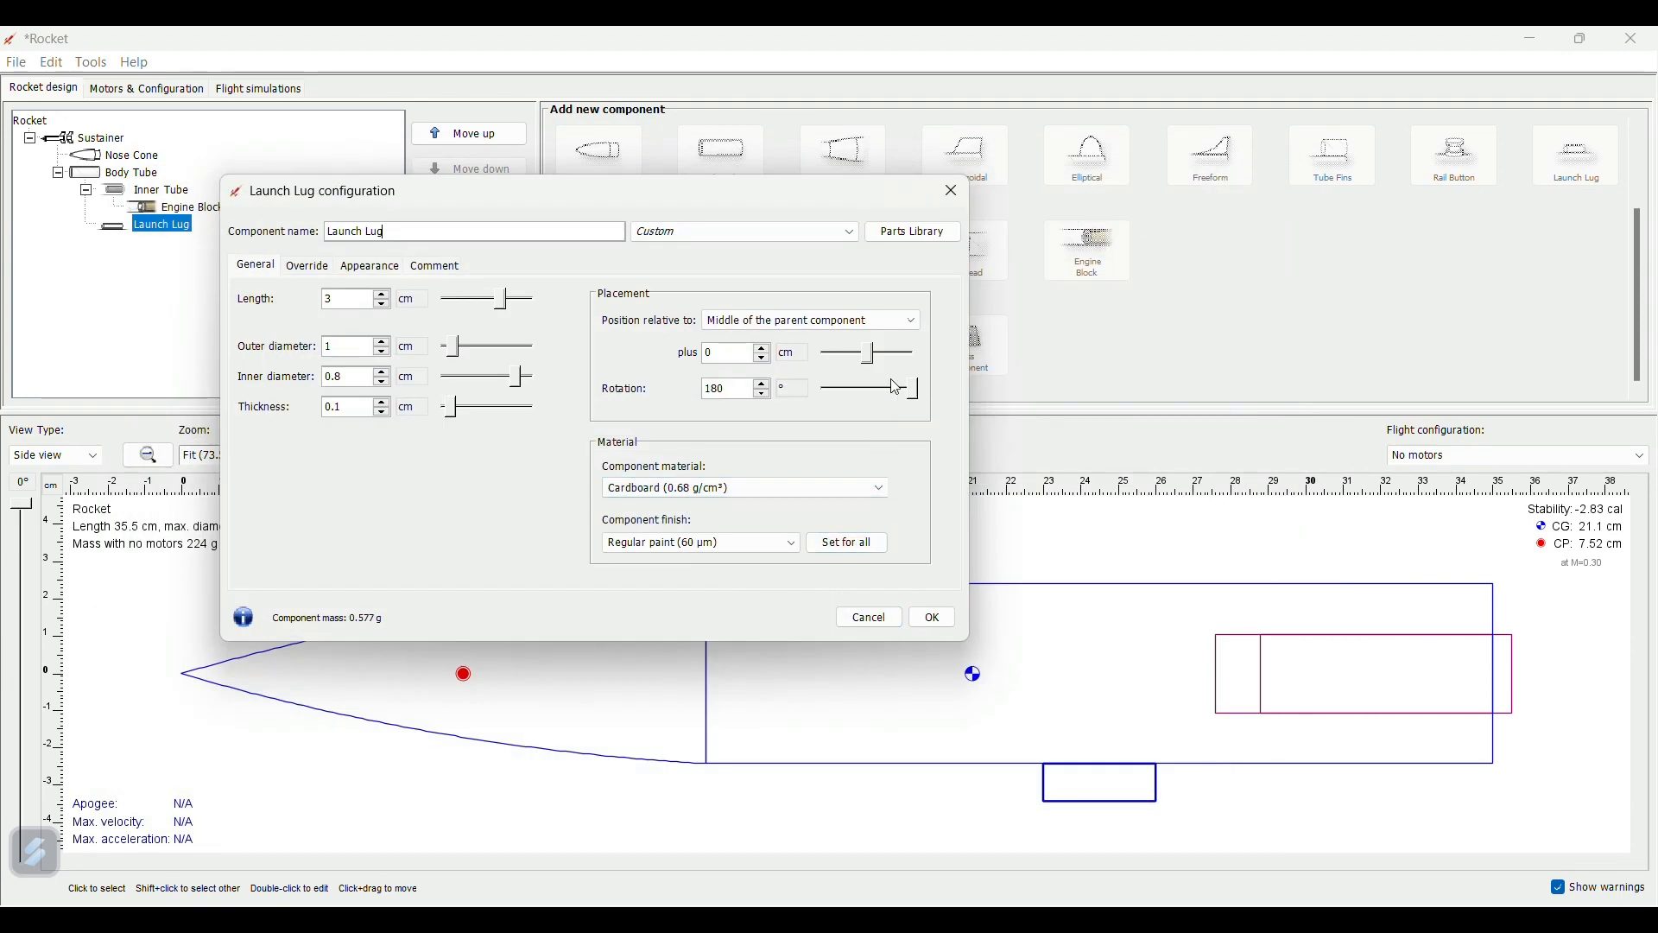
# - Set the launch lug to 6.1 cm length, 1.2 cm outer diameter, 0.2 cm thickness and -2.4 cm offset from the body tube's middle
pyautogui.moveTo(505, 301)
pyautogui.mouseDown()
pyautogui.moveTo(484, 301)
pyautogui.moveTo(522, 301)
pyautogui.mouseUp()
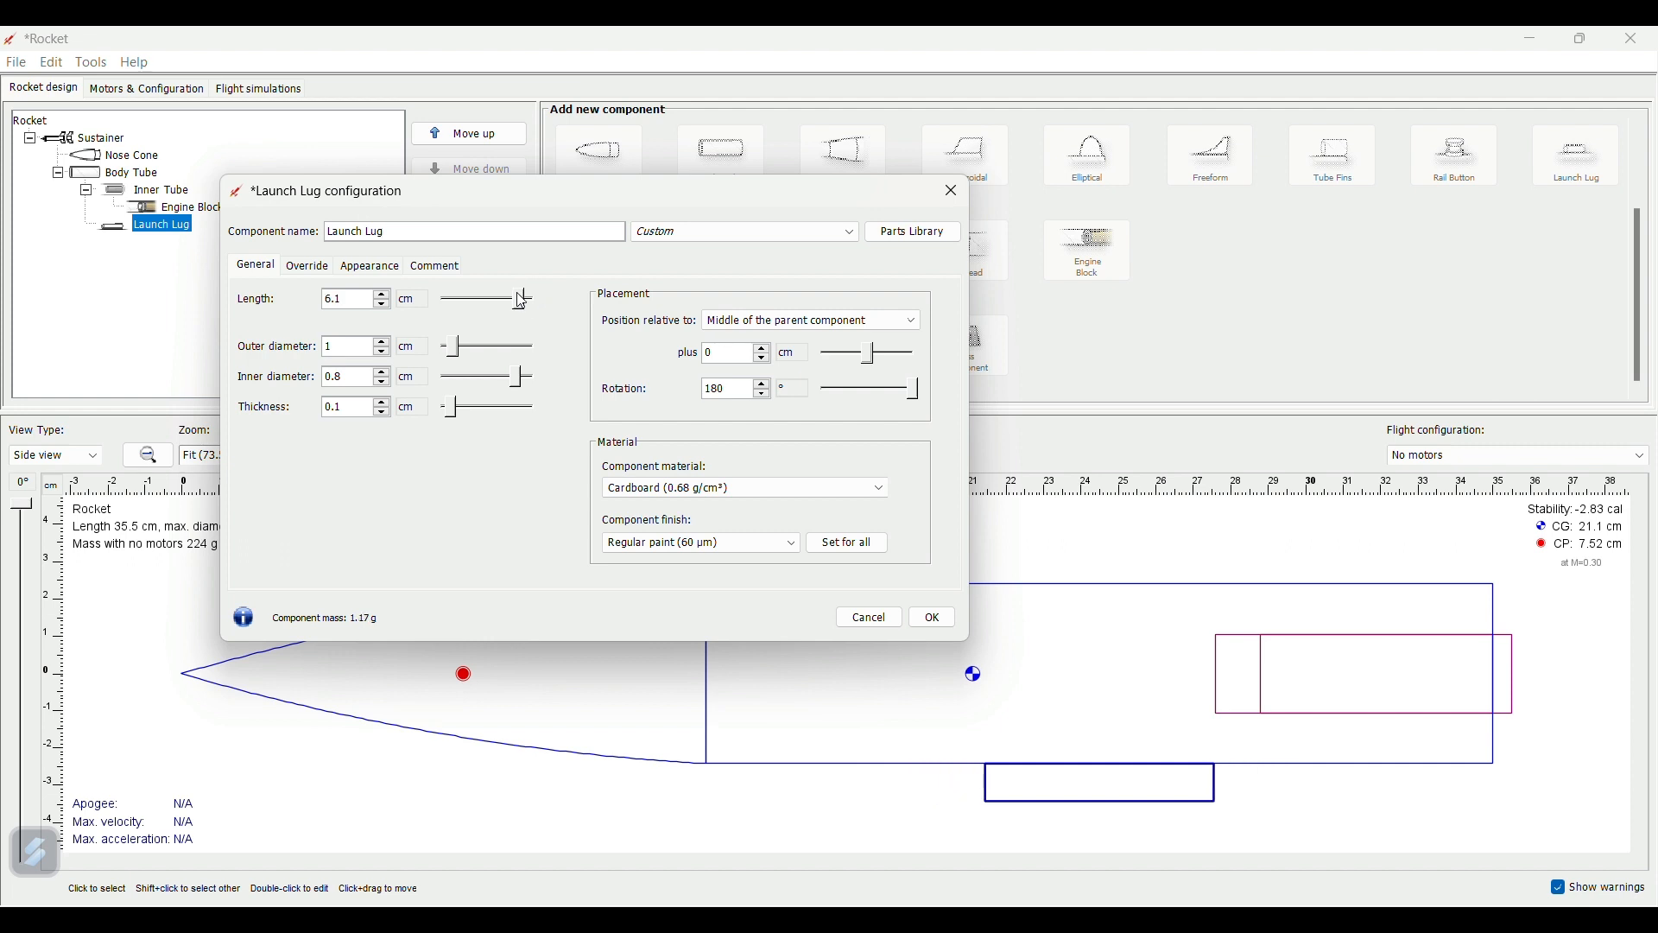
pyautogui.moveTo(460, 354); pyautogui.dragTo(530, 378)
pyautogui.moveTo(451, 413)
pyautogui.mouseDown()
pyautogui.moveTo(481, 413)
pyautogui.moveTo(466, 413)
pyautogui.mouseUp()
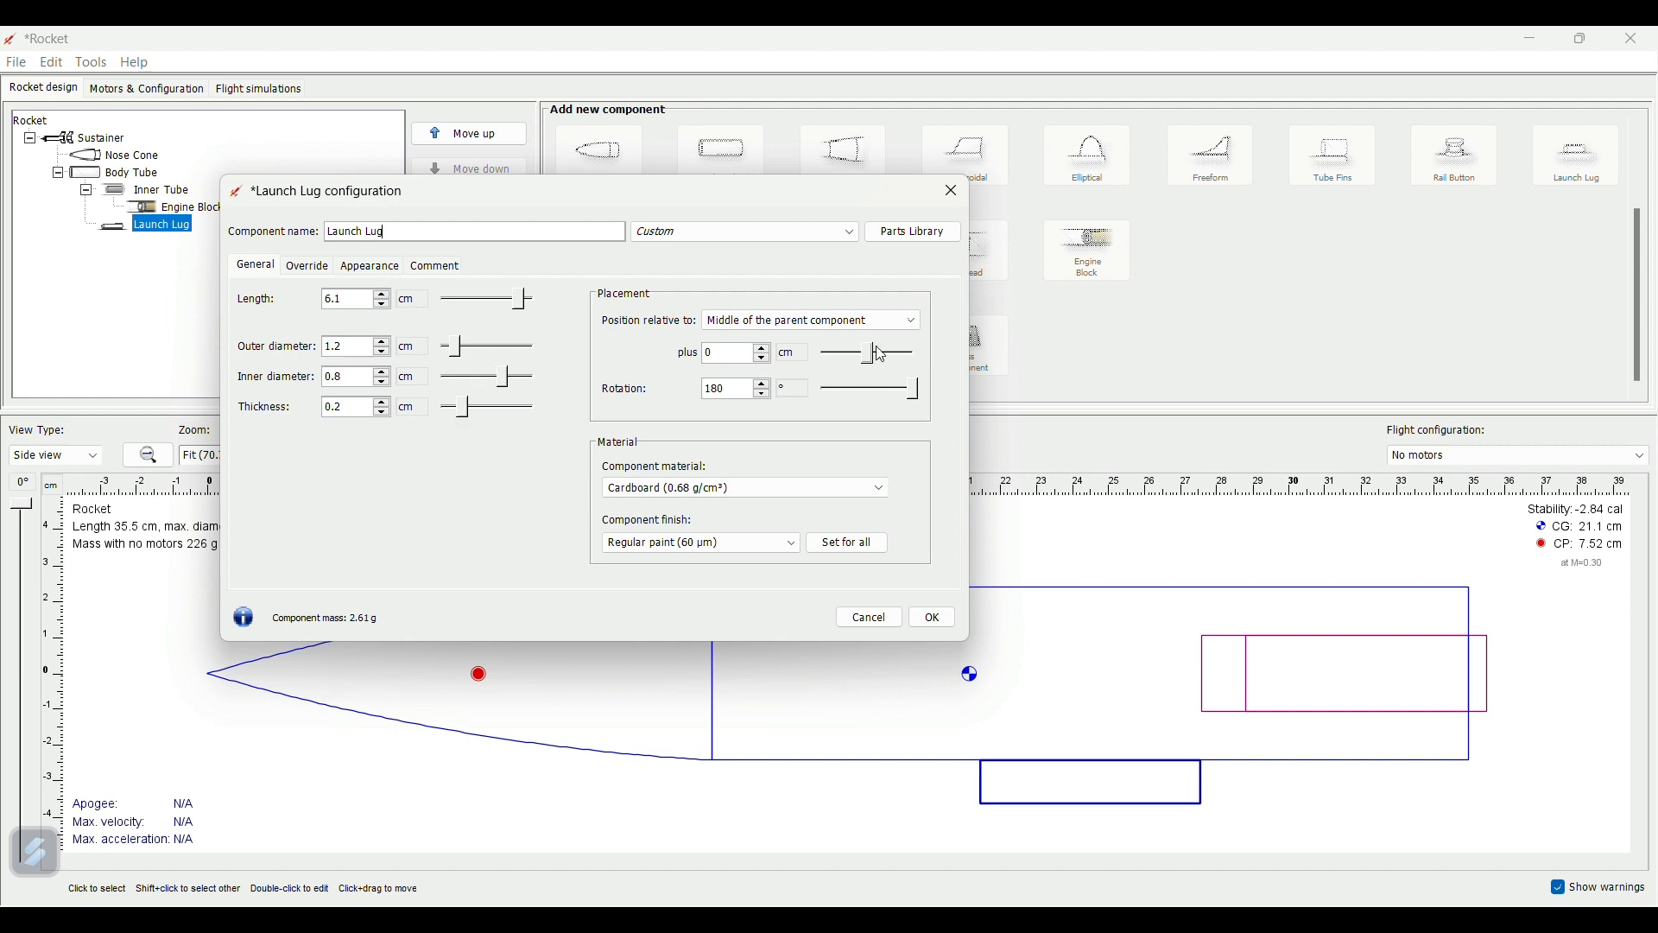
pyautogui.moveTo(870, 358)
pyautogui.mouseDown()
pyautogui.moveTo(902, 388)
pyautogui.moveTo(922, 378)
pyautogui.mouseUp()
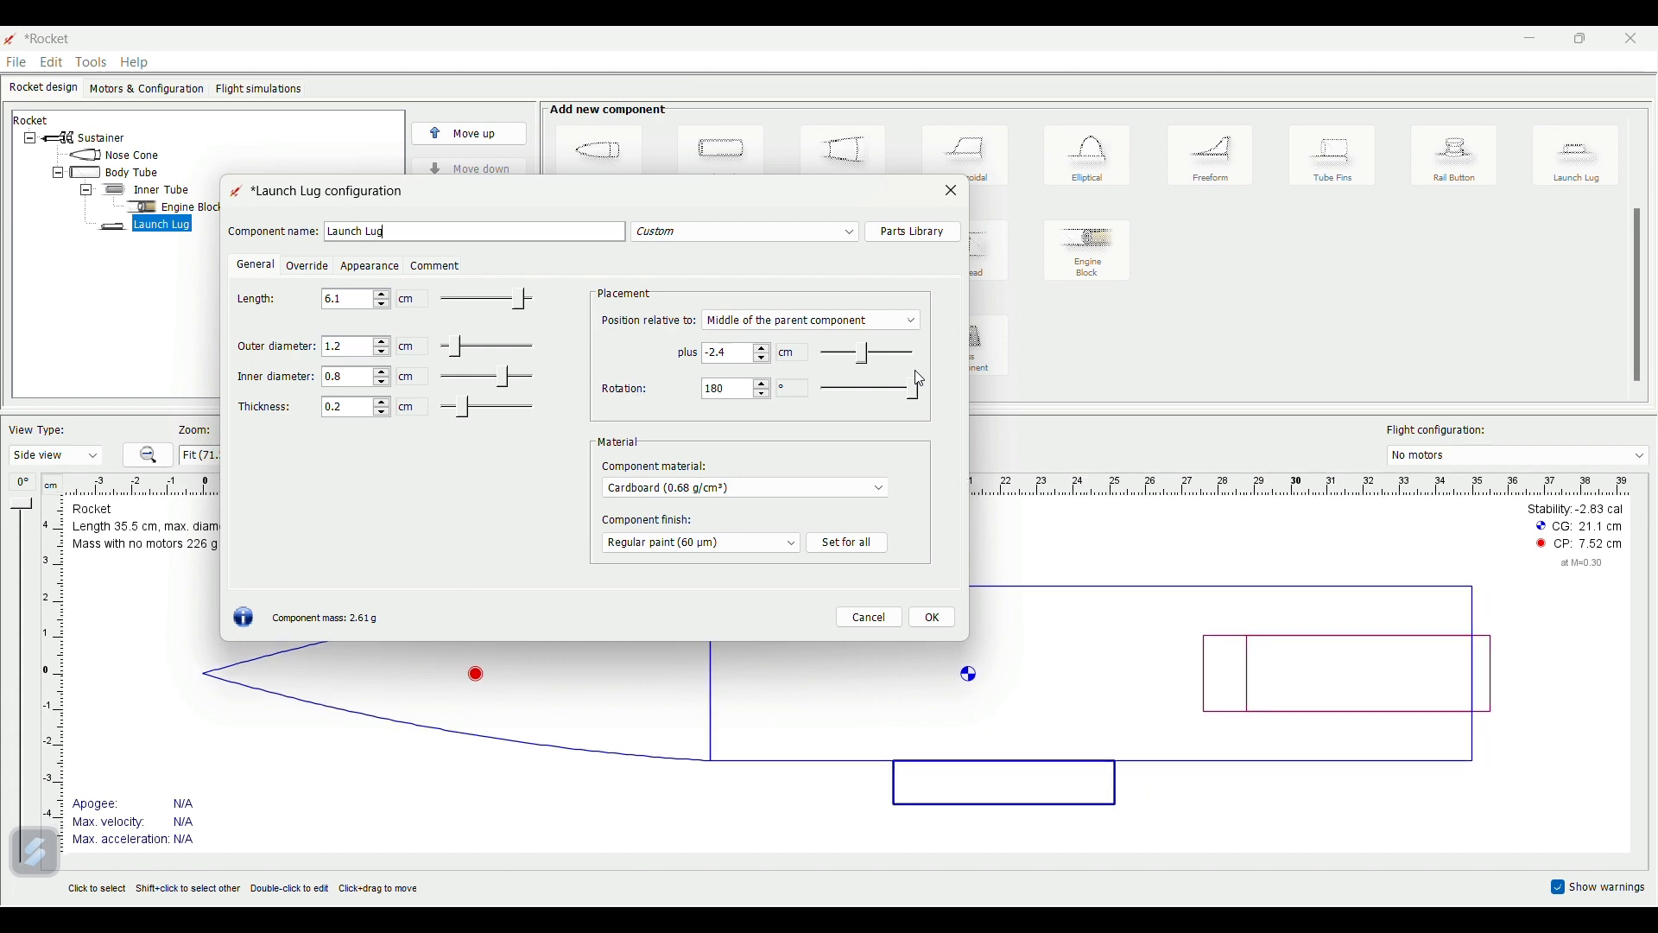
pyautogui.click(933, 617)
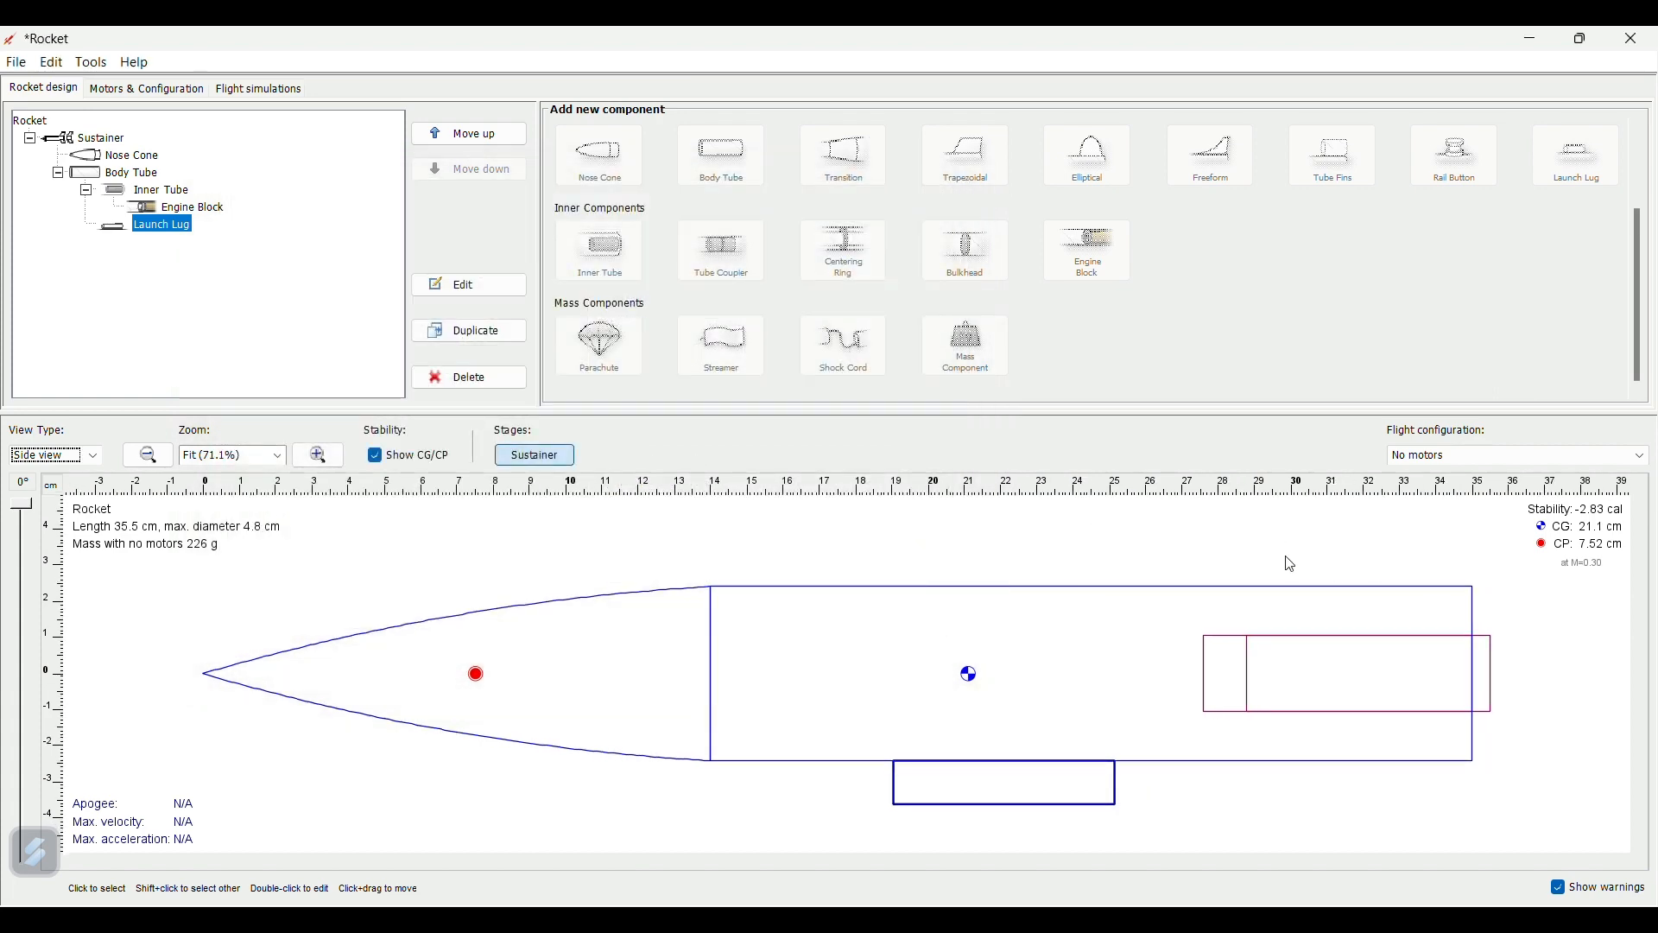
# - Add a custom parachute to the body tube, positioned at the tube's top with a 0 cm offset
pyautogui.click(1099, 629)
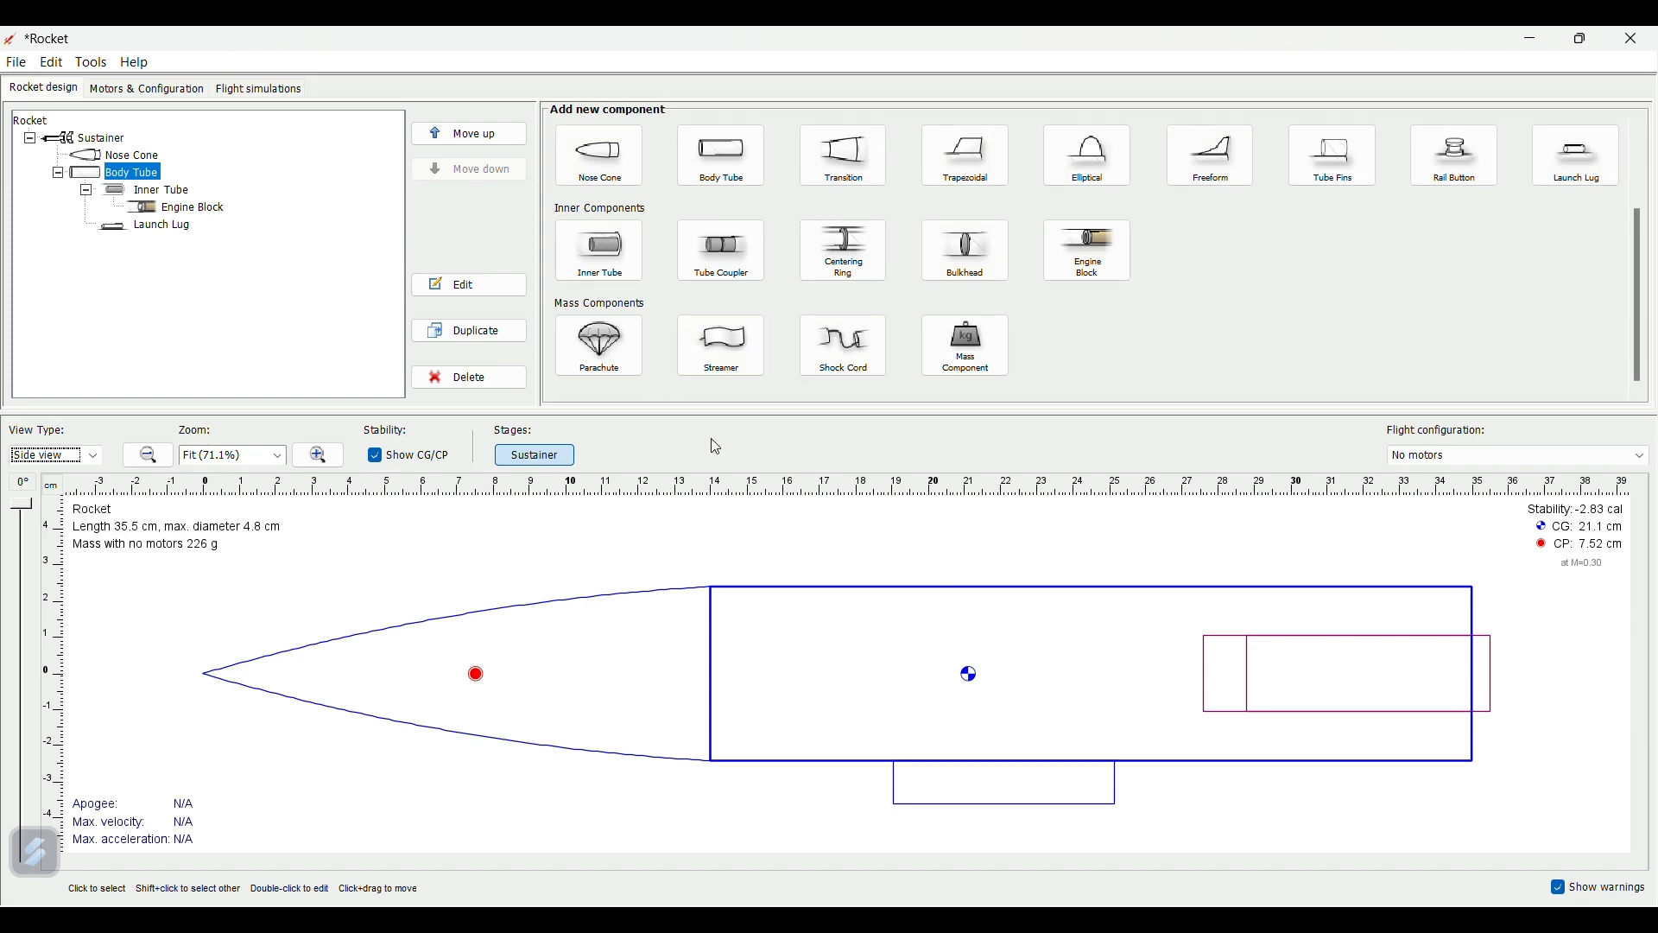
pyautogui.click(591, 369)
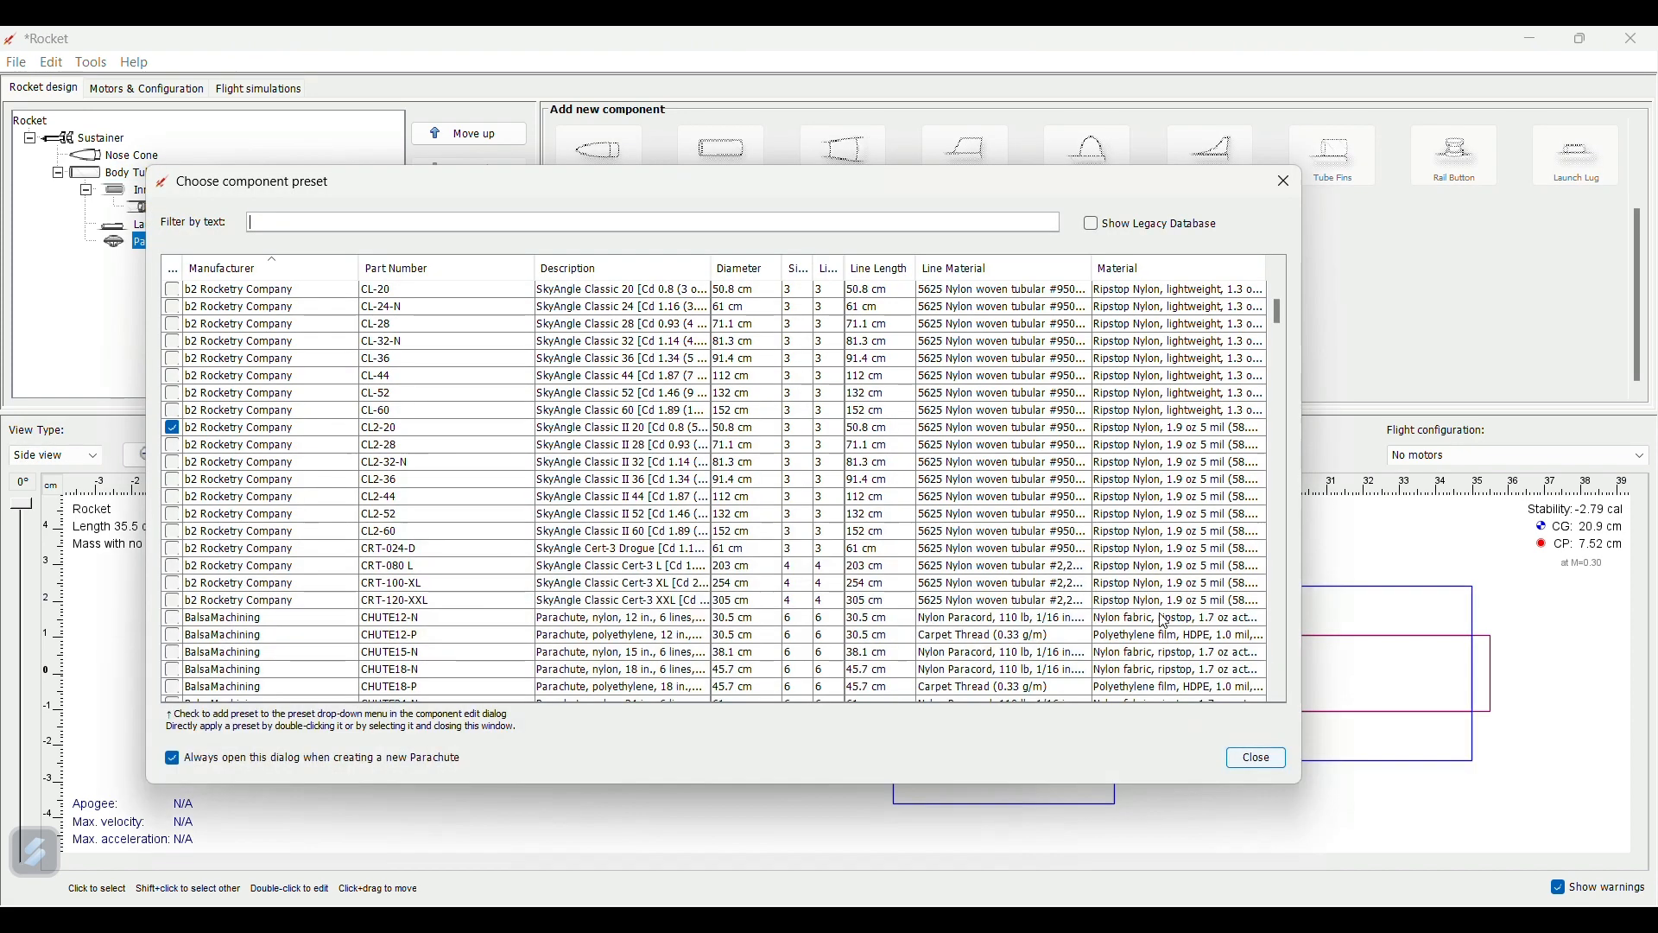
pyautogui.click(1255, 755)
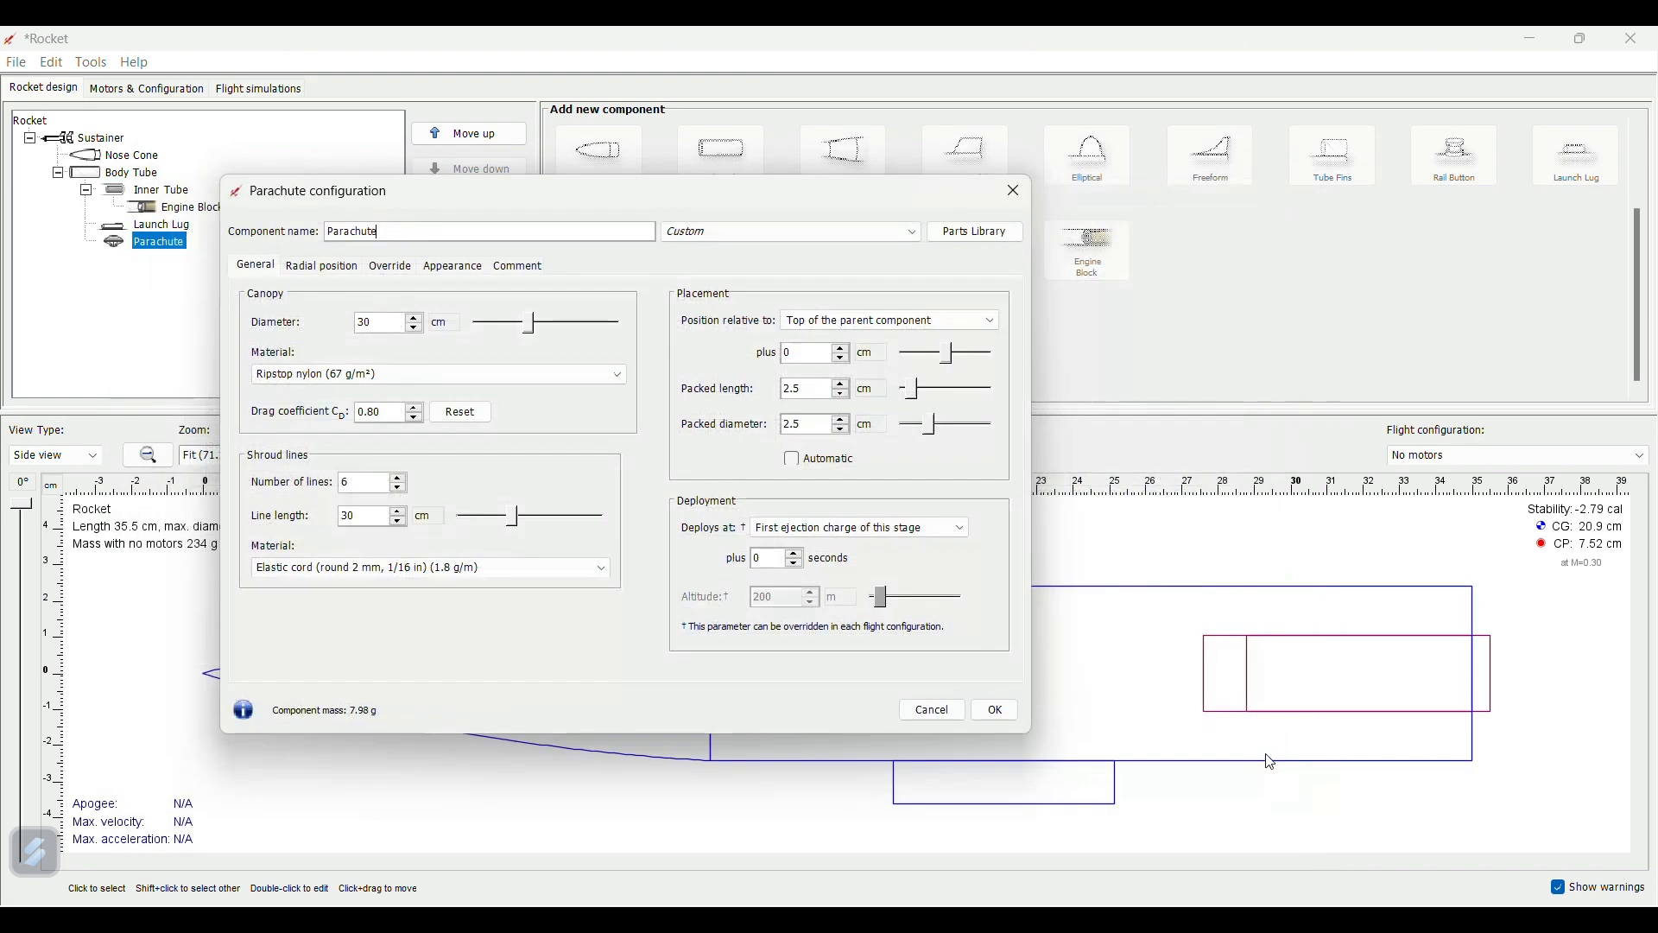
pyautogui.click(996, 710)
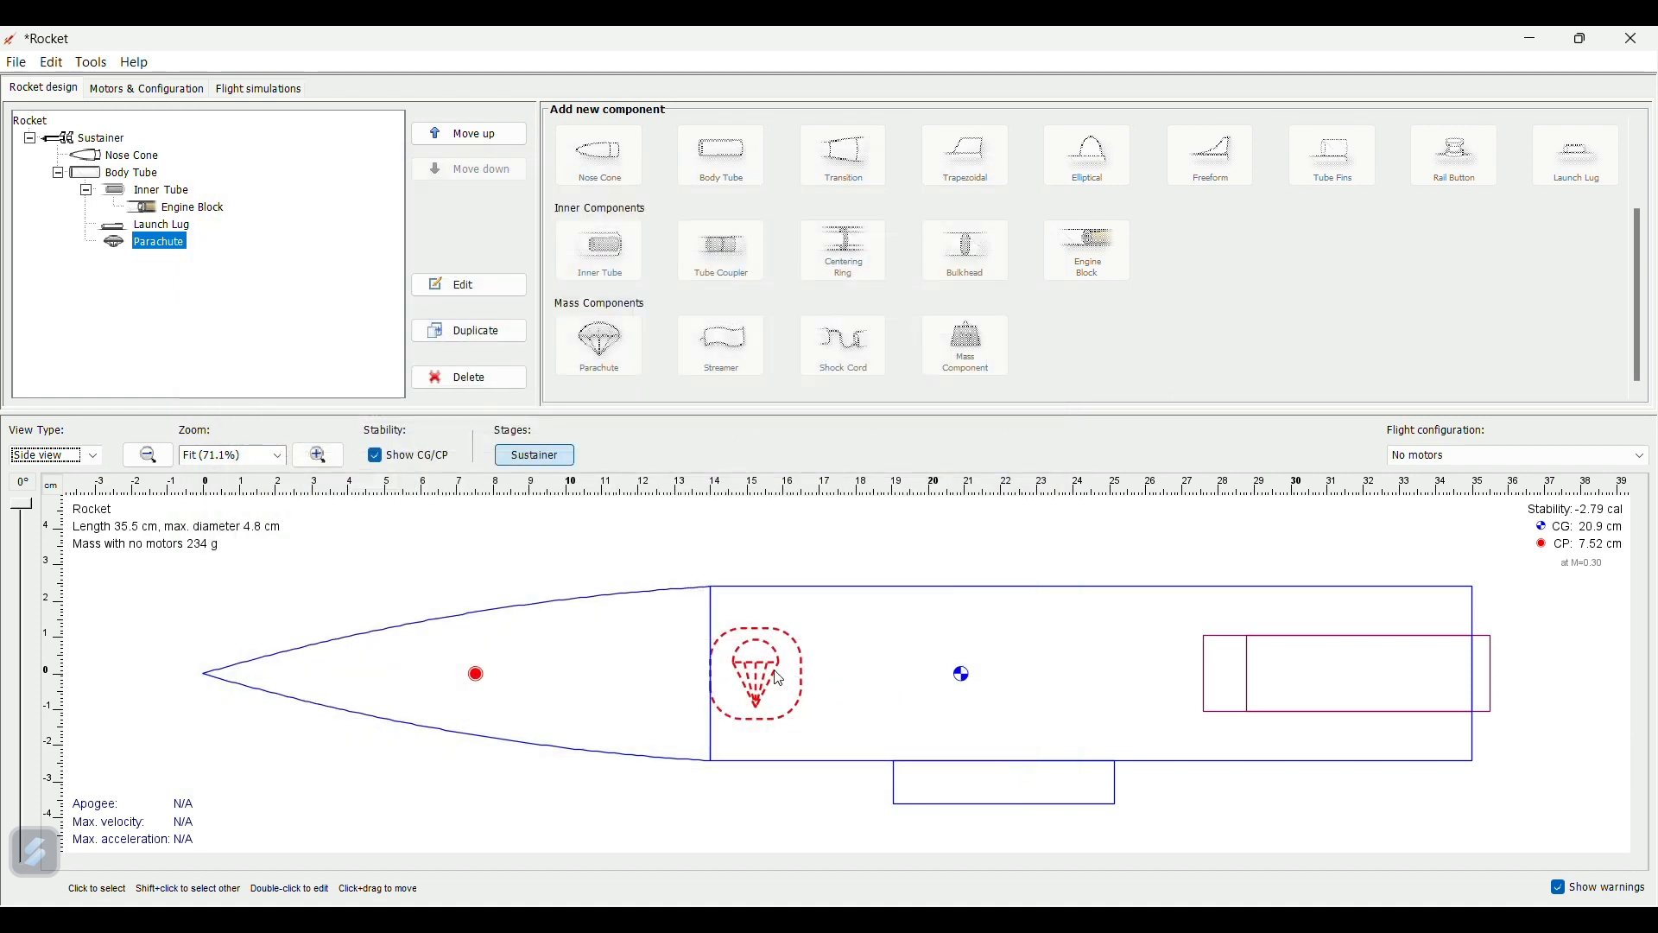
# - Set the parachute's canopy diameter to 33 cm and its shroud line length to 31 cm
pyautogui.rightClick(775, 675)
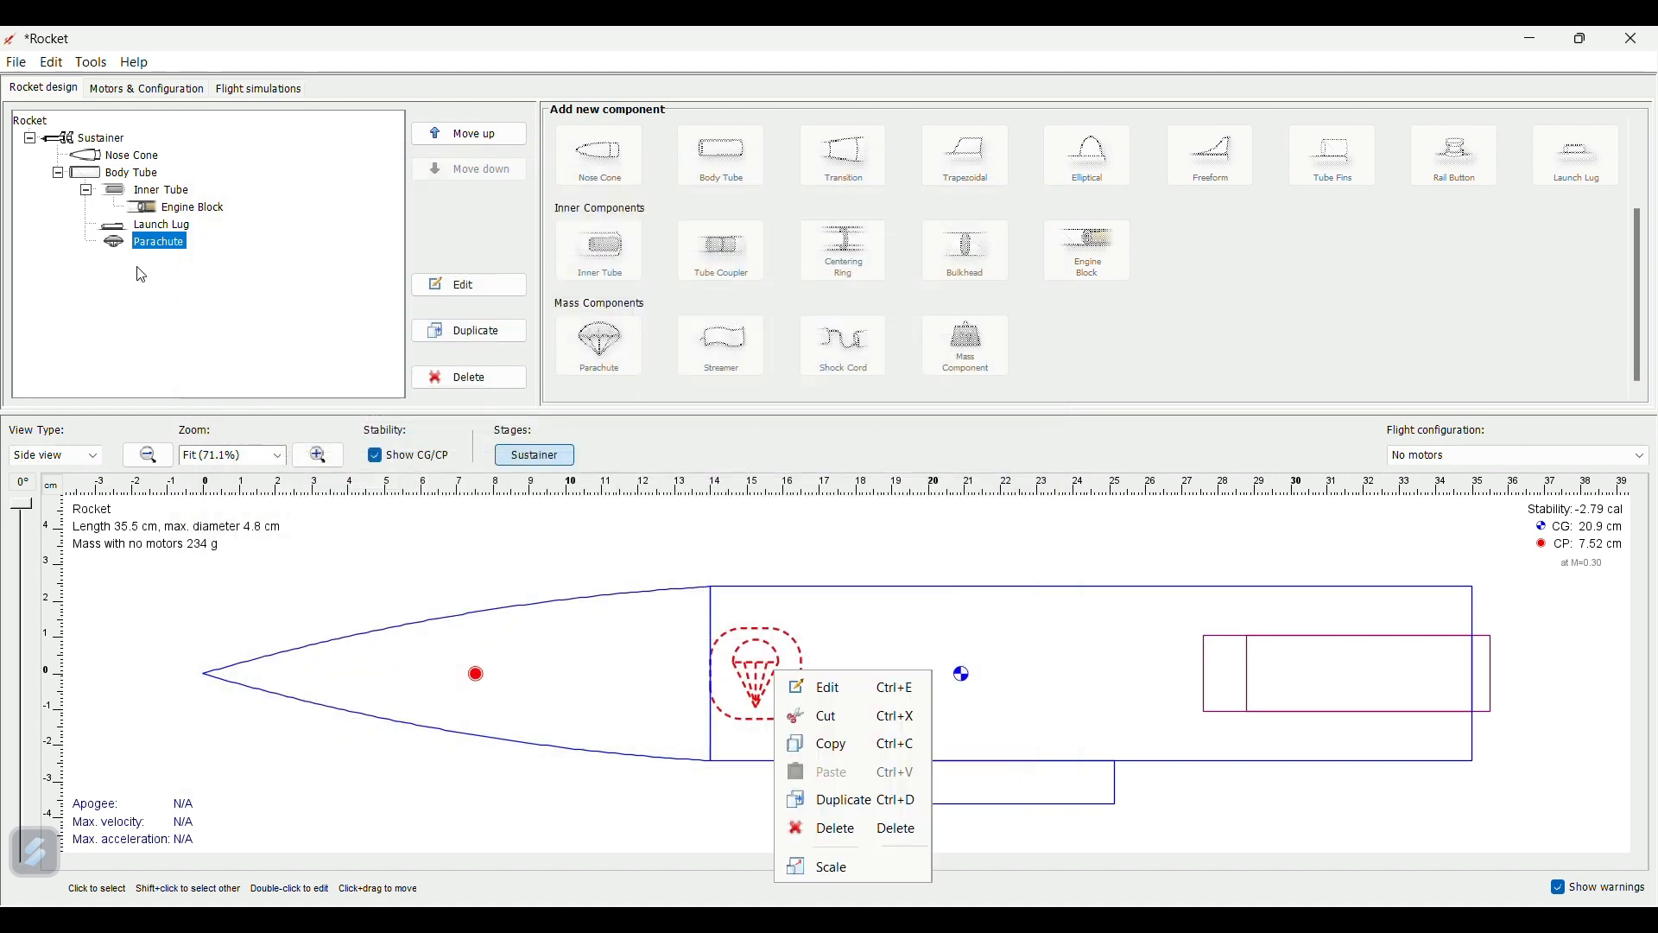
pyautogui.click(863, 697)
pyautogui.moveTo(723, 188); pyautogui.dragTo(1204, 62)
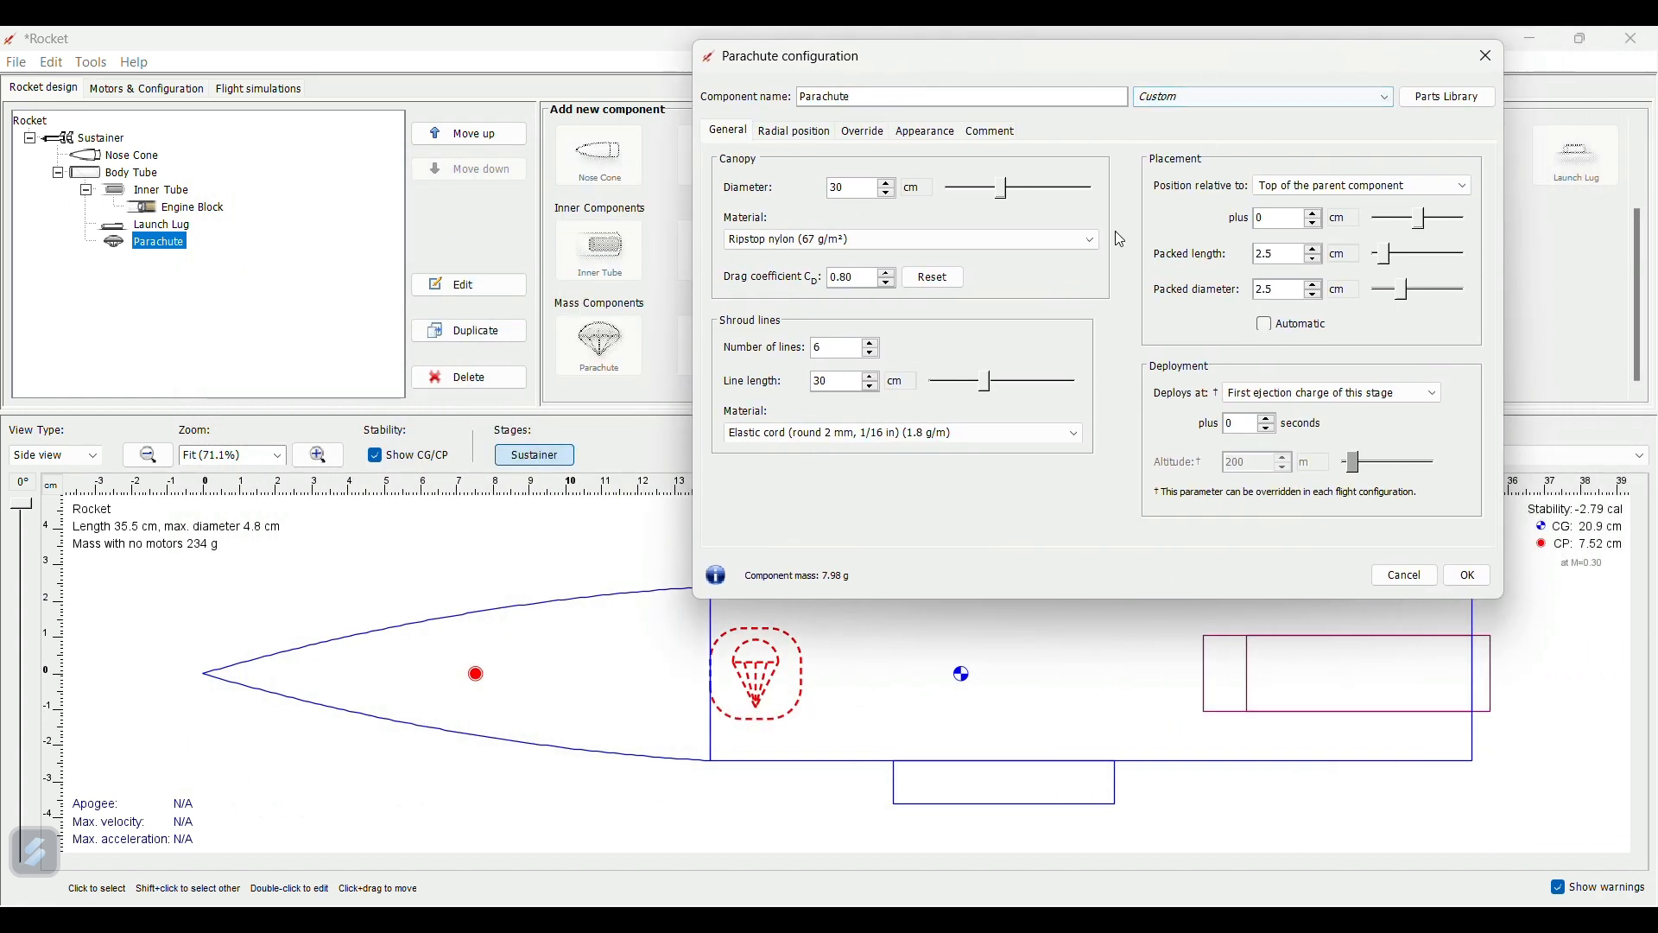
pyautogui.moveTo(1020, 189); pyautogui.dragTo(1016, 199)
pyautogui.moveTo(985, 382); pyautogui.dragTo(1009, 390)
pyautogui.moveTo(1000, 388); pyautogui.dragTo(993, 387)
# - Offset the parachute 2.9 cm from the body tube's top, with a packed length of 4.7 cm and packed diameter of 3 cm
pyautogui.moveTo(1425, 218); pyautogui.dragTo(1435, 233)
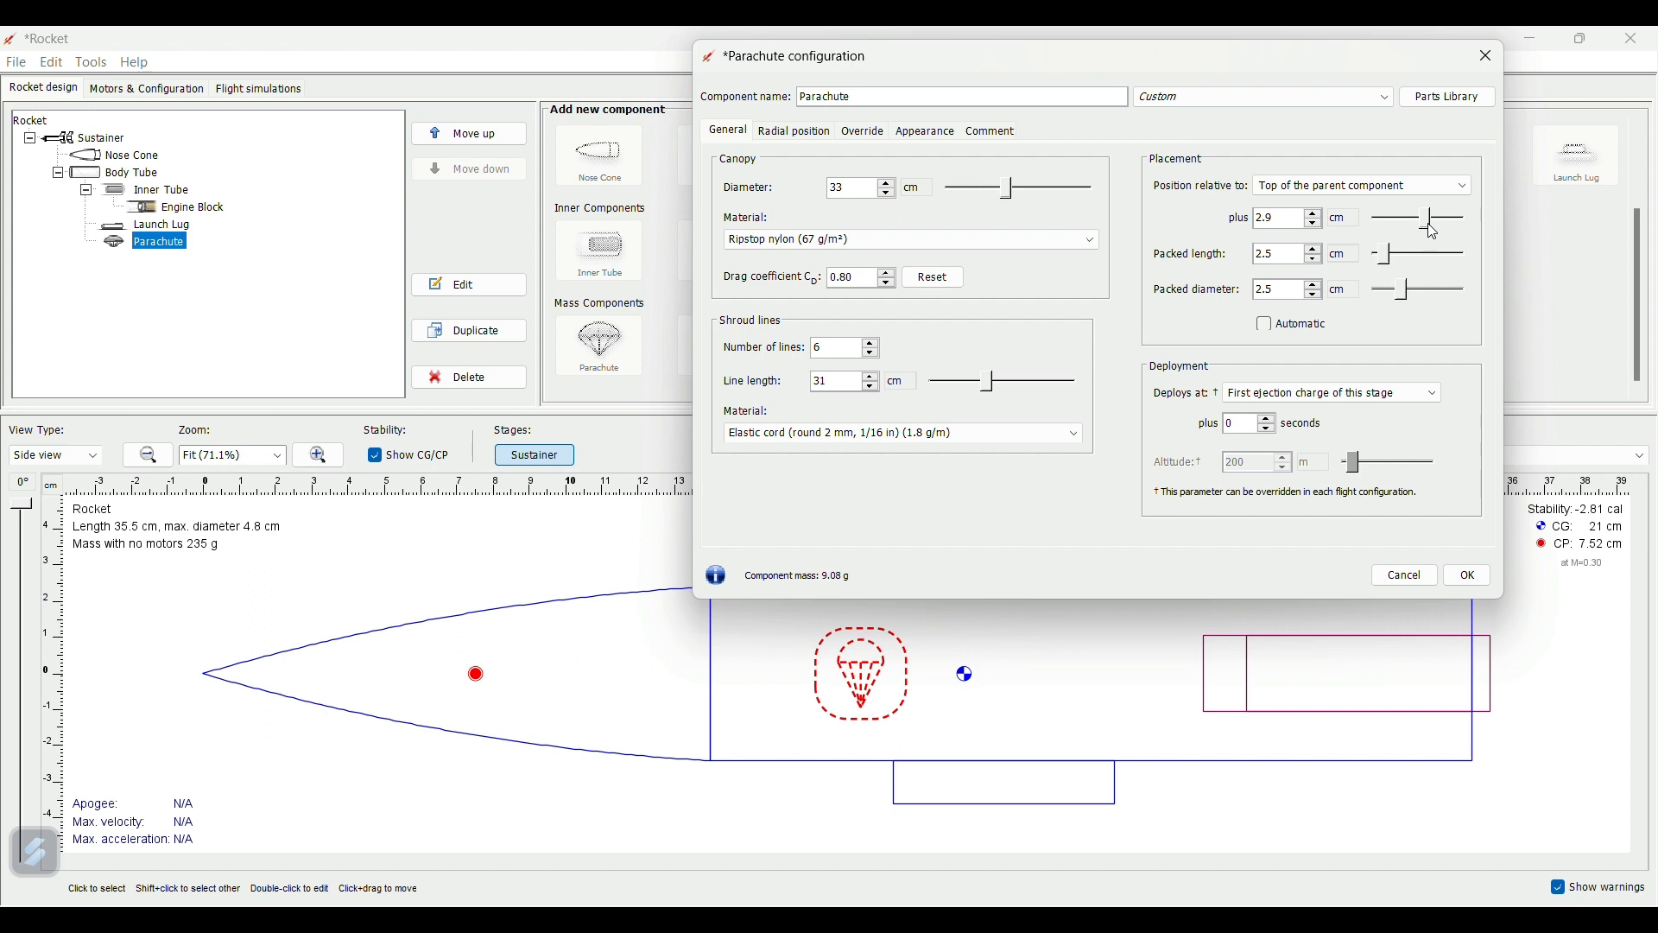
pyautogui.moveTo(1393, 256); pyautogui.dragTo(1413, 287)
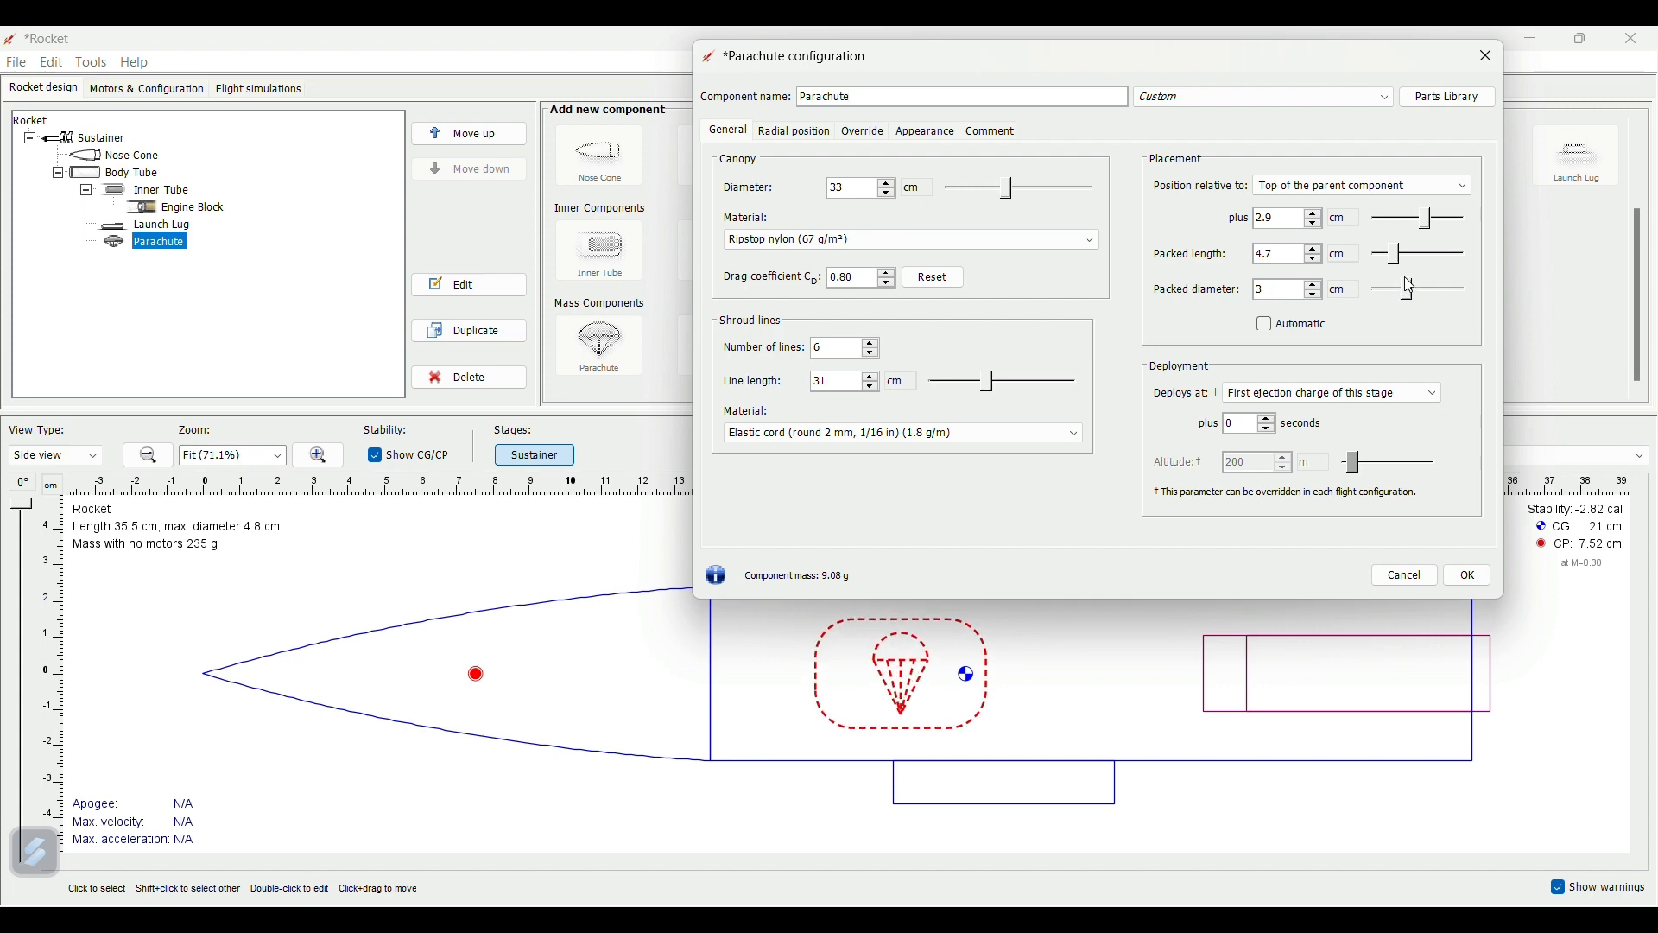
pyautogui.click(1468, 577)
# - Add a 58 cm shock cord to the body tube, offset 8.8 cm from its top, with 4.4 cm packed length and 3 cm packed diameter
pyautogui.click(1158, 678)
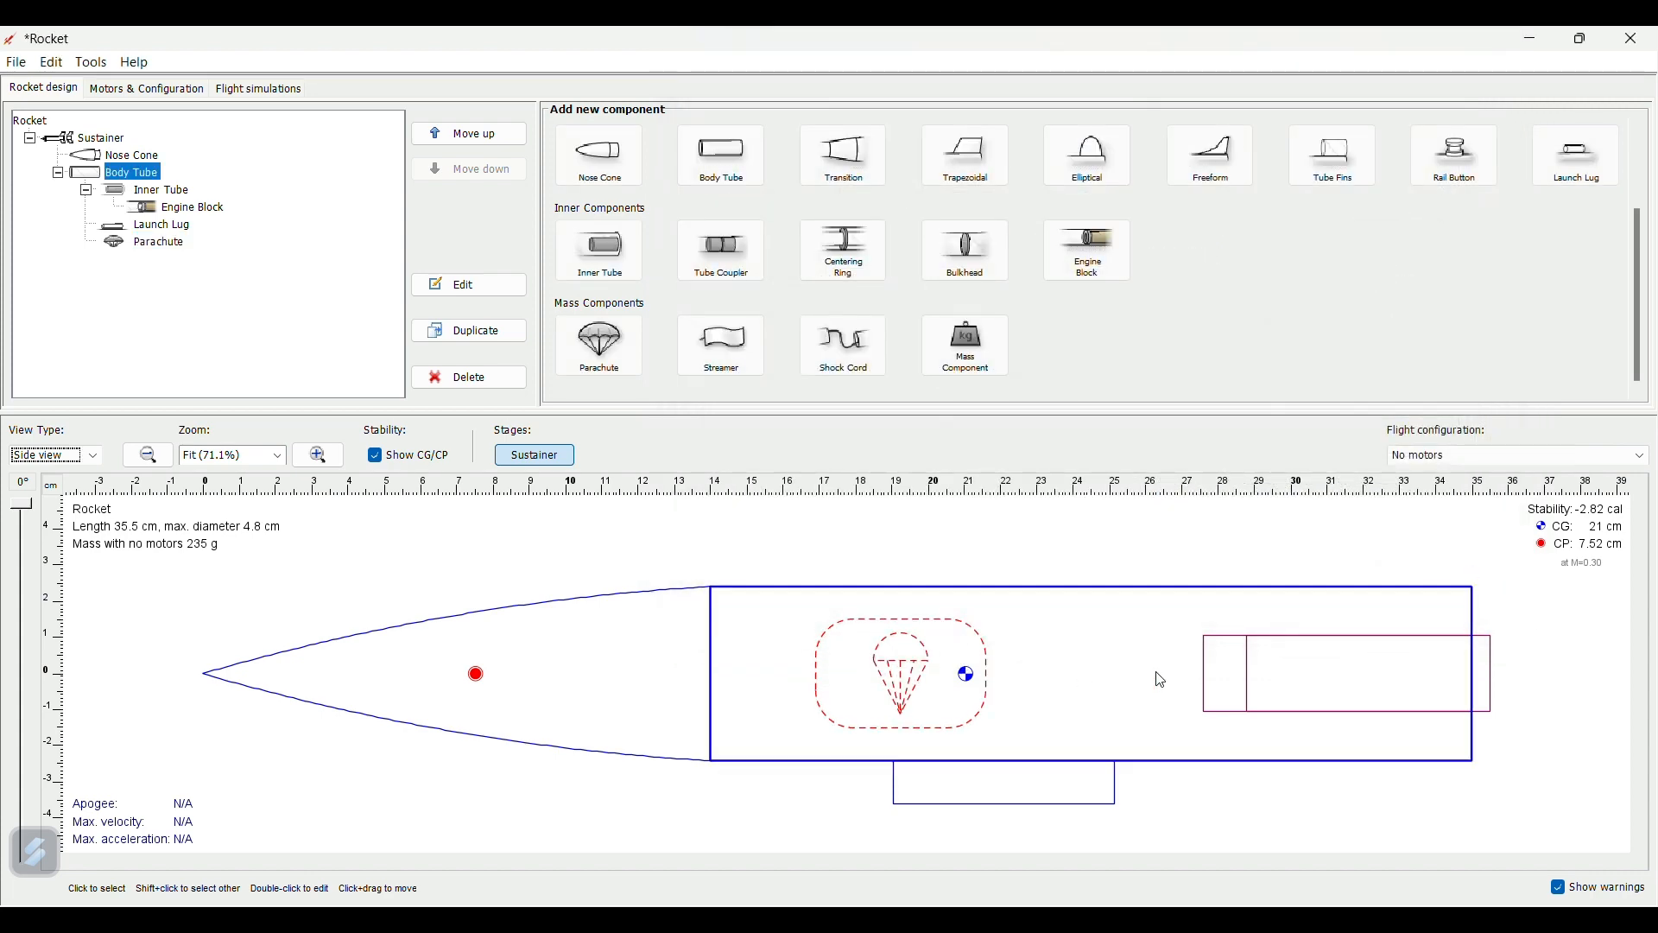
pyautogui.click(851, 352)
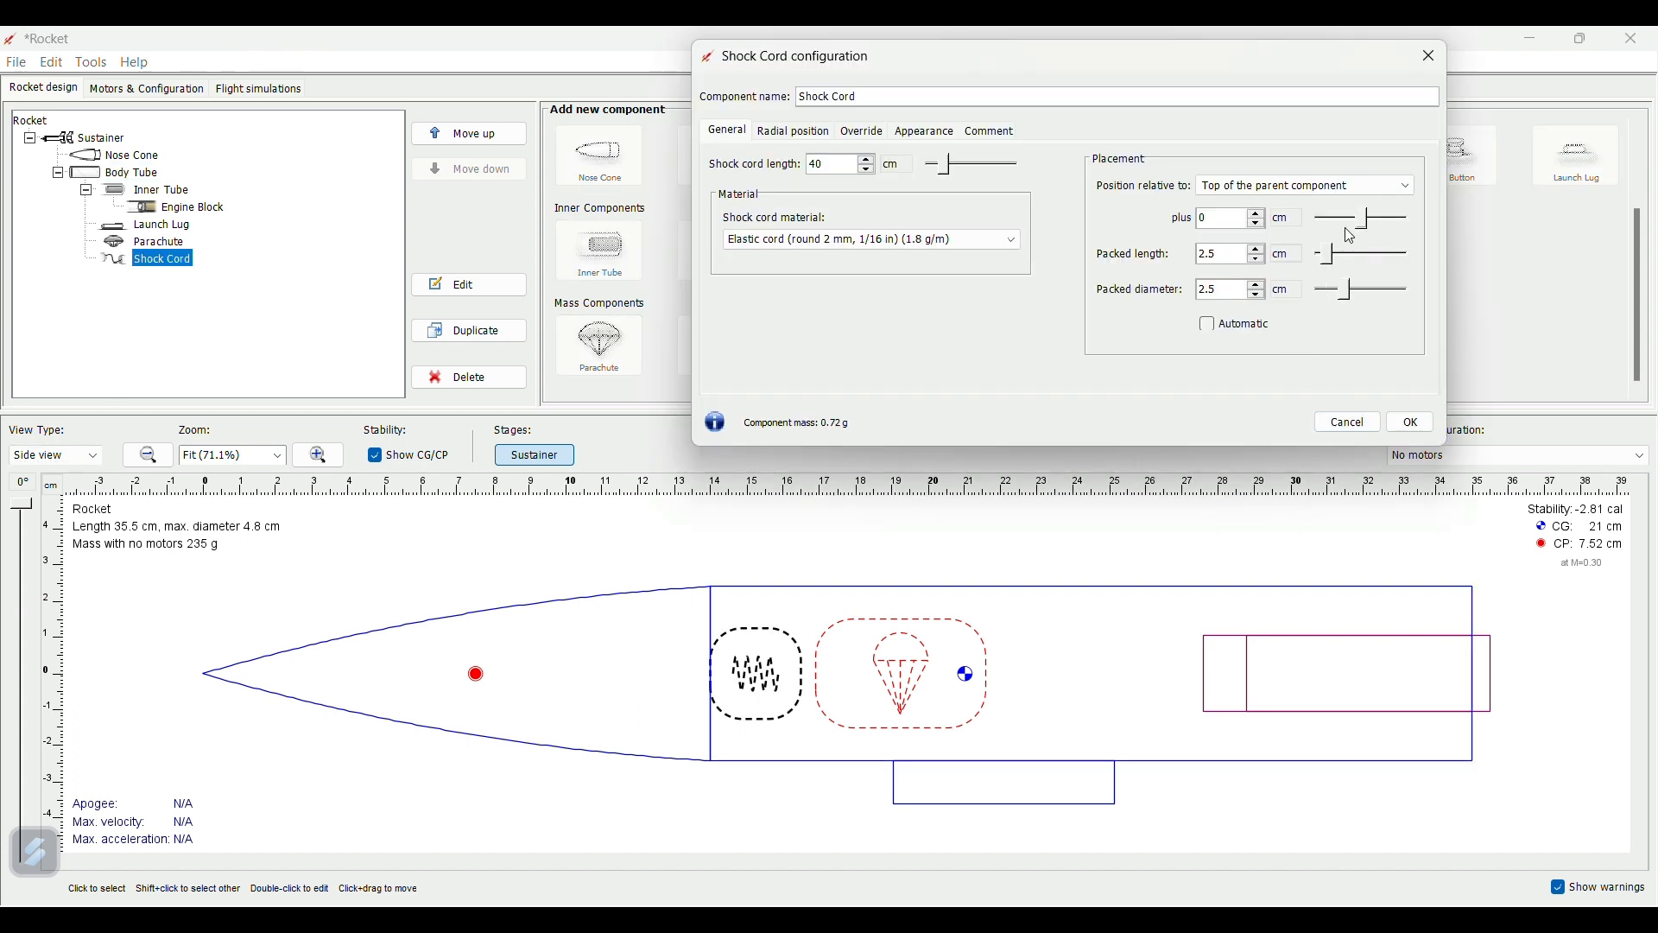
pyautogui.moveTo(955, 170); pyautogui.dragTo(979, 167)
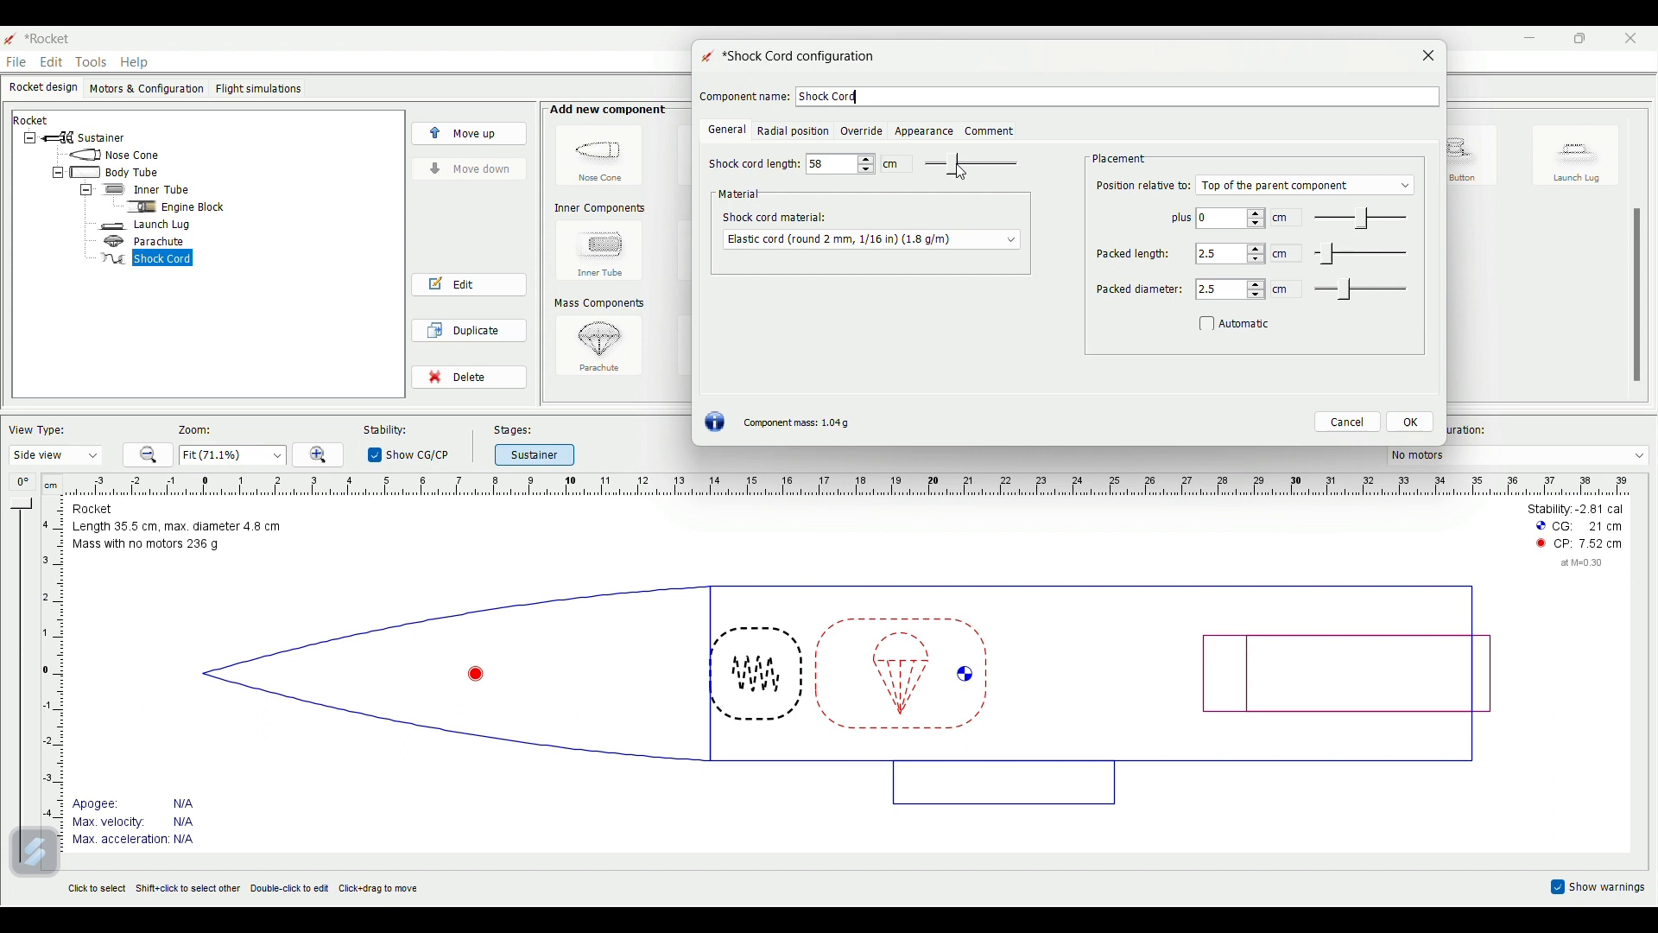
pyautogui.moveTo(1372, 229)
pyautogui.mouseDown()
pyautogui.moveTo(1390, 229)
pyautogui.moveTo(1332, 257)
pyautogui.moveTo(1354, 294)
pyautogui.mouseUp()
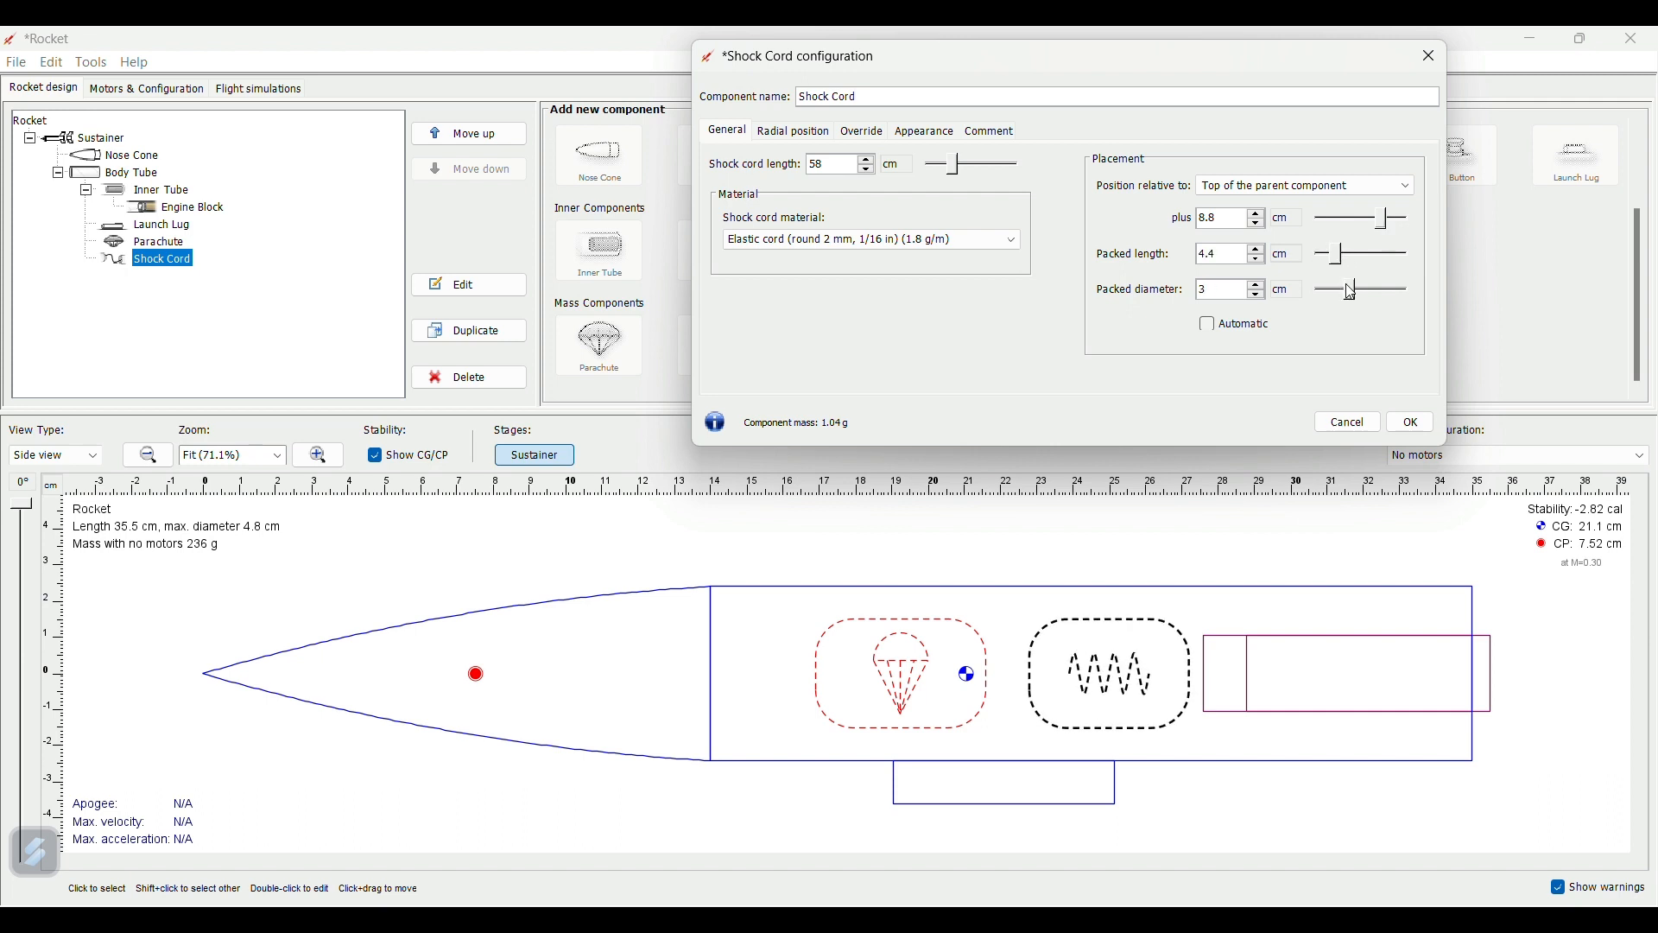
pyautogui.click(1410, 426)
# - Add a second custom body tube behind the existing one
pyautogui.click(1032, 596)
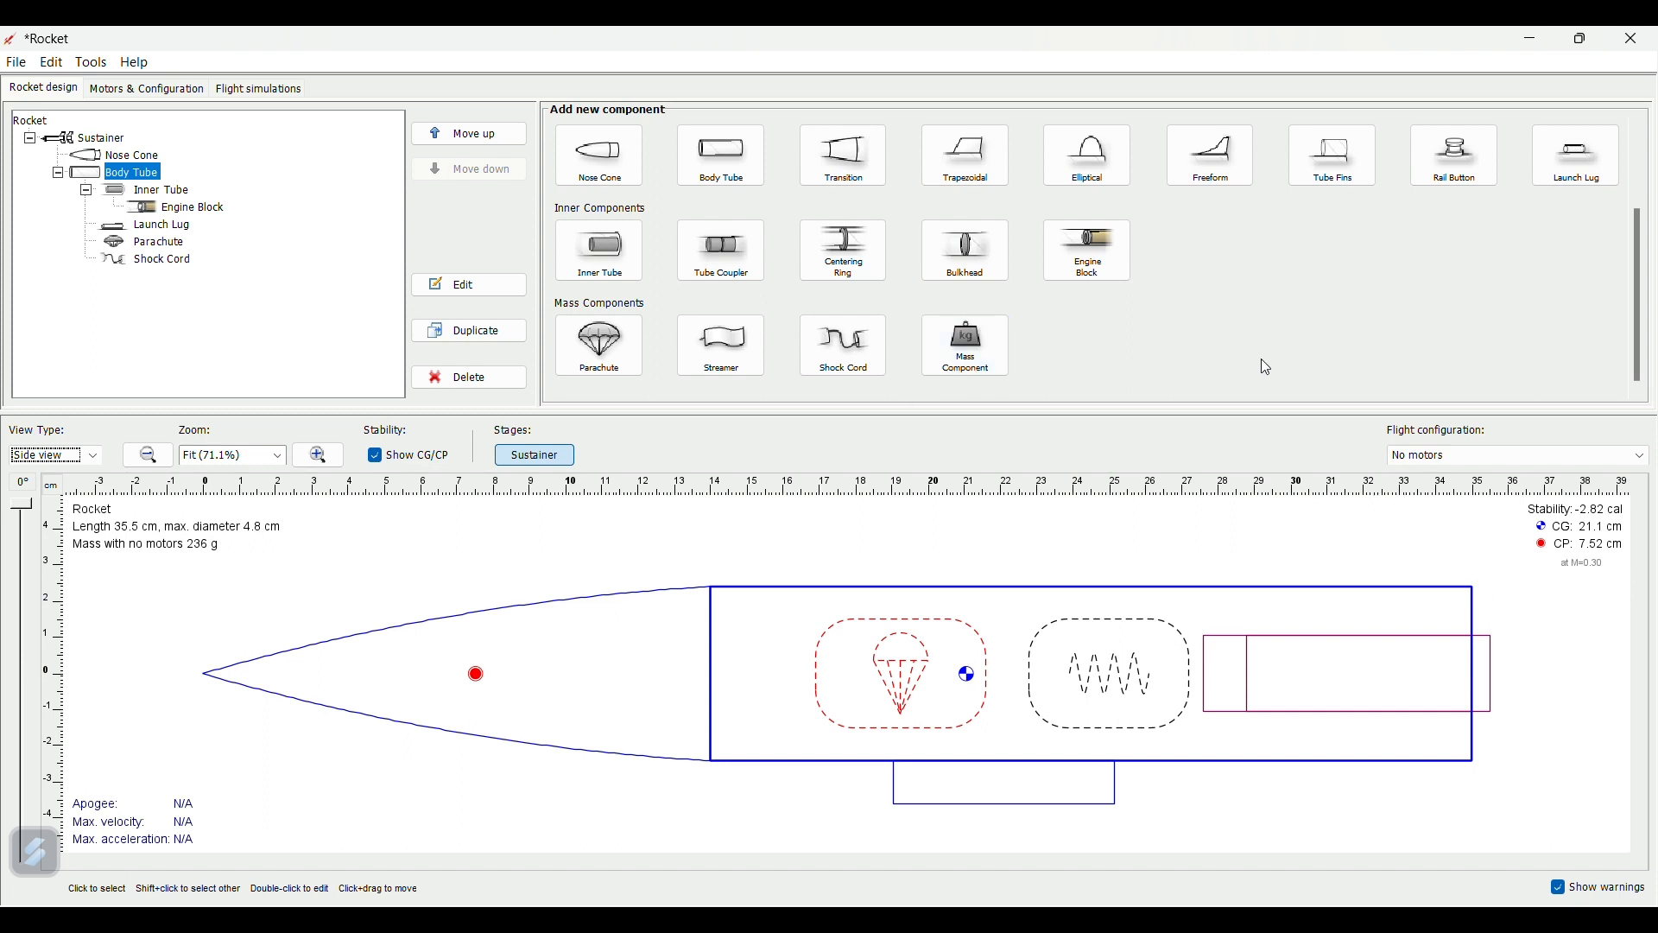
pyautogui.click(740, 154)
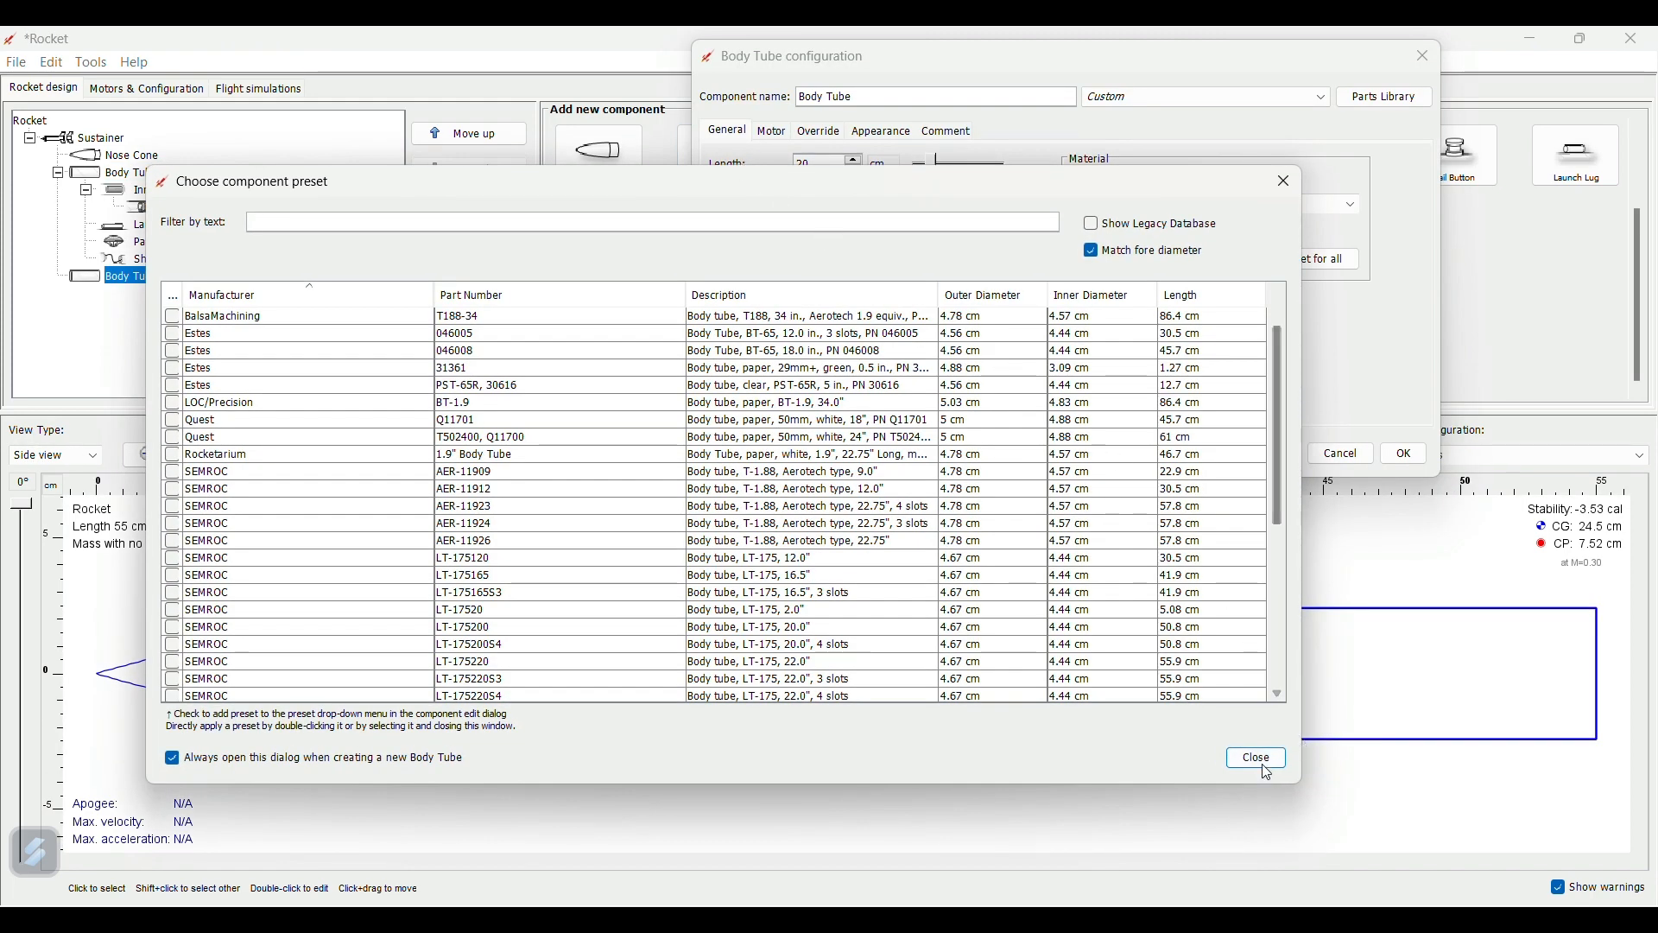
pyautogui.click(1259, 762)
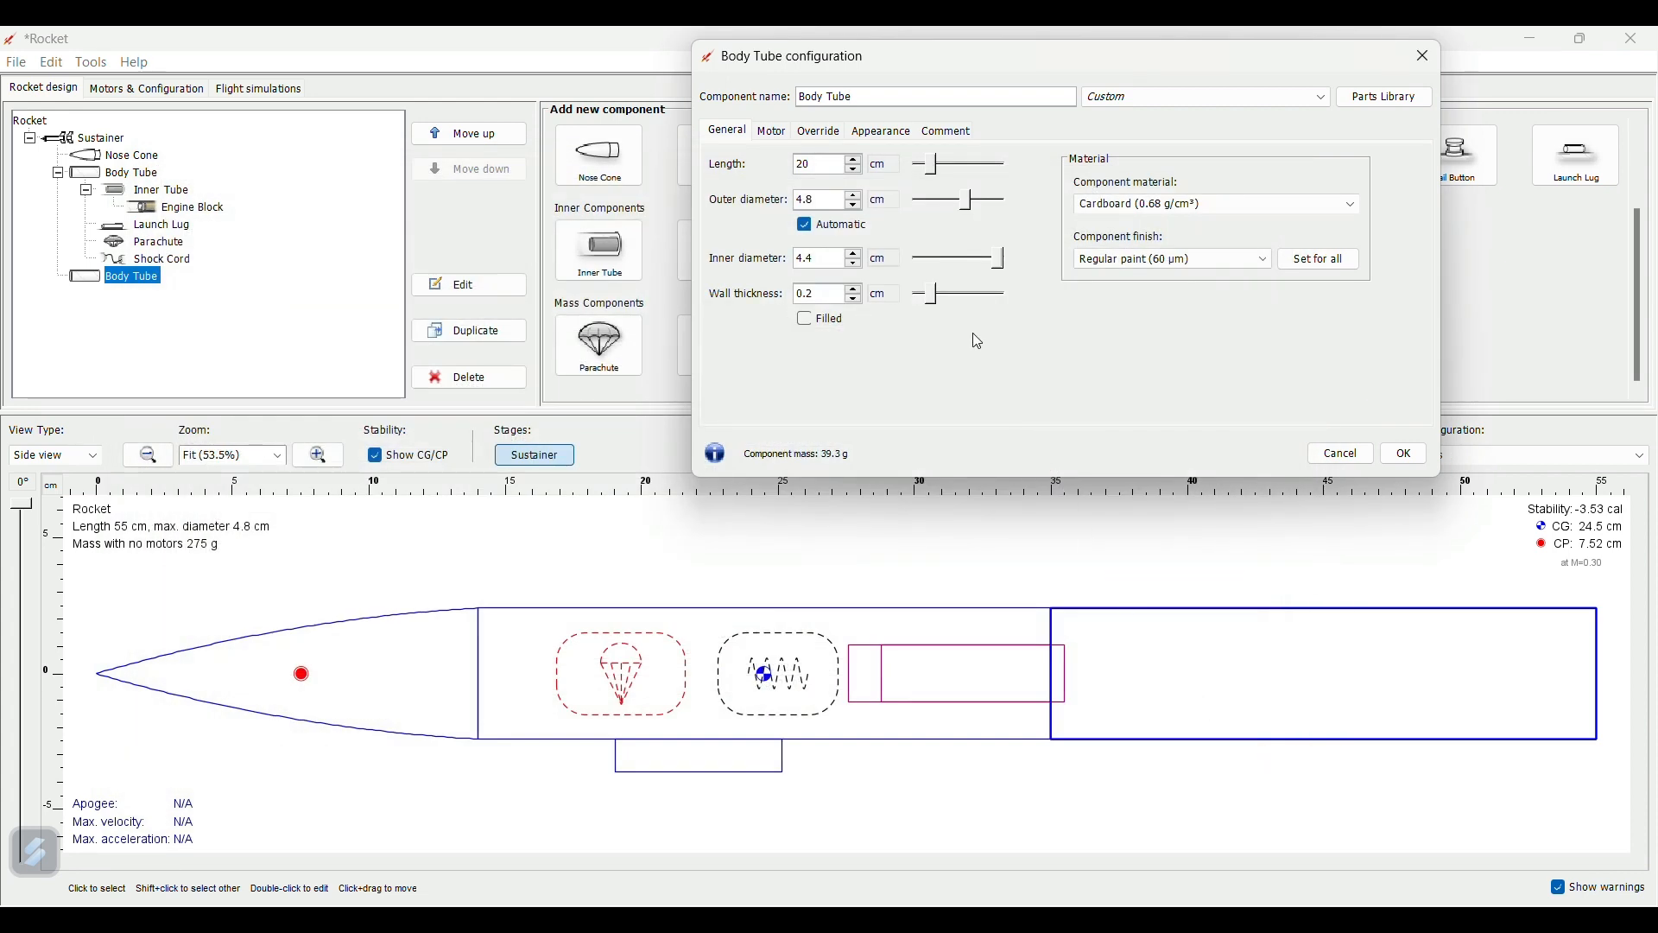
# - Try outer diameters of 4.6 cm and 5.6 cm for the rear body tube
pyautogui.moveTo(969, 207); pyautogui.dragTo(969, 204)
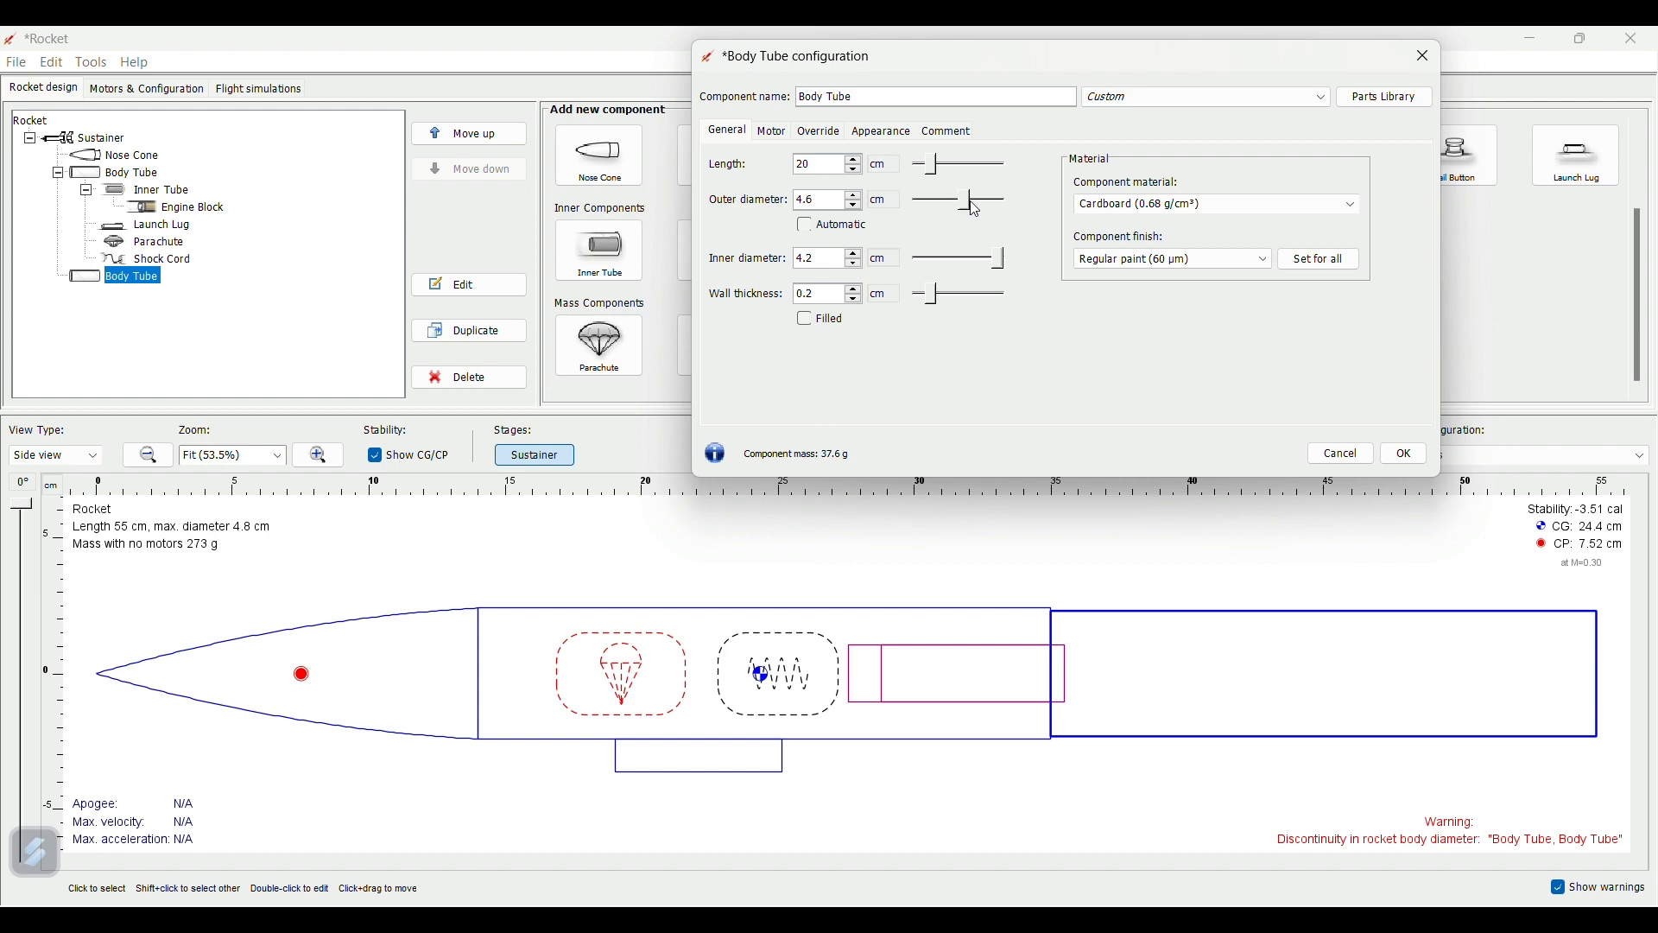
pyautogui.click(854, 194)
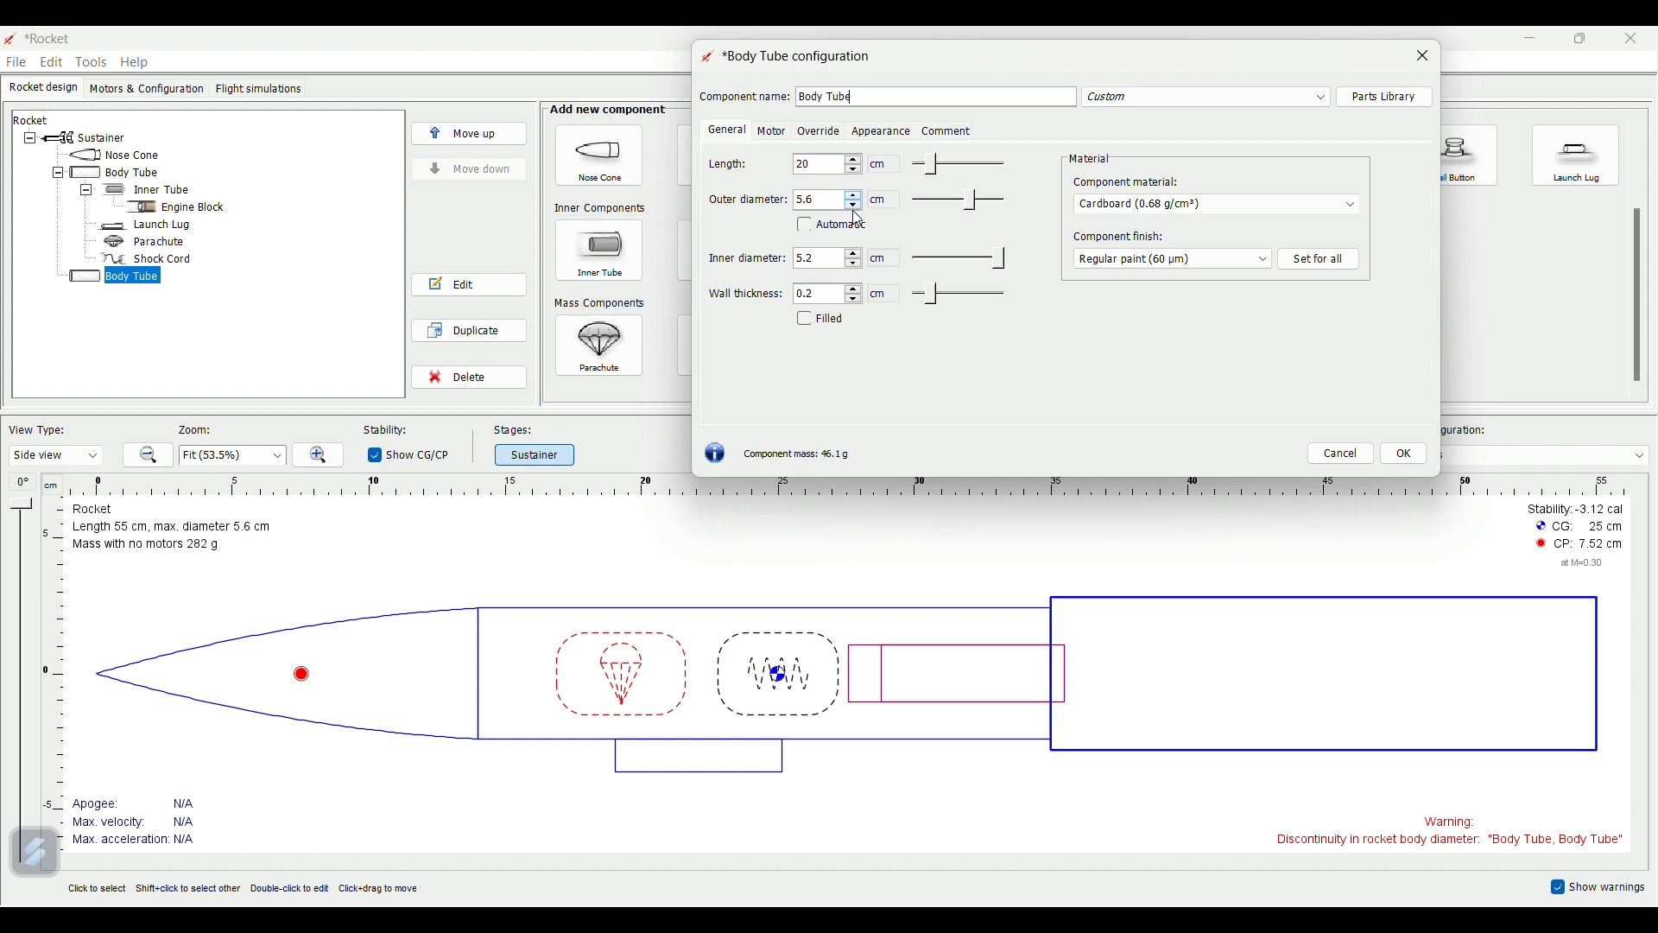
pyautogui.click(856, 207)
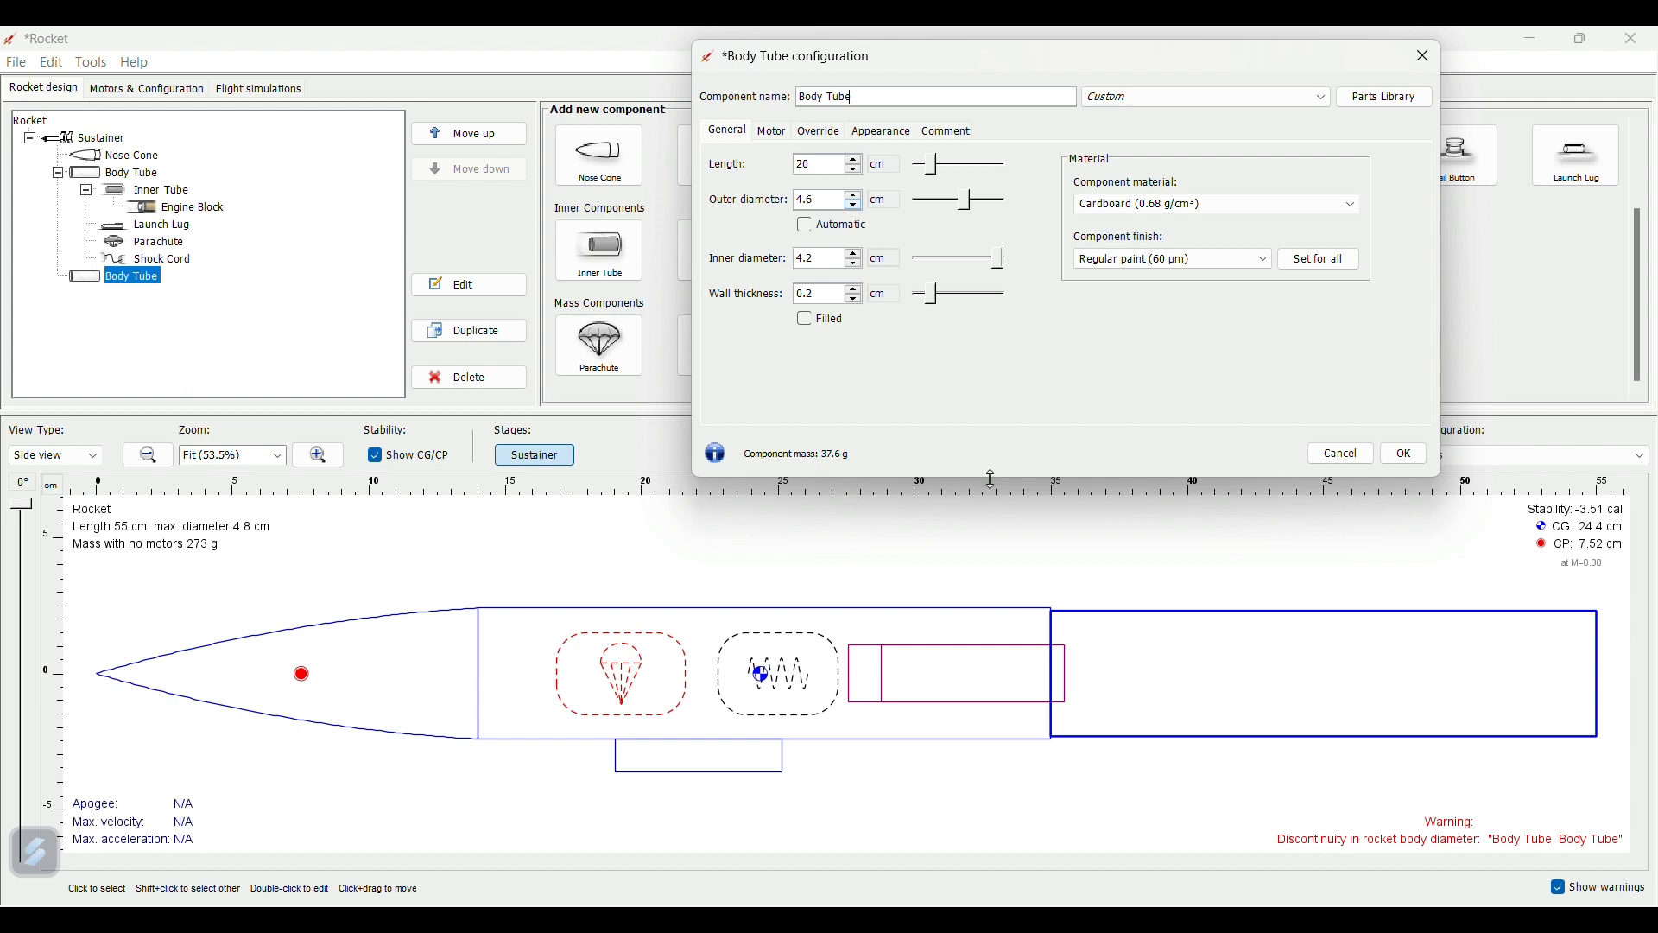
# - Set the rear body tube to a 4.8 cm outer diameter, 0.2 cm wall thickness and 26 cm length
pyautogui.moveTo(965, 202); pyautogui.dragTo(973, 214)
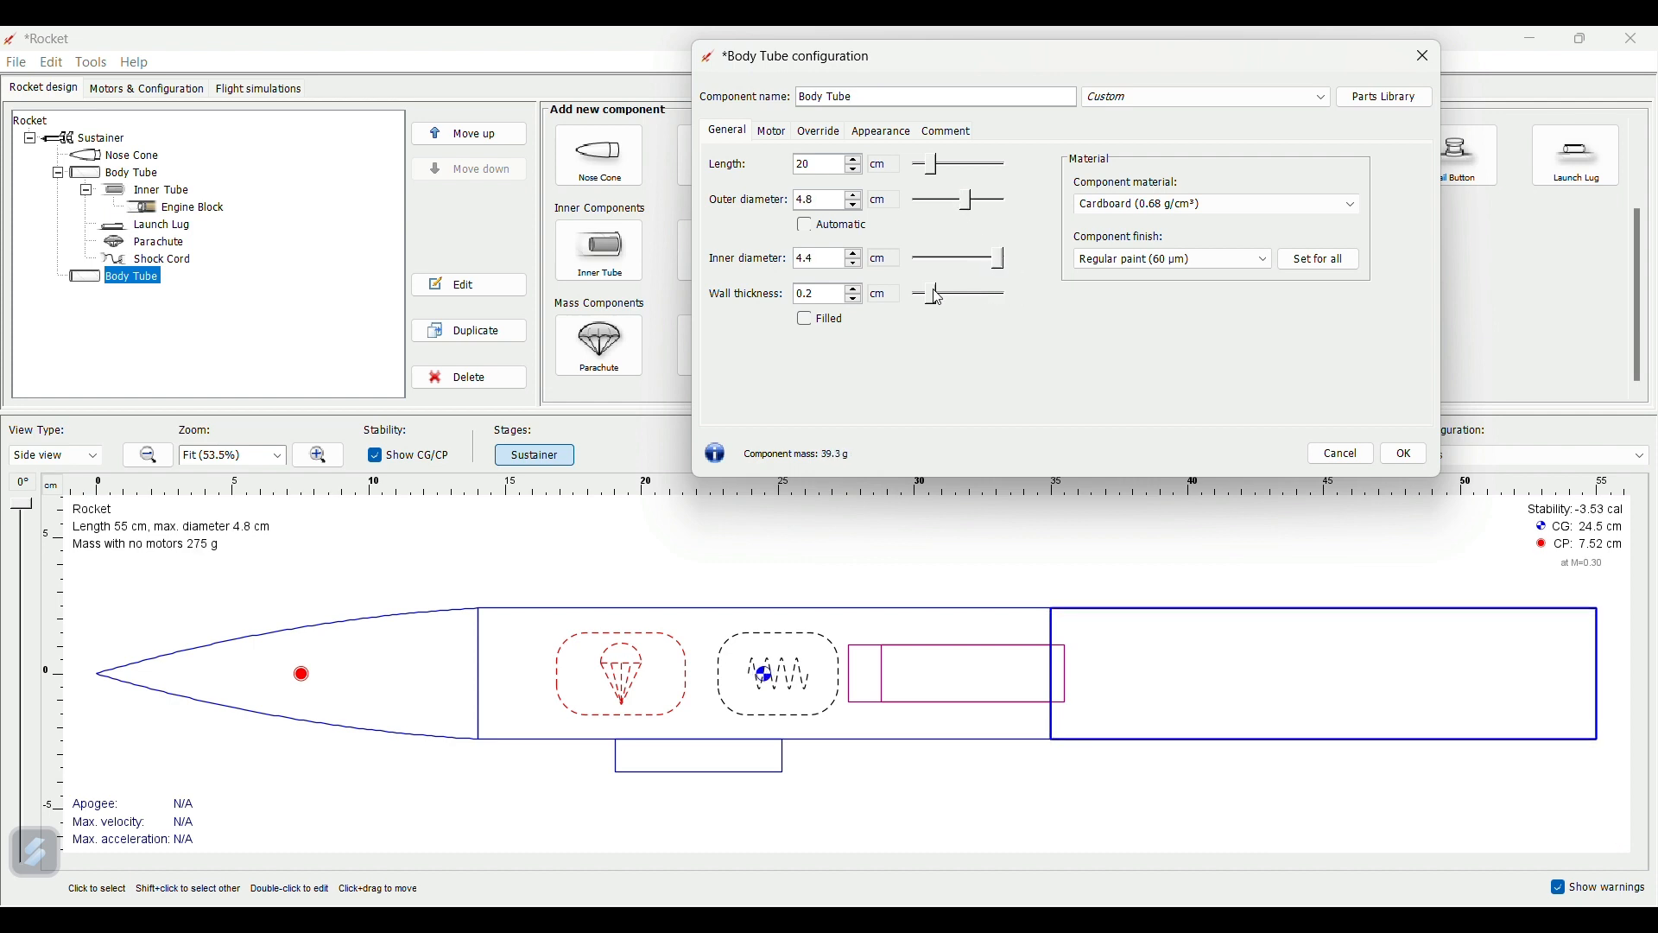
pyautogui.moveTo(933, 289); pyautogui.dragTo(936, 292)
pyautogui.moveTo(939, 173); pyautogui.dragTo(945, 175)
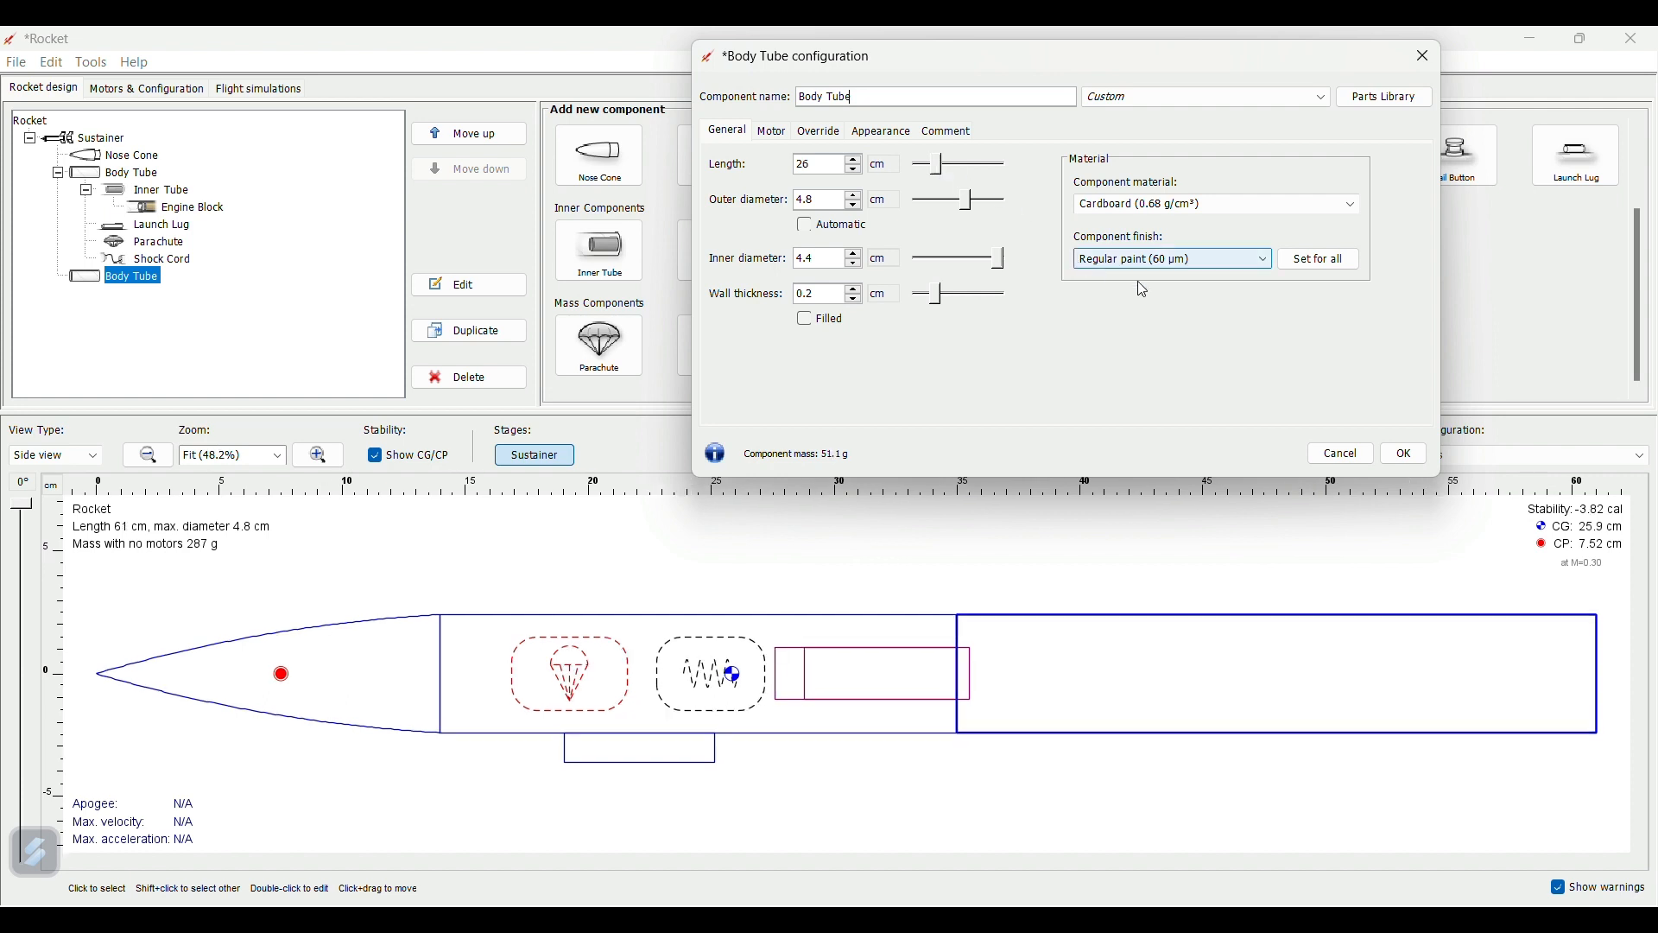
pyautogui.click(1408, 460)
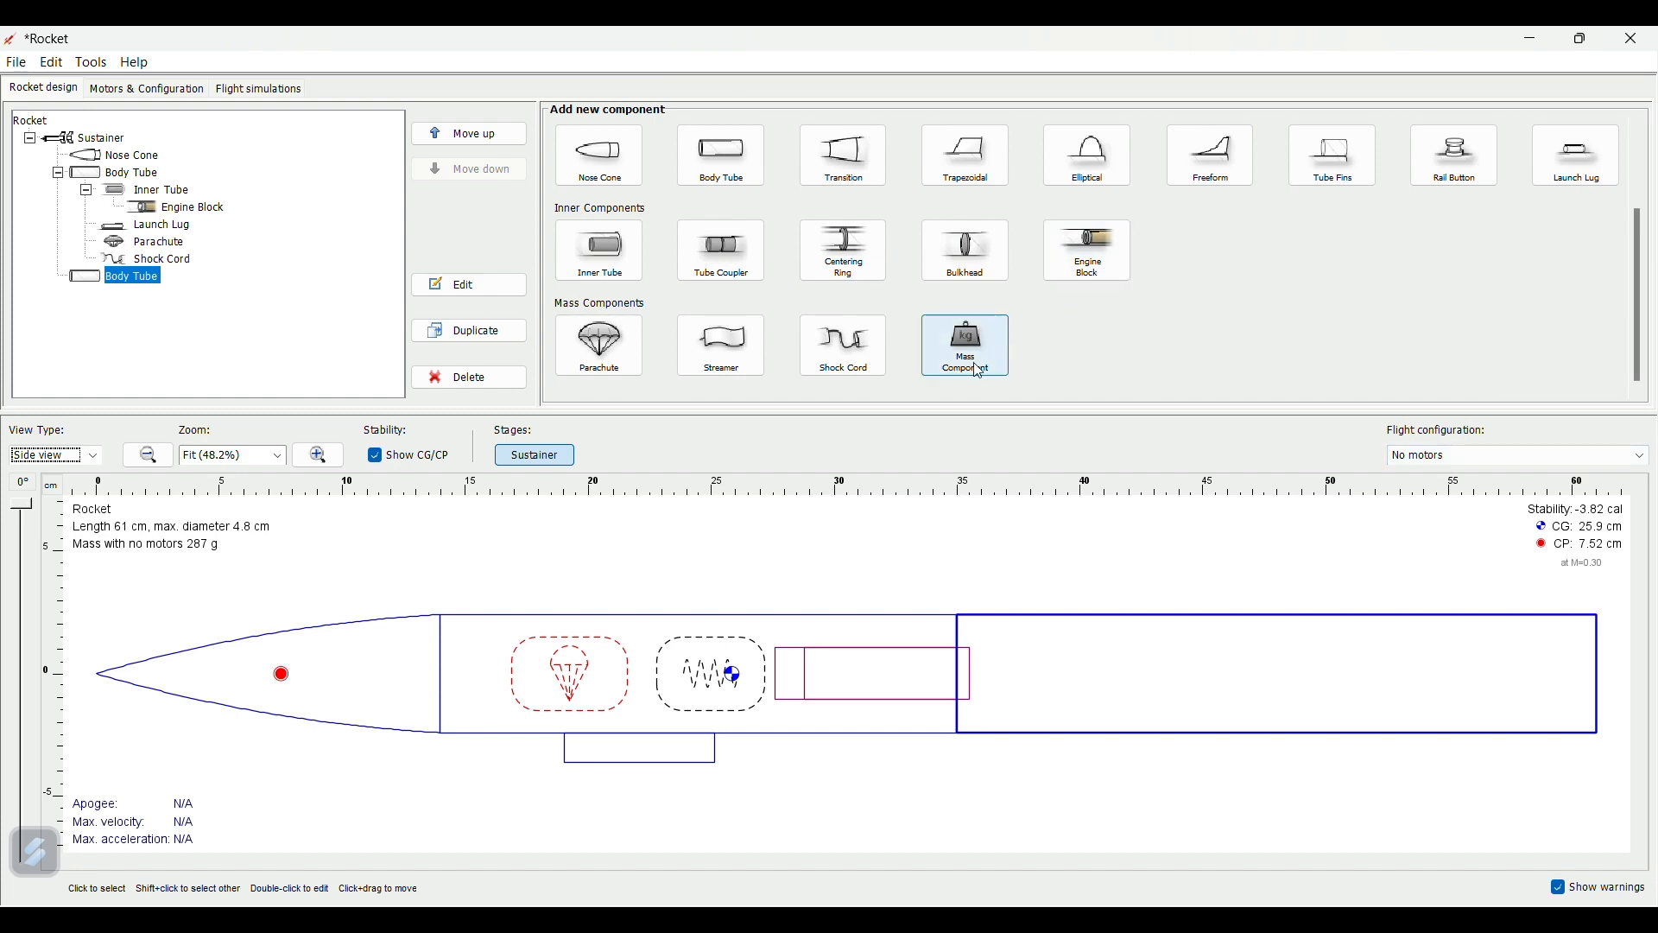
# - Add a custom inner tube at the rear body tube's bottom with 3.3 cm outer diameter, 0.1 cm wall thickness and 9.5 cm length
pyautogui.click(579, 244)
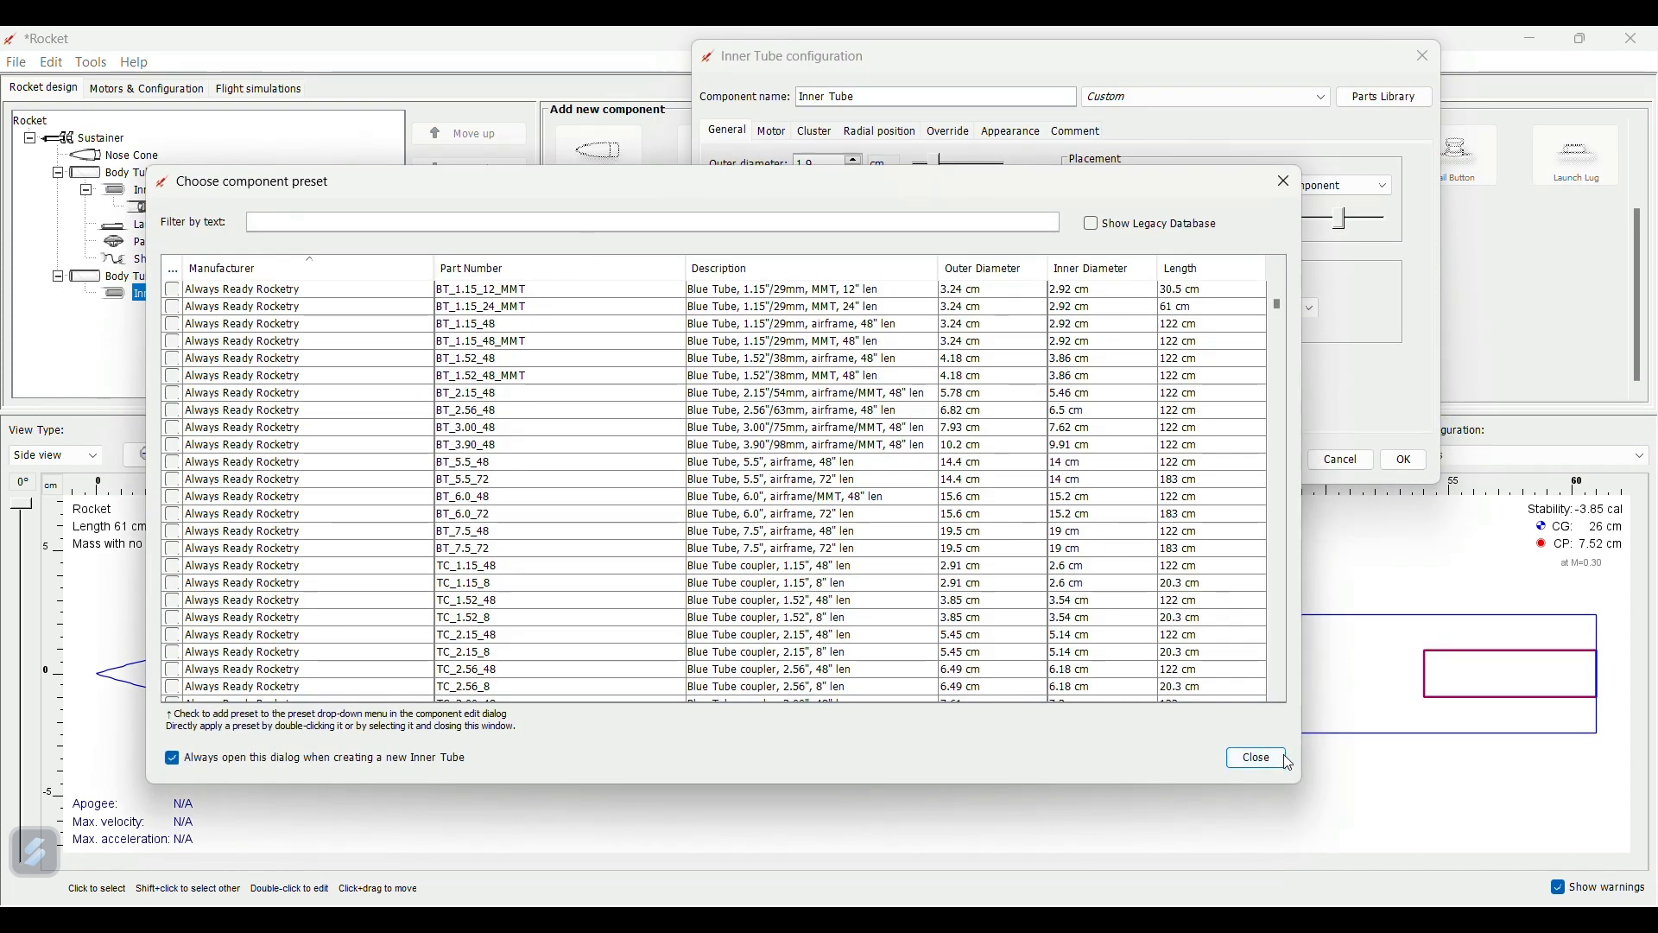
pyautogui.click(1257, 759)
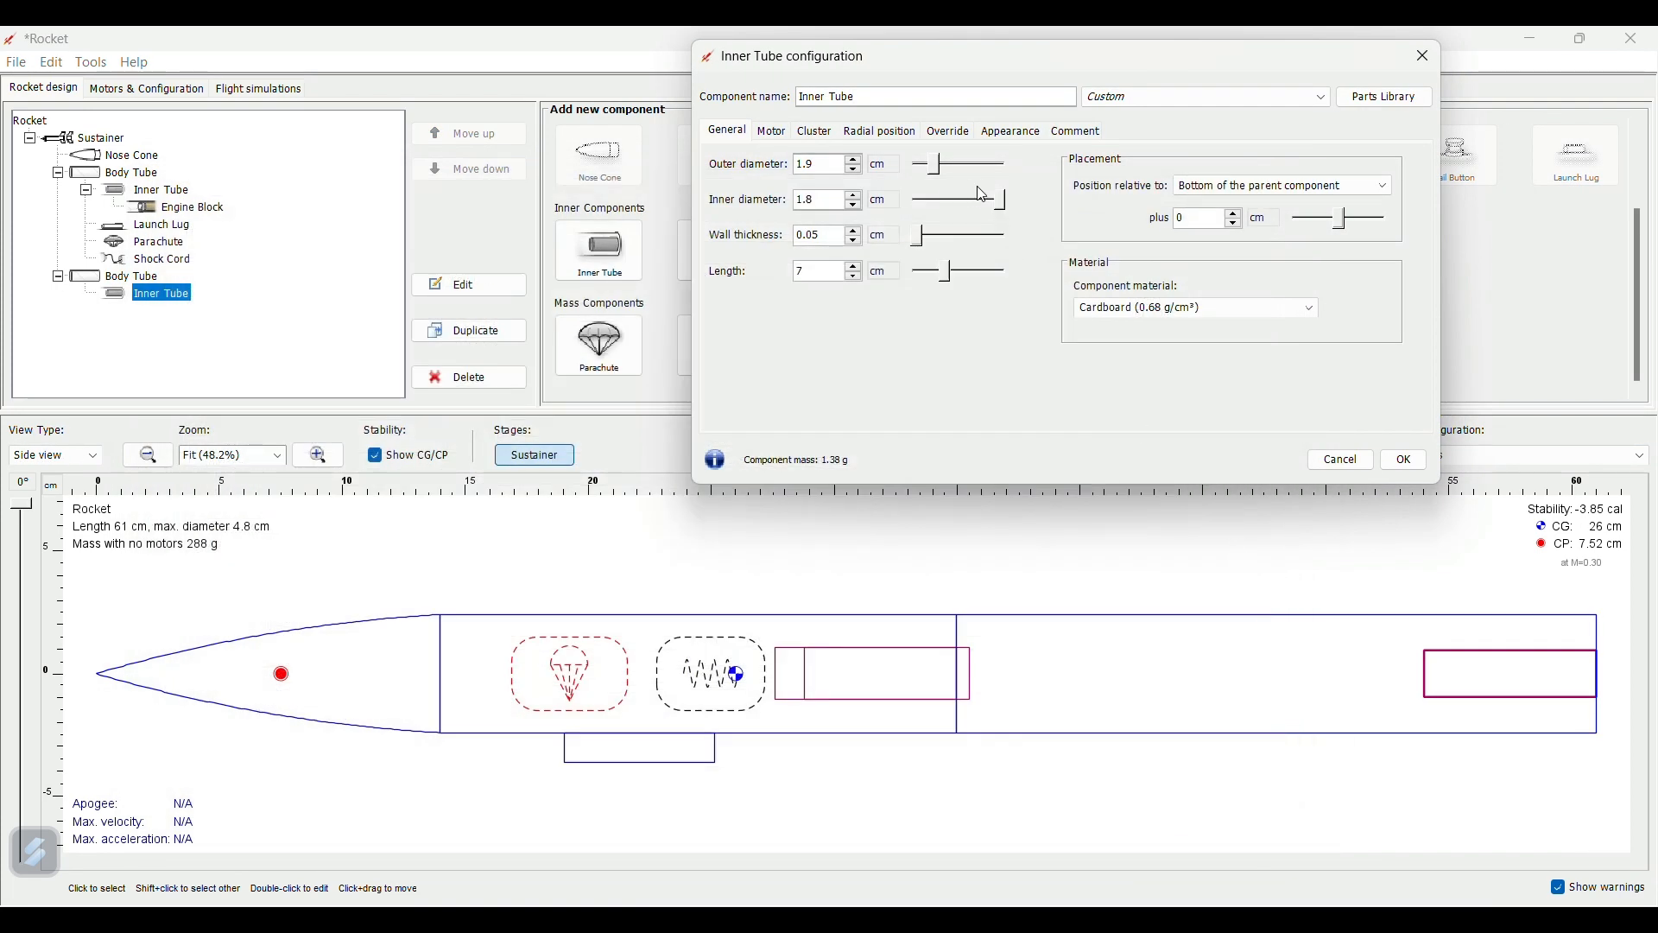
pyautogui.moveTo(935, 165); pyautogui.dragTo(961, 191)
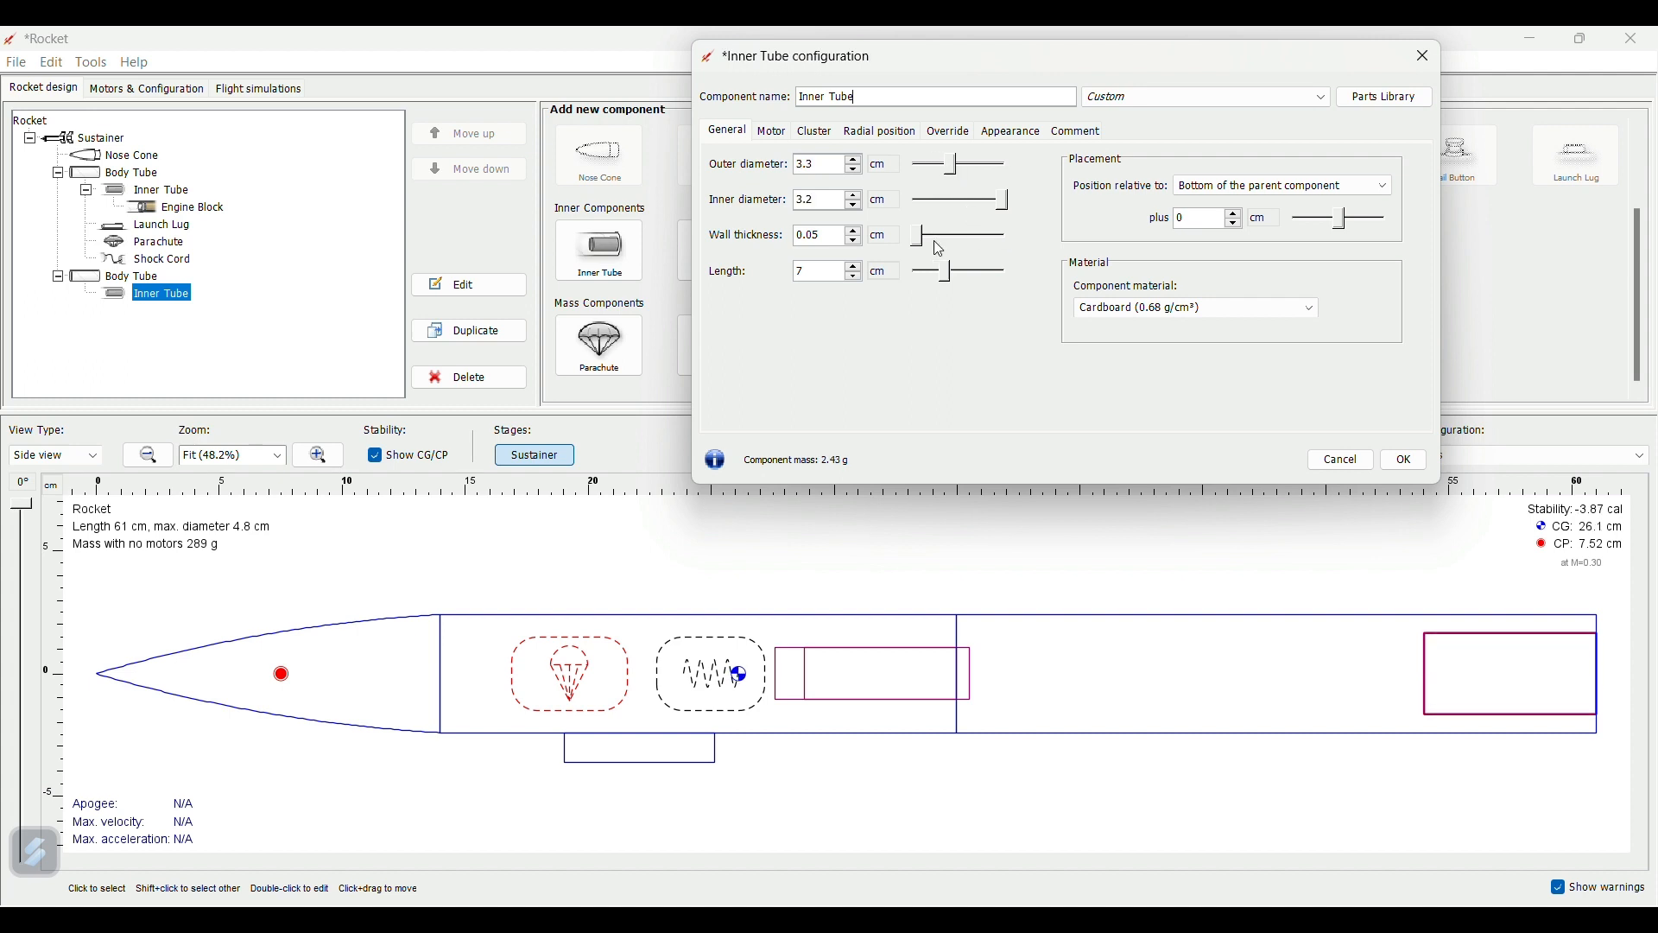
pyautogui.moveTo(923, 245); pyautogui.dragTo(964, 282)
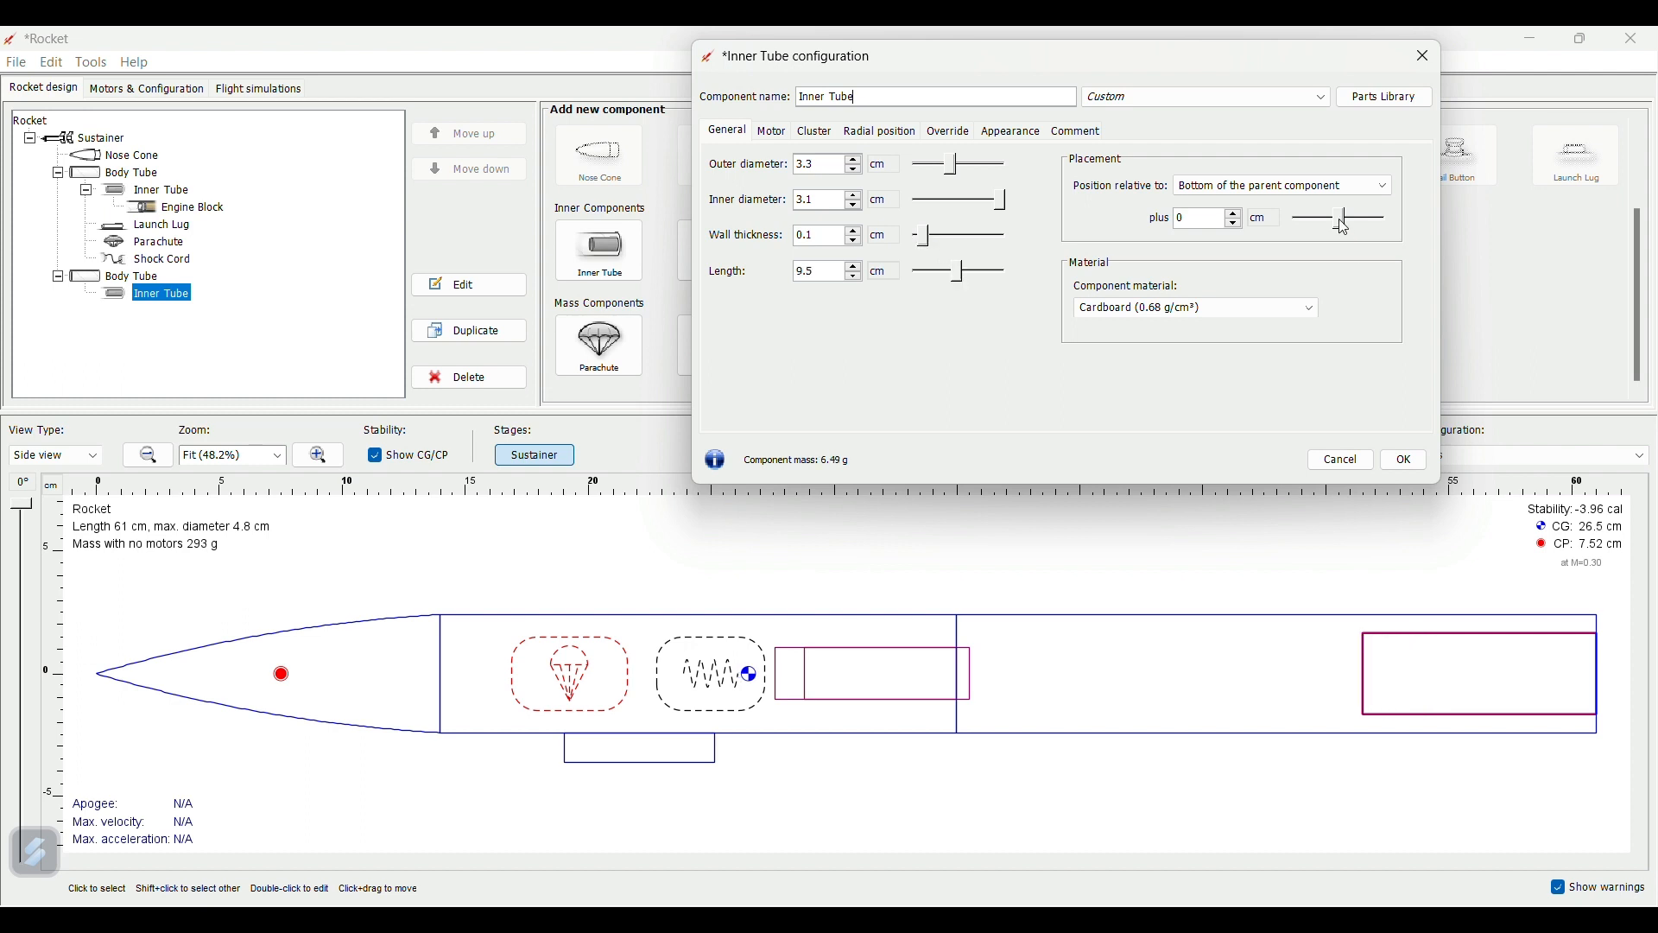
pyautogui.moveTo(1345, 228); pyautogui.dragTo(1344, 230)
pyautogui.click(1405, 460)
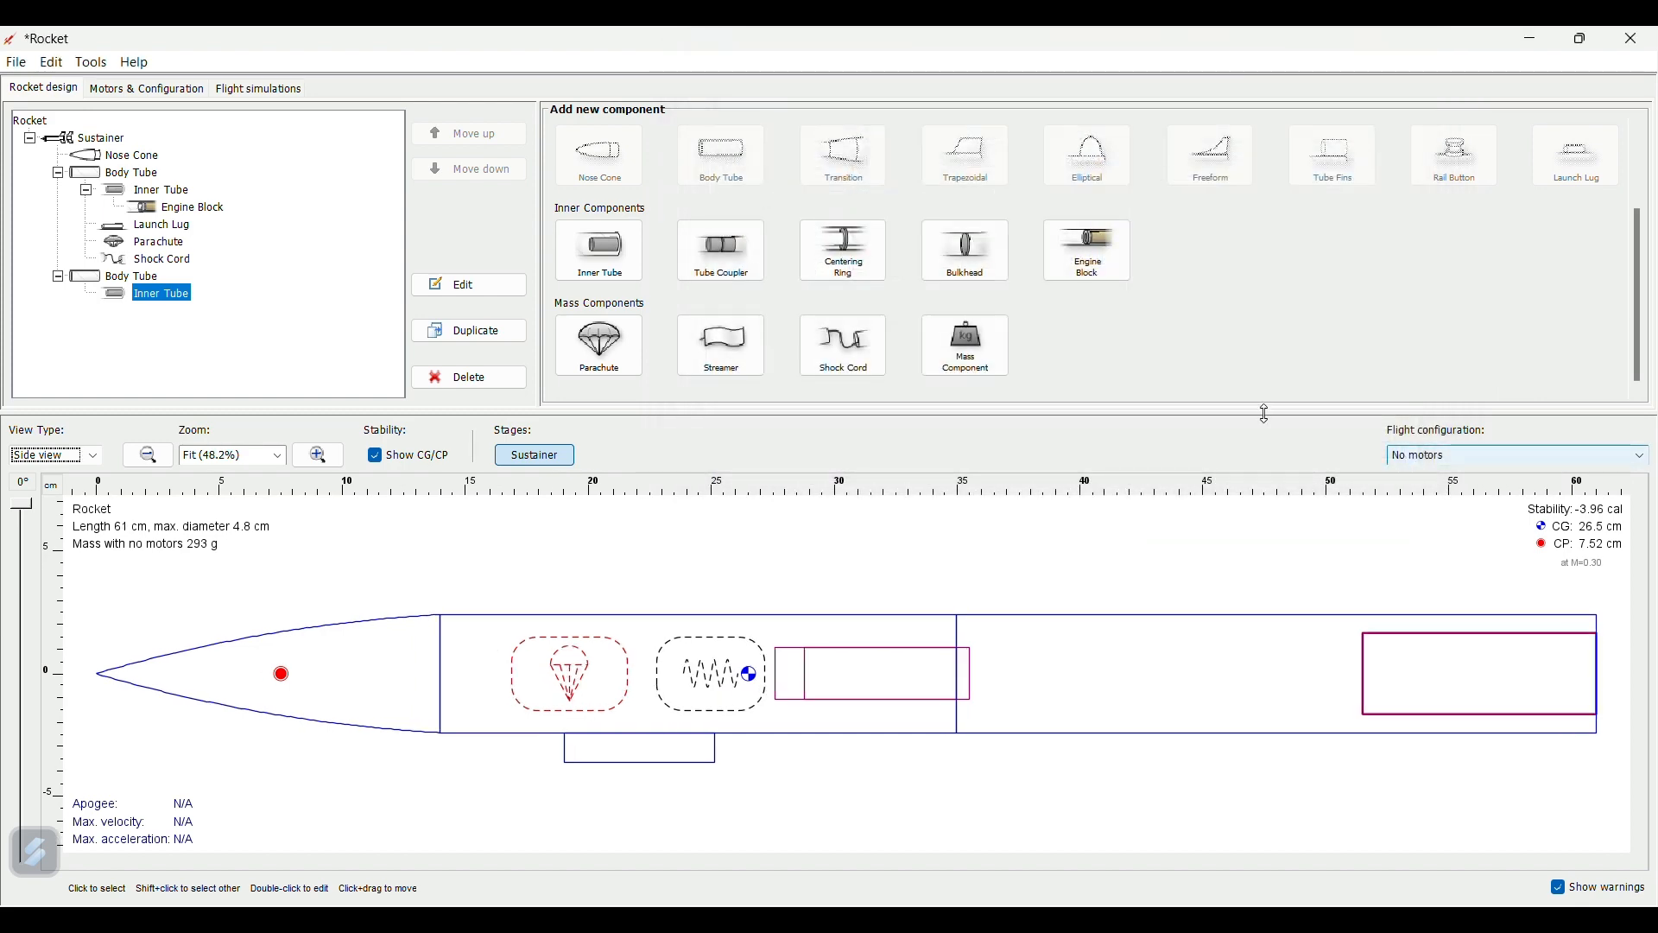
# - Add a custom engine block in the rear inner tube: 3.3 cm outer diameter, 0.2 cm wall thickness, 11 cm length, offset 1.5 cm from the bottom
pyautogui.click(1067, 262)
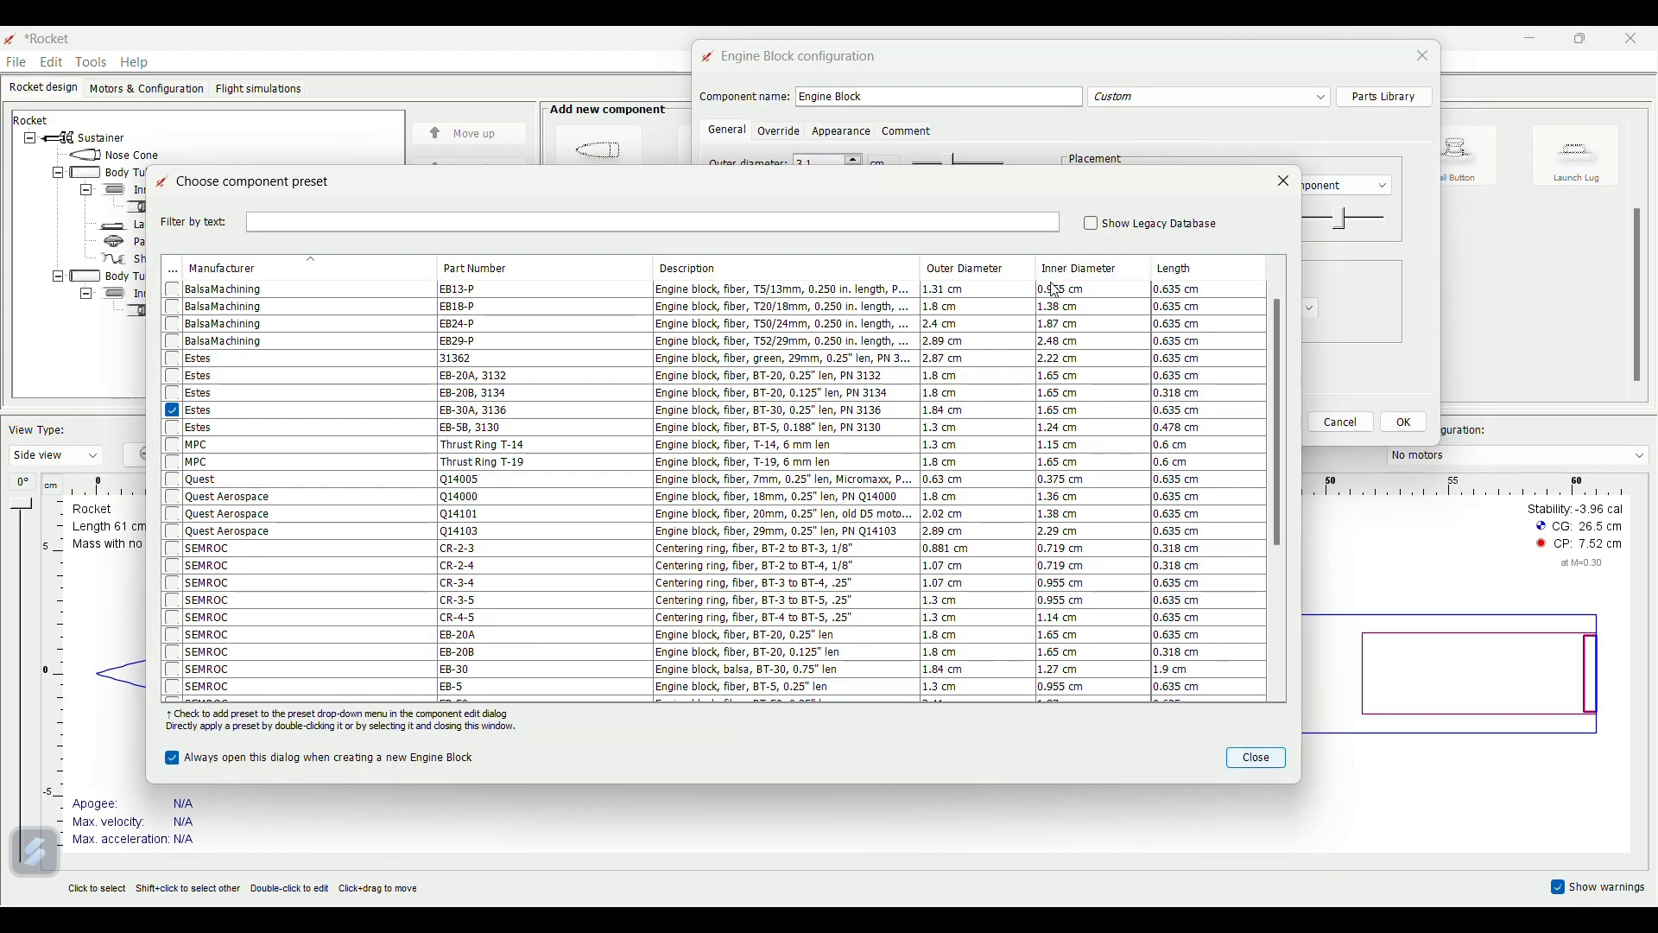
pyautogui.click(1259, 759)
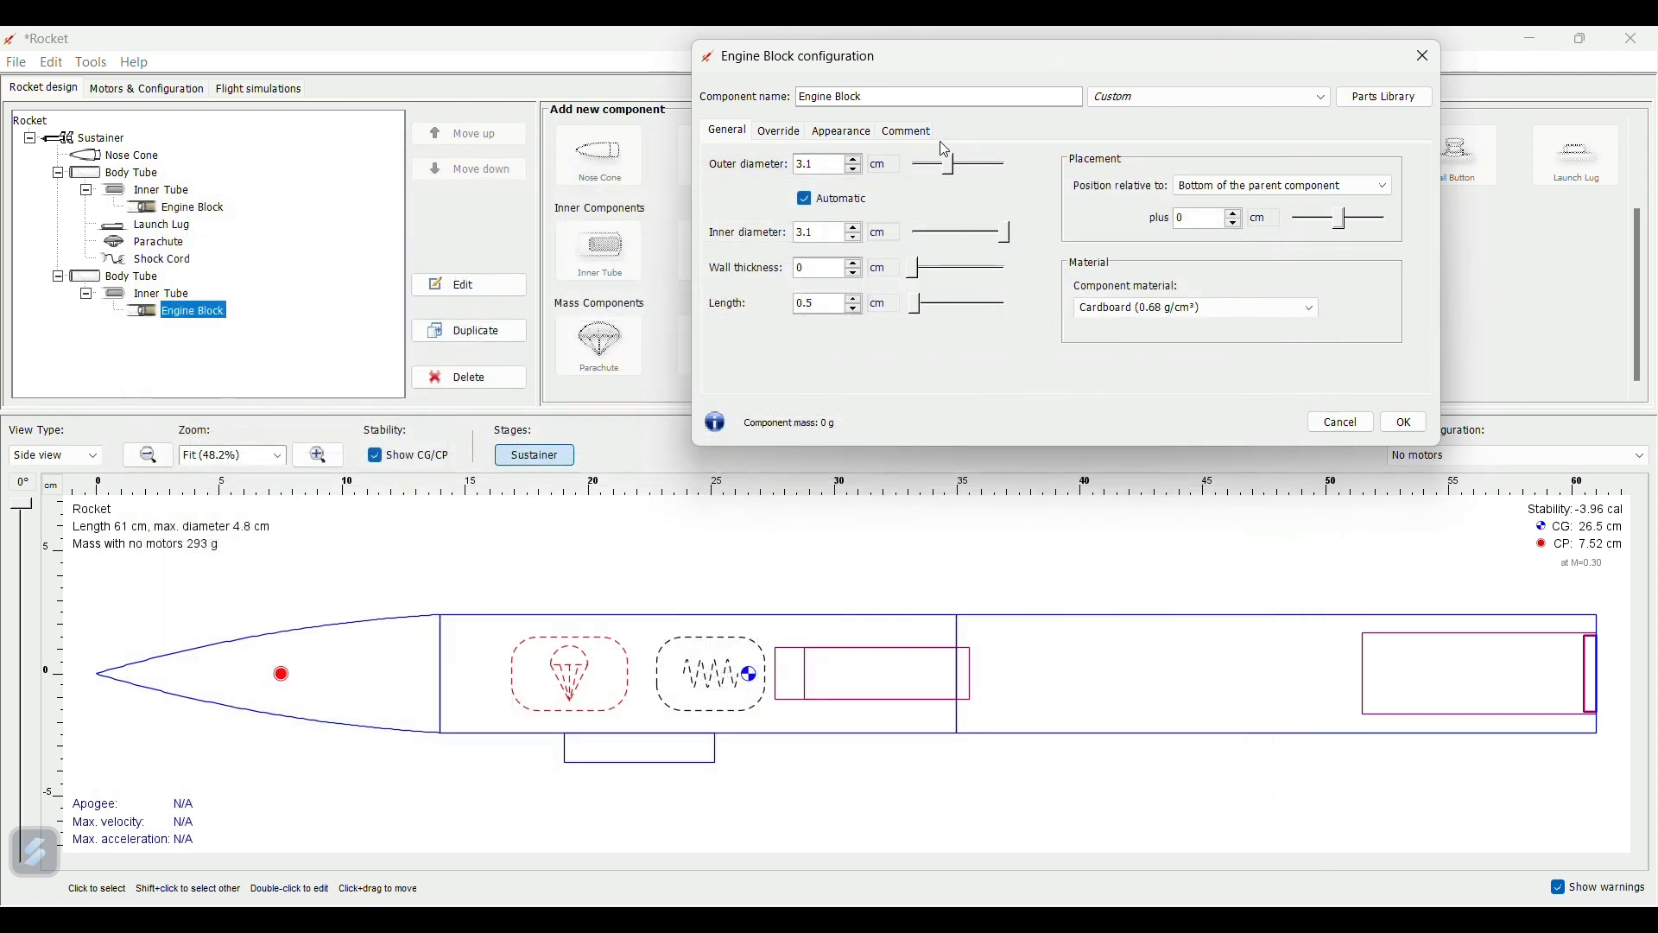
pyautogui.moveTo(950, 164); pyautogui.dragTo(960, 169)
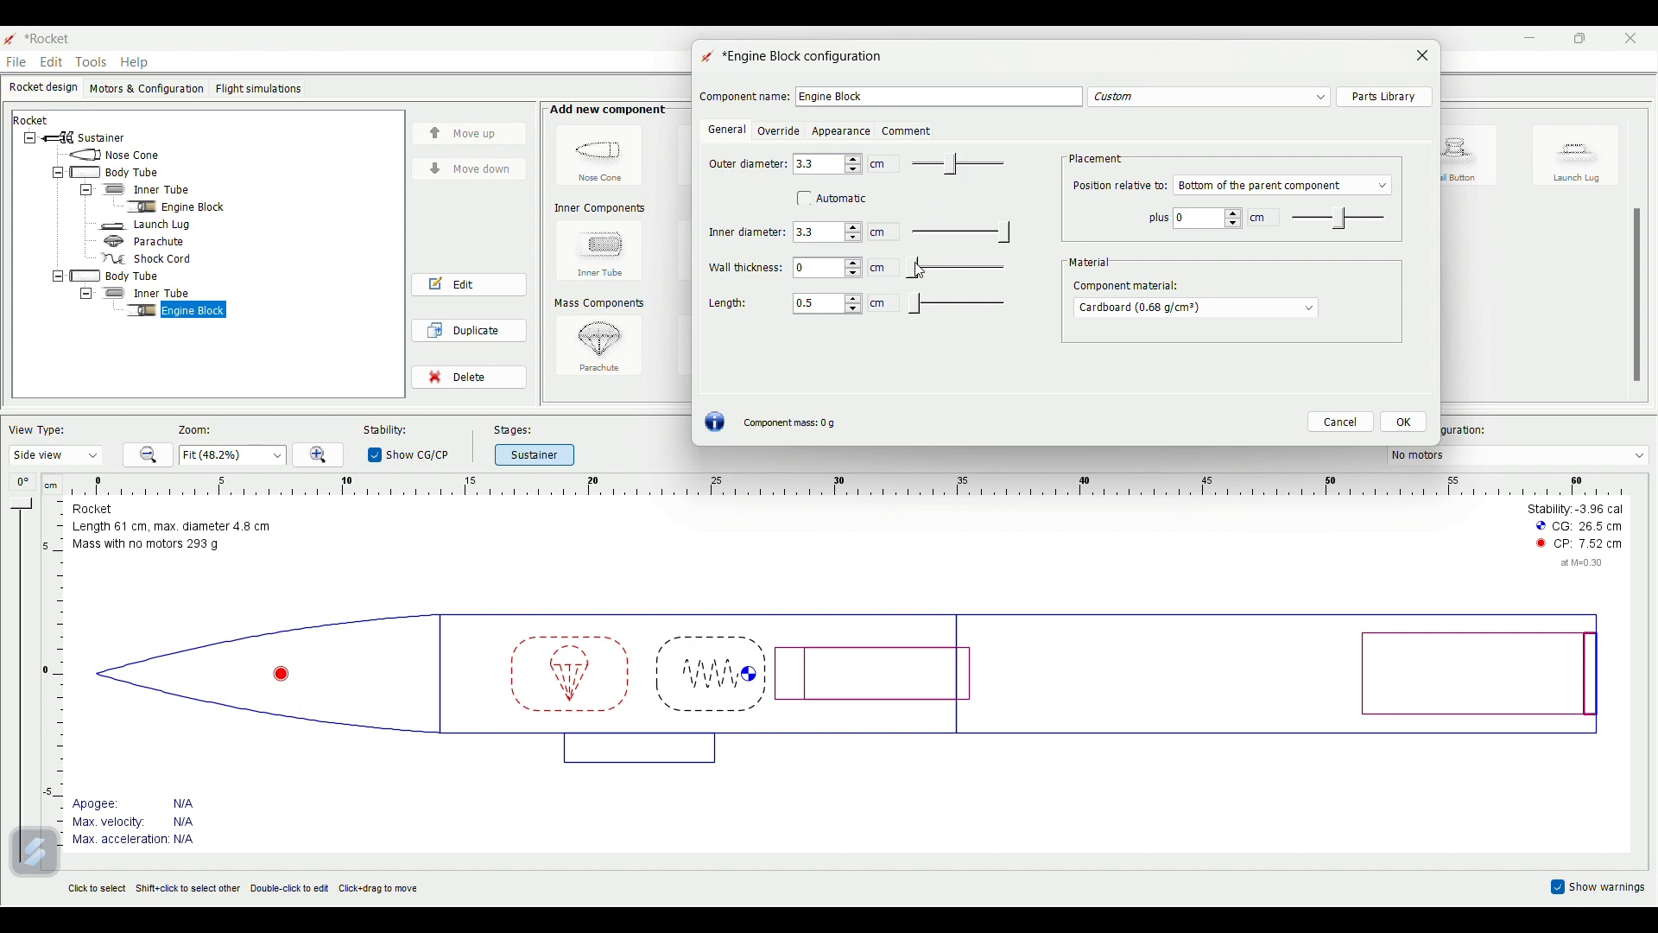
pyautogui.moveTo(924, 271)
pyautogui.mouseDown()
pyautogui.moveTo(923, 312)
pyautogui.moveTo(965, 317)
pyautogui.mouseUp()
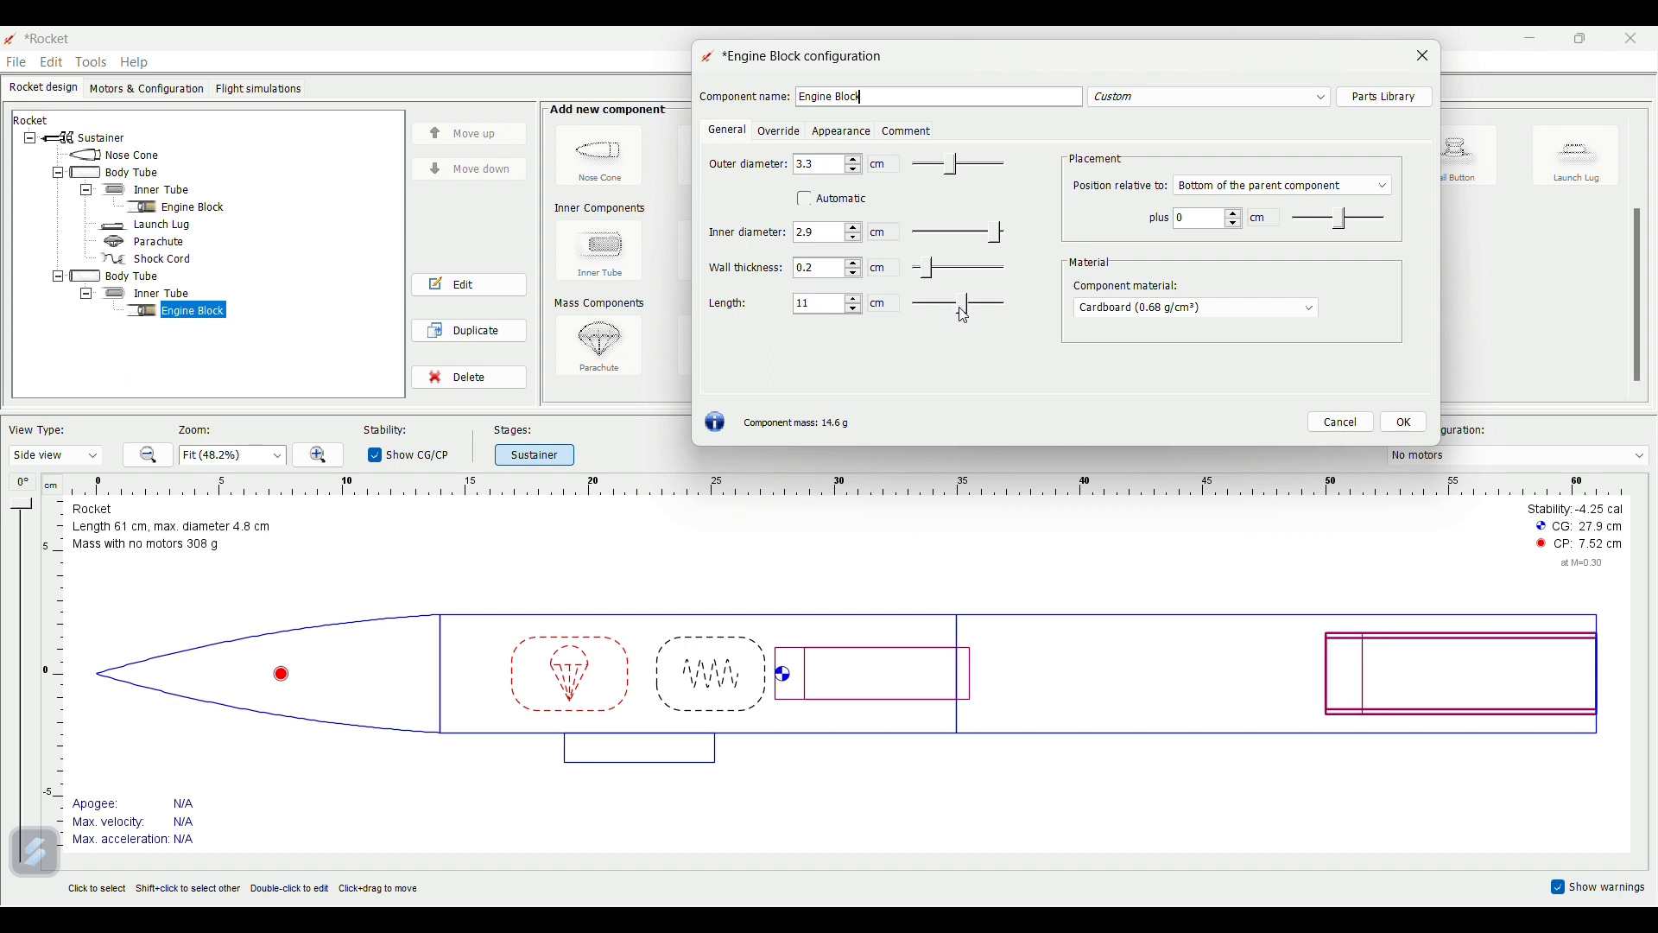
pyautogui.moveTo(1349, 228); pyautogui.dragTo(1356, 228)
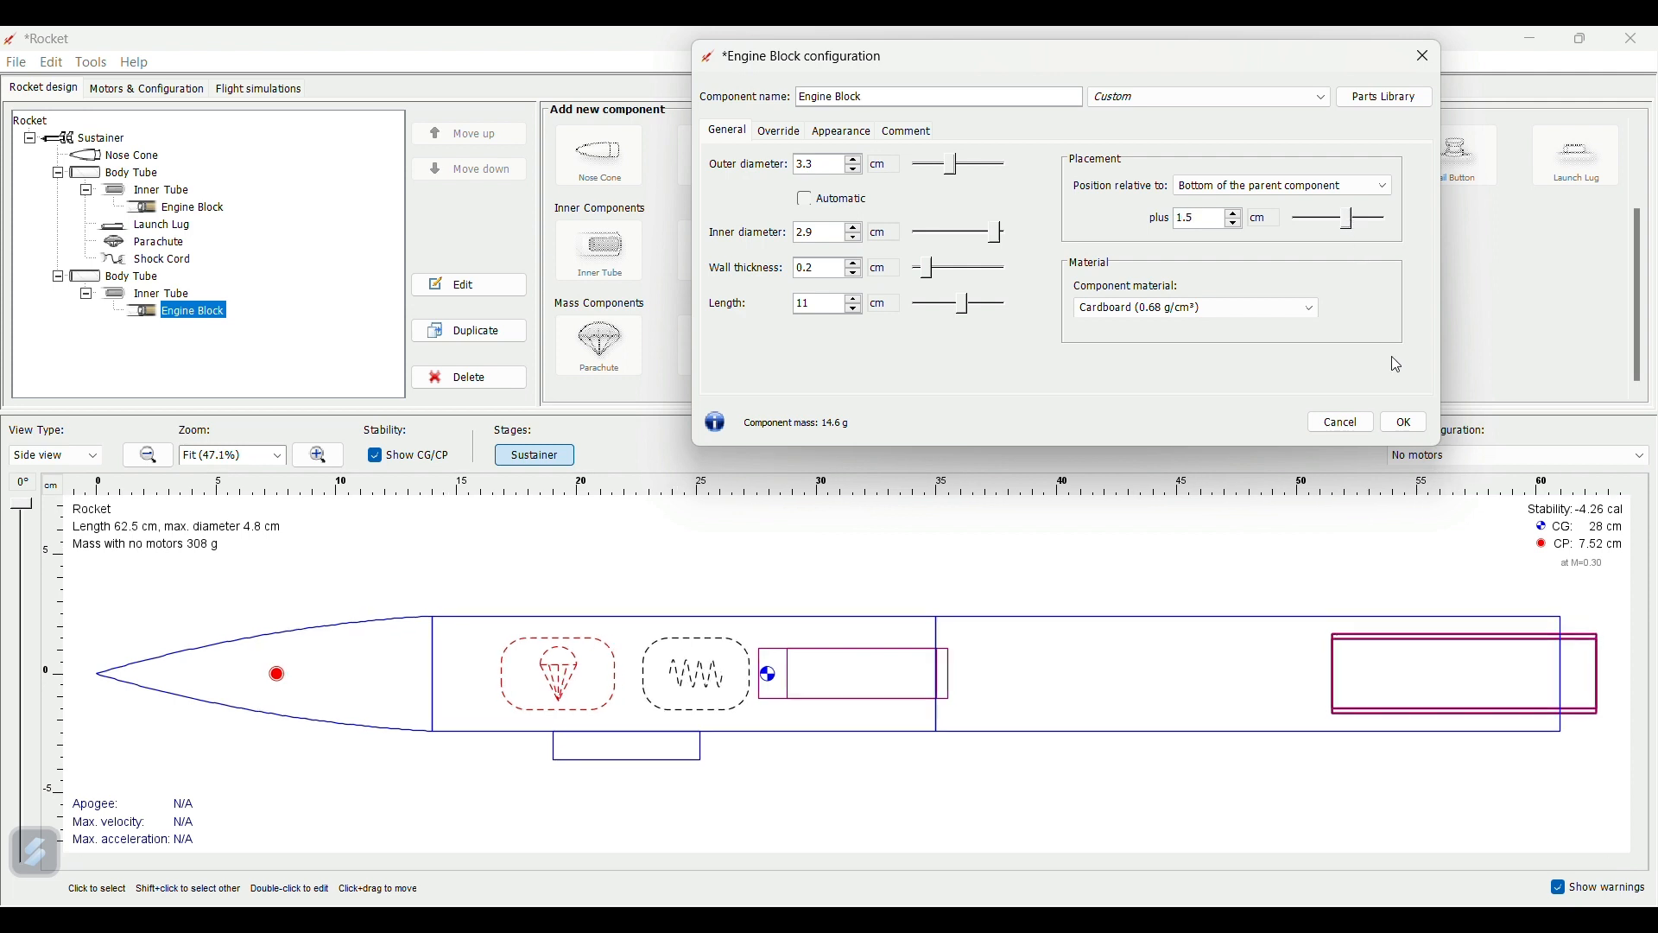
pyautogui.click(1403, 422)
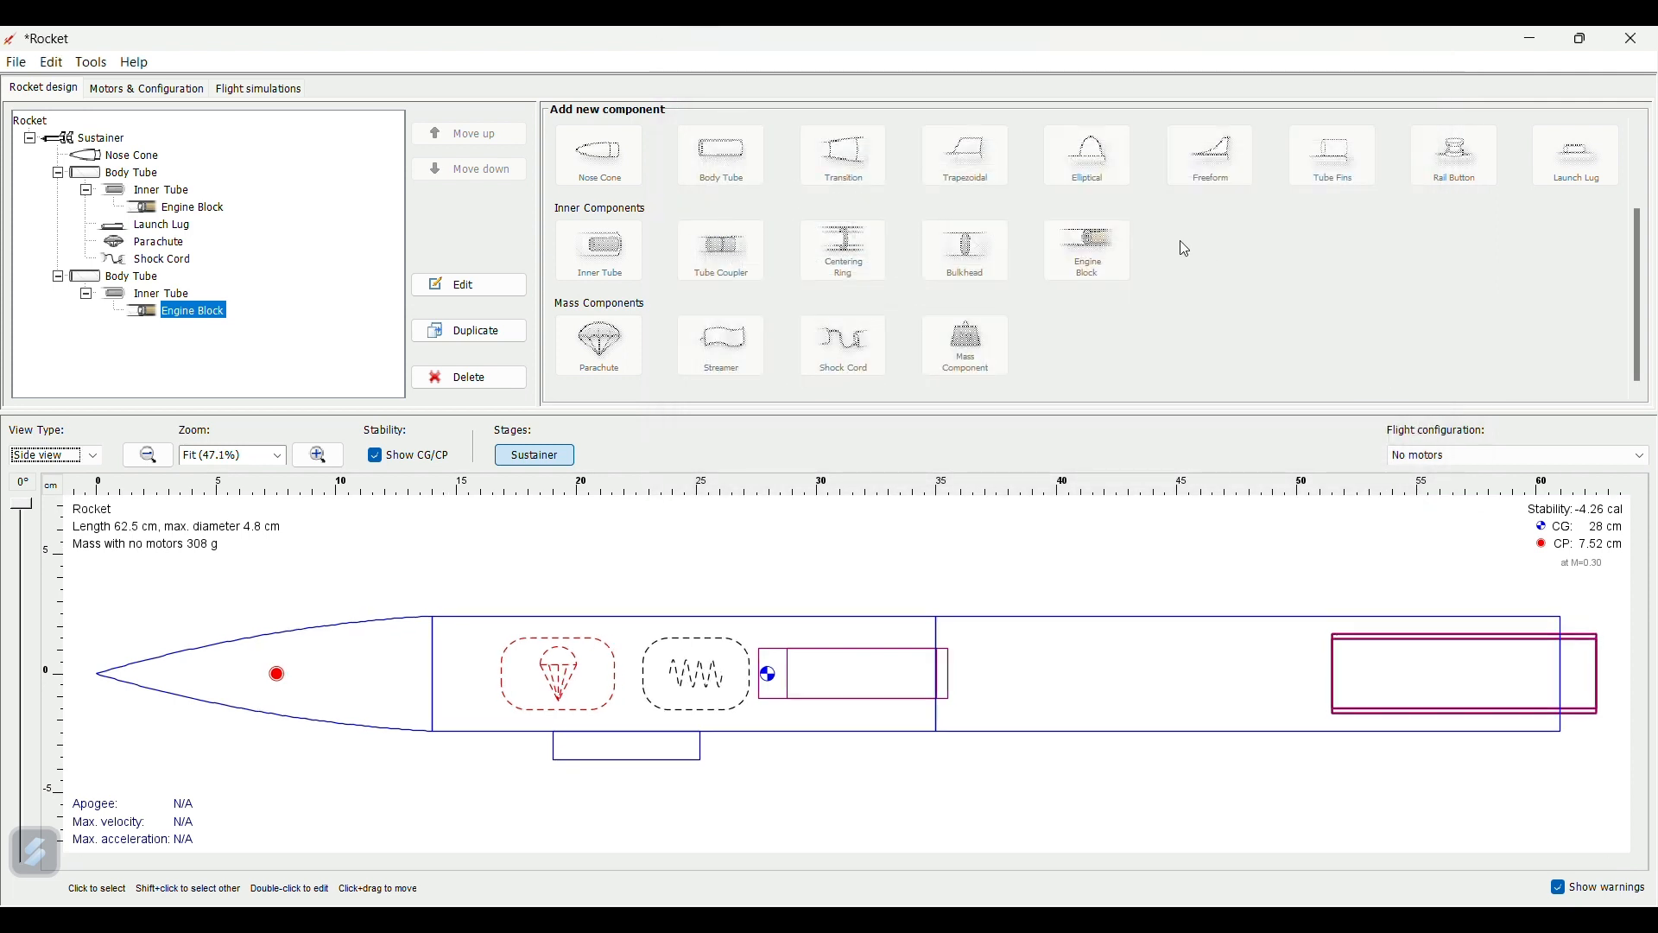
# - Add a custom launch lug to the rear body tube: 6.6 cm long, 1.2 cm outer diameter, 0.3 cm thick, offset -2.4 cm from the middle
pyautogui.click(1072, 706)
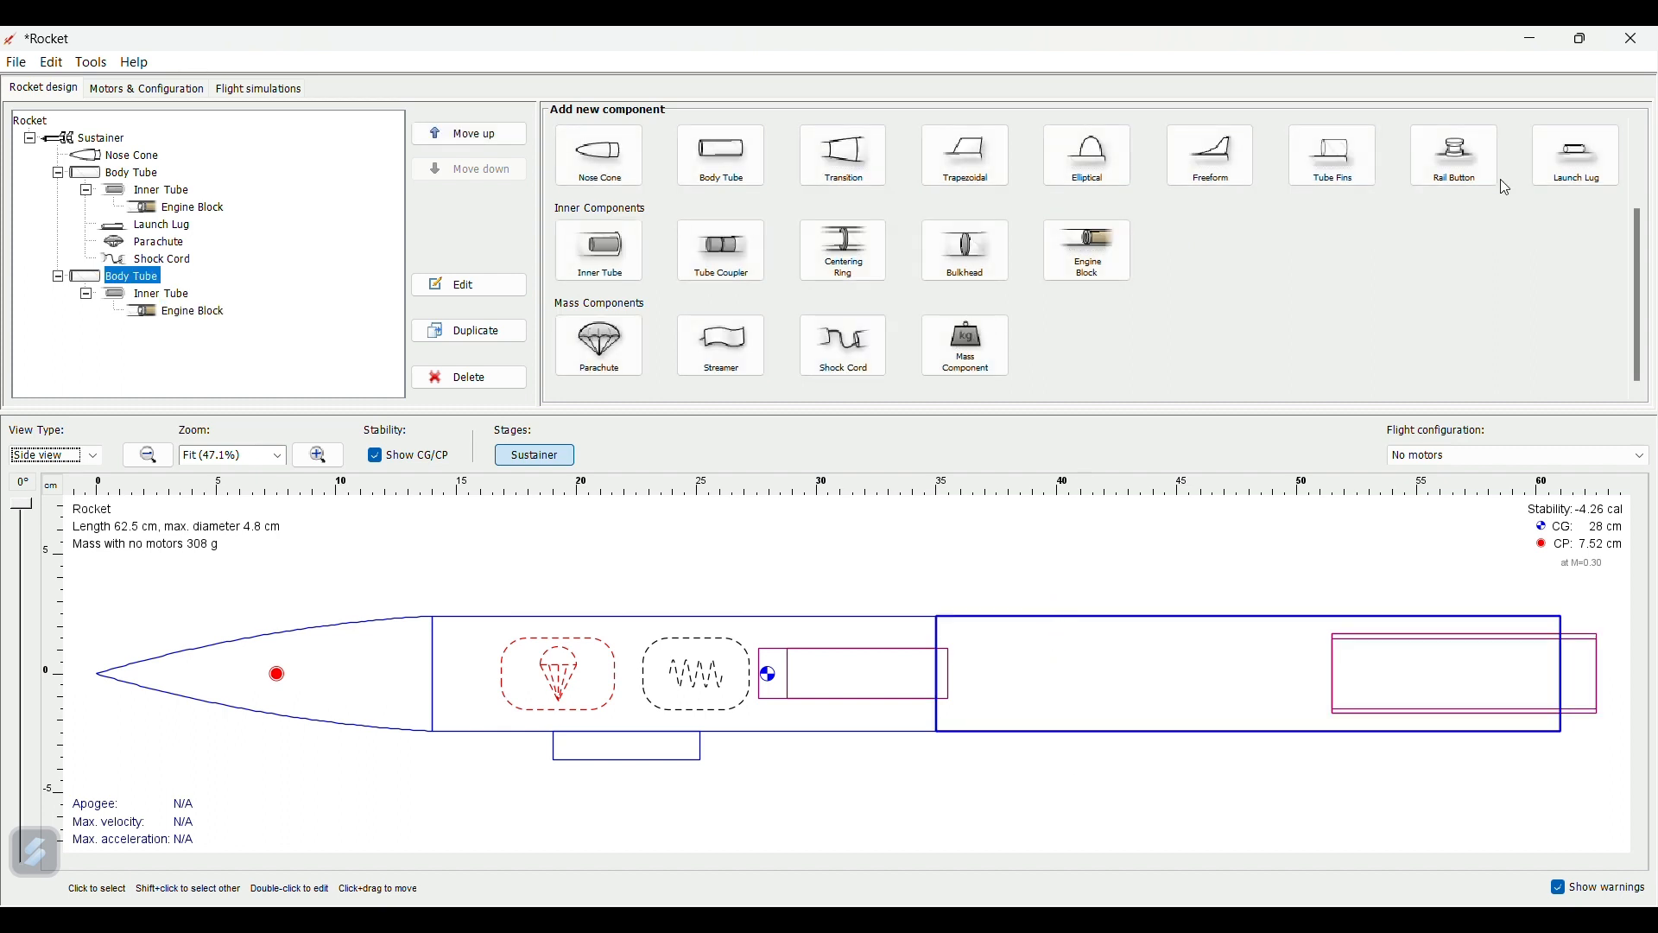
pyautogui.click(1578, 156)
pyautogui.click(1263, 759)
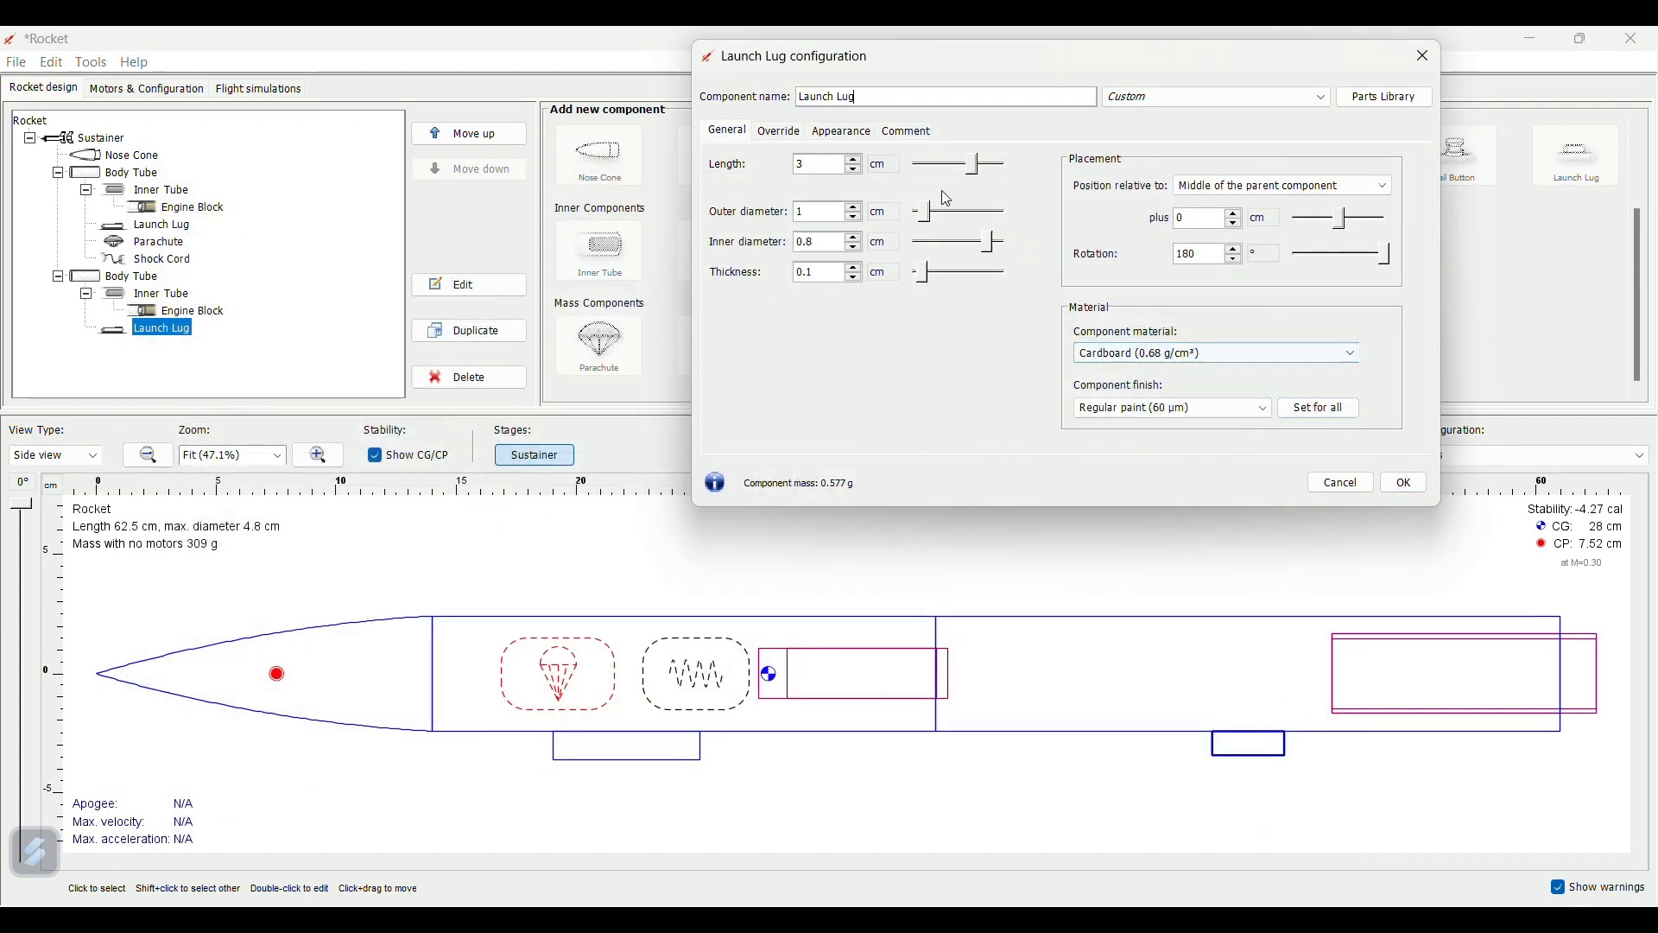
pyautogui.moveTo(931, 215); pyautogui.dragTo(930, 218)
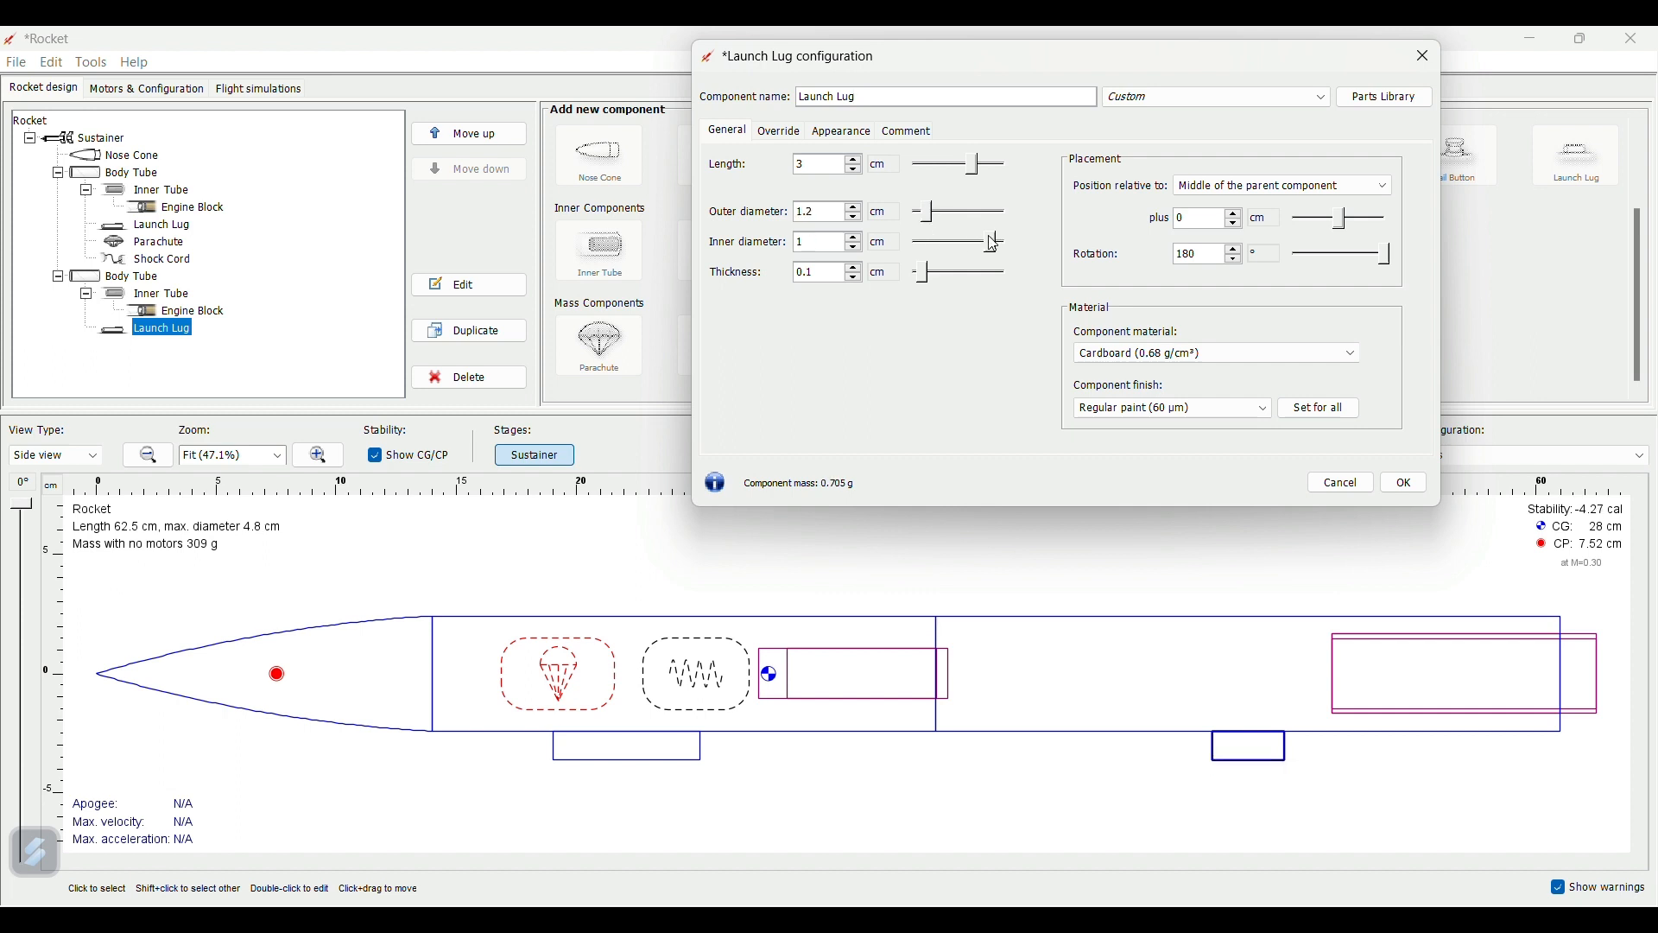
pyautogui.moveTo(976, 173)
pyautogui.mouseDown()
pyautogui.moveTo(953, 174)
pyautogui.moveTo(997, 190)
pyautogui.mouseUp()
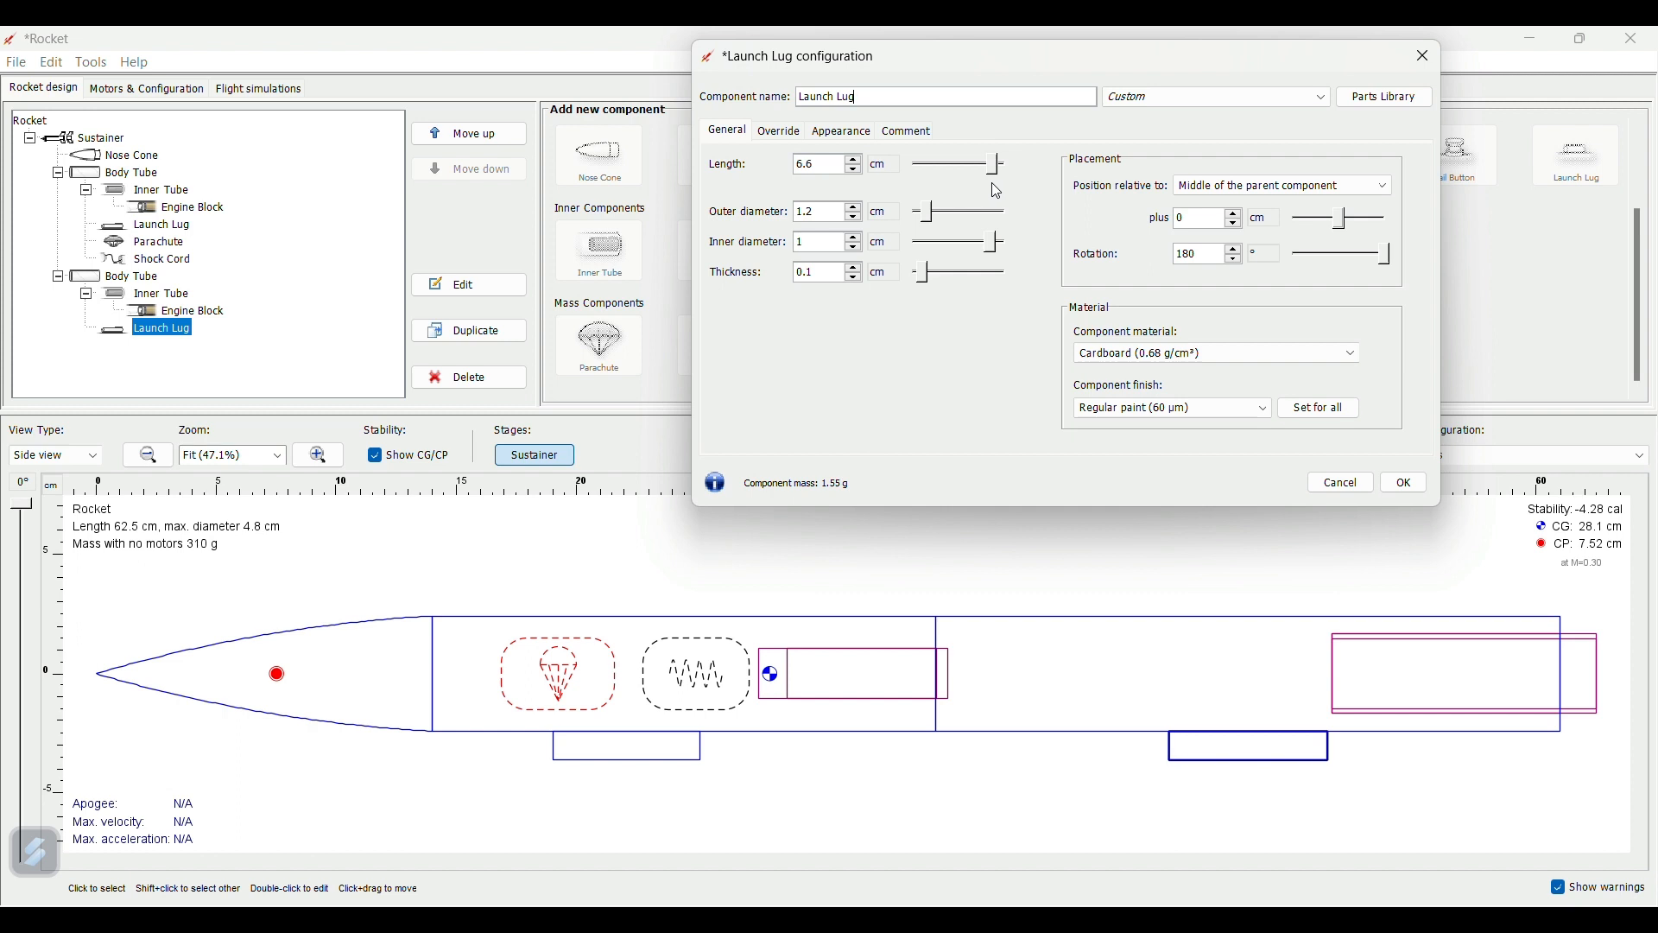
pyautogui.moveTo(930, 281); pyautogui.dragTo(943, 282)
pyautogui.moveTo(1343, 220); pyautogui.dragTo(1341, 226)
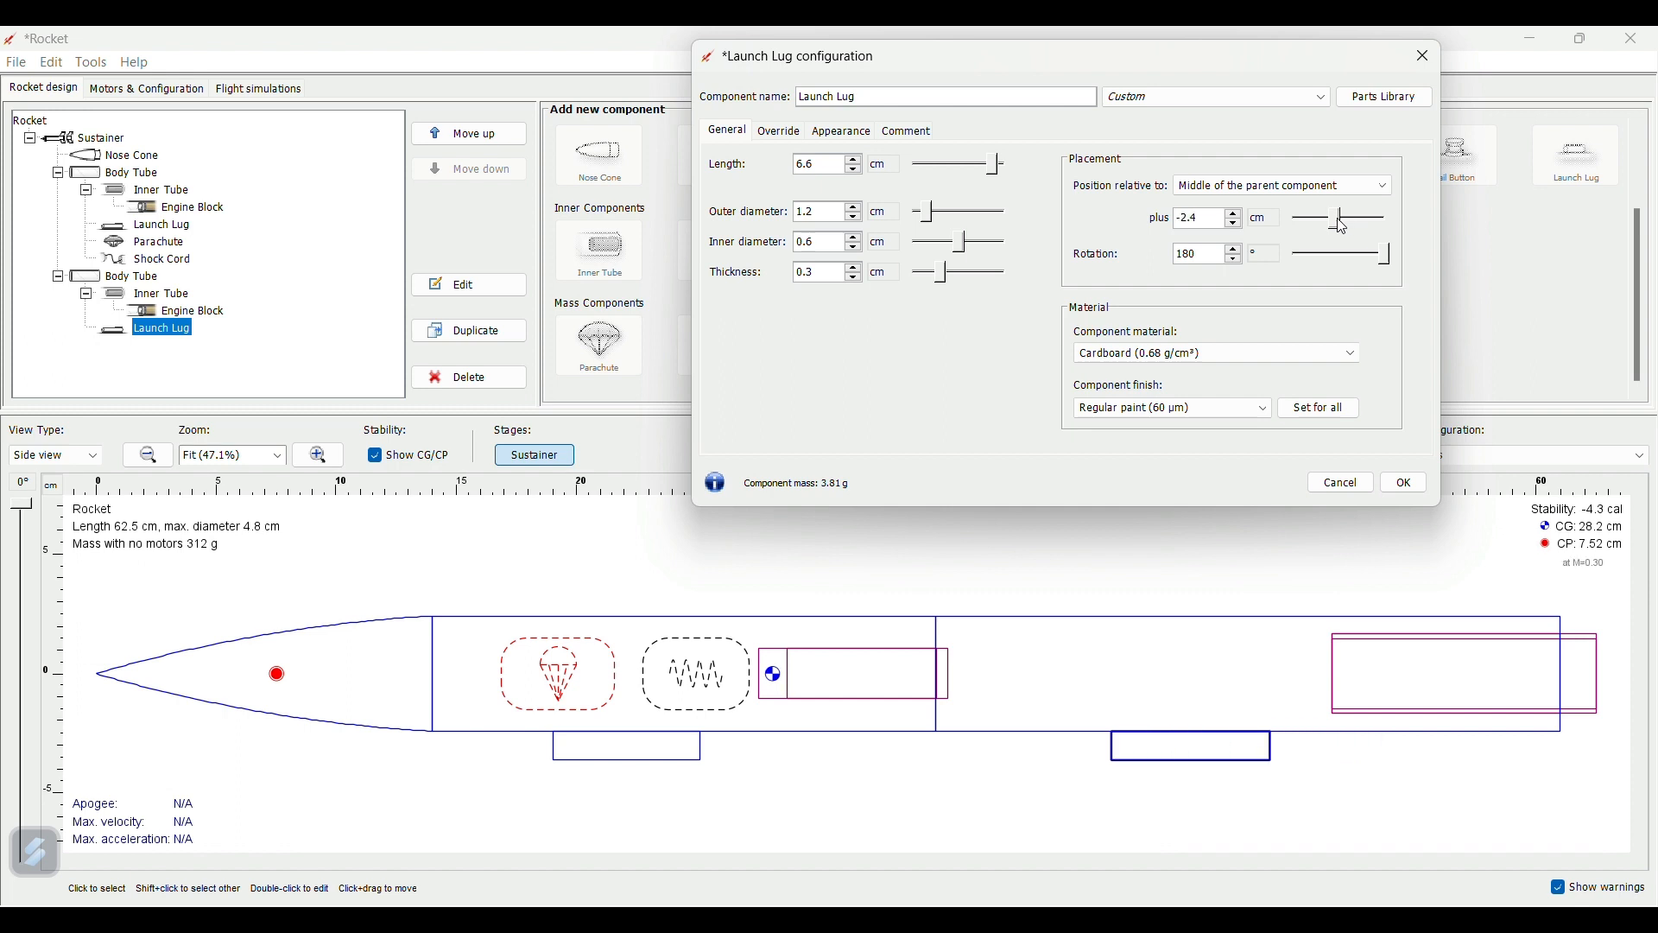
pyautogui.click(1400, 489)
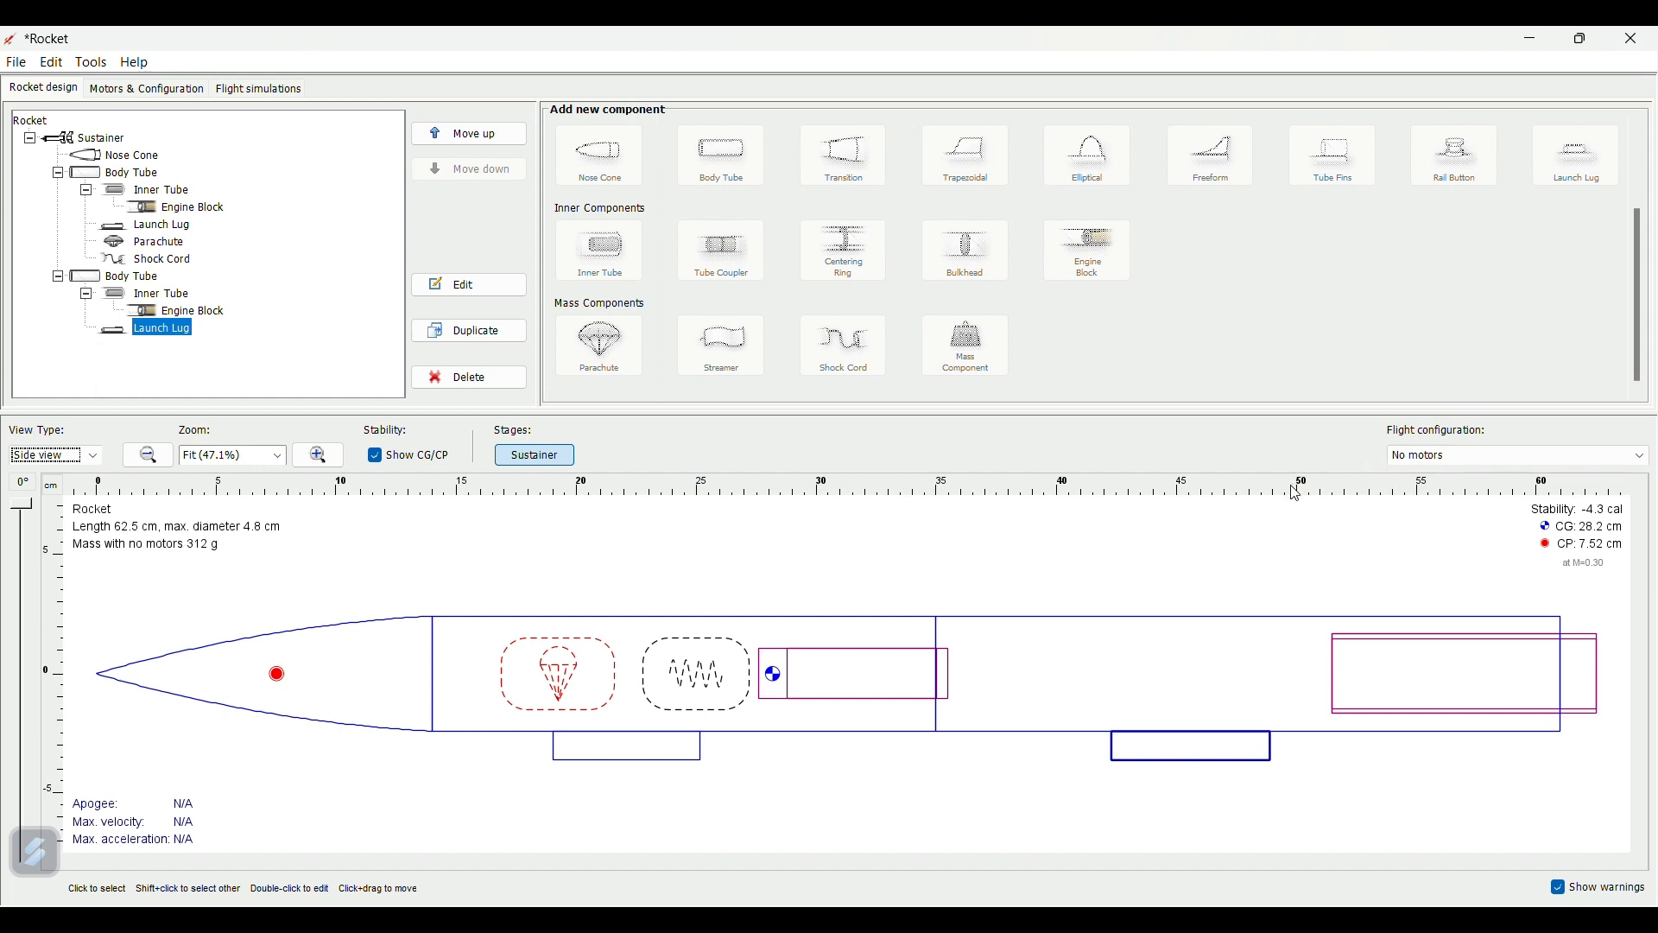
# - Add a custom parachute to the rear body tube with 36 cm shroud lines, 5.6 cm packed length and 2.9 cm packed diameter
pyautogui.click(1009, 667)
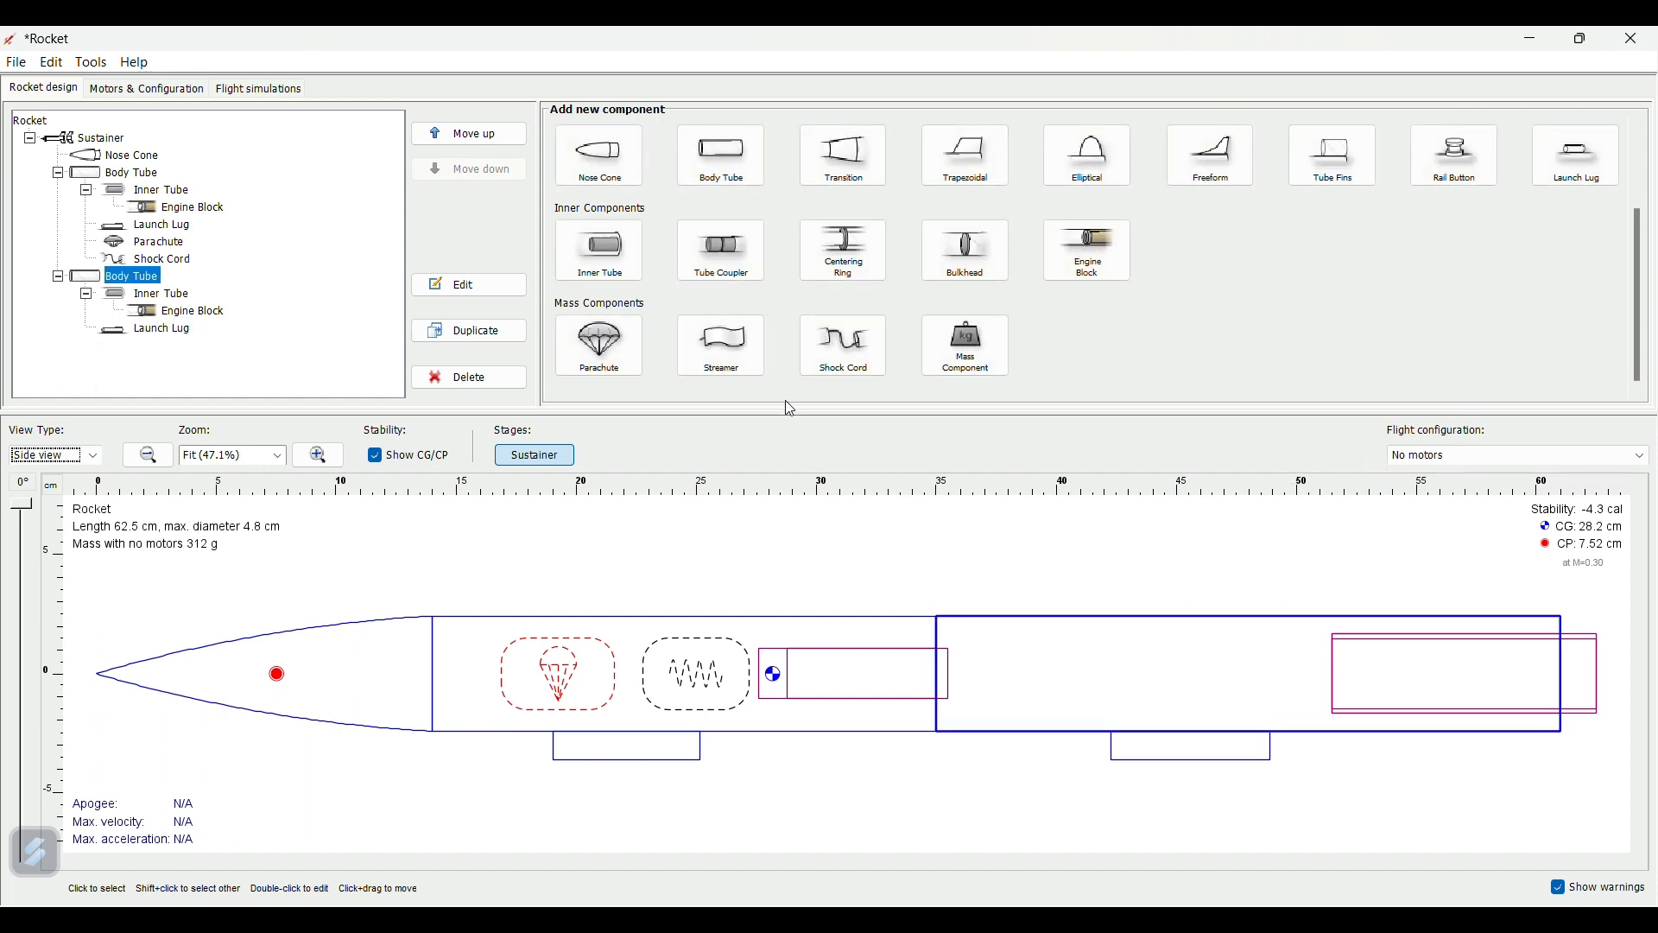
pyautogui.click(600, 343)
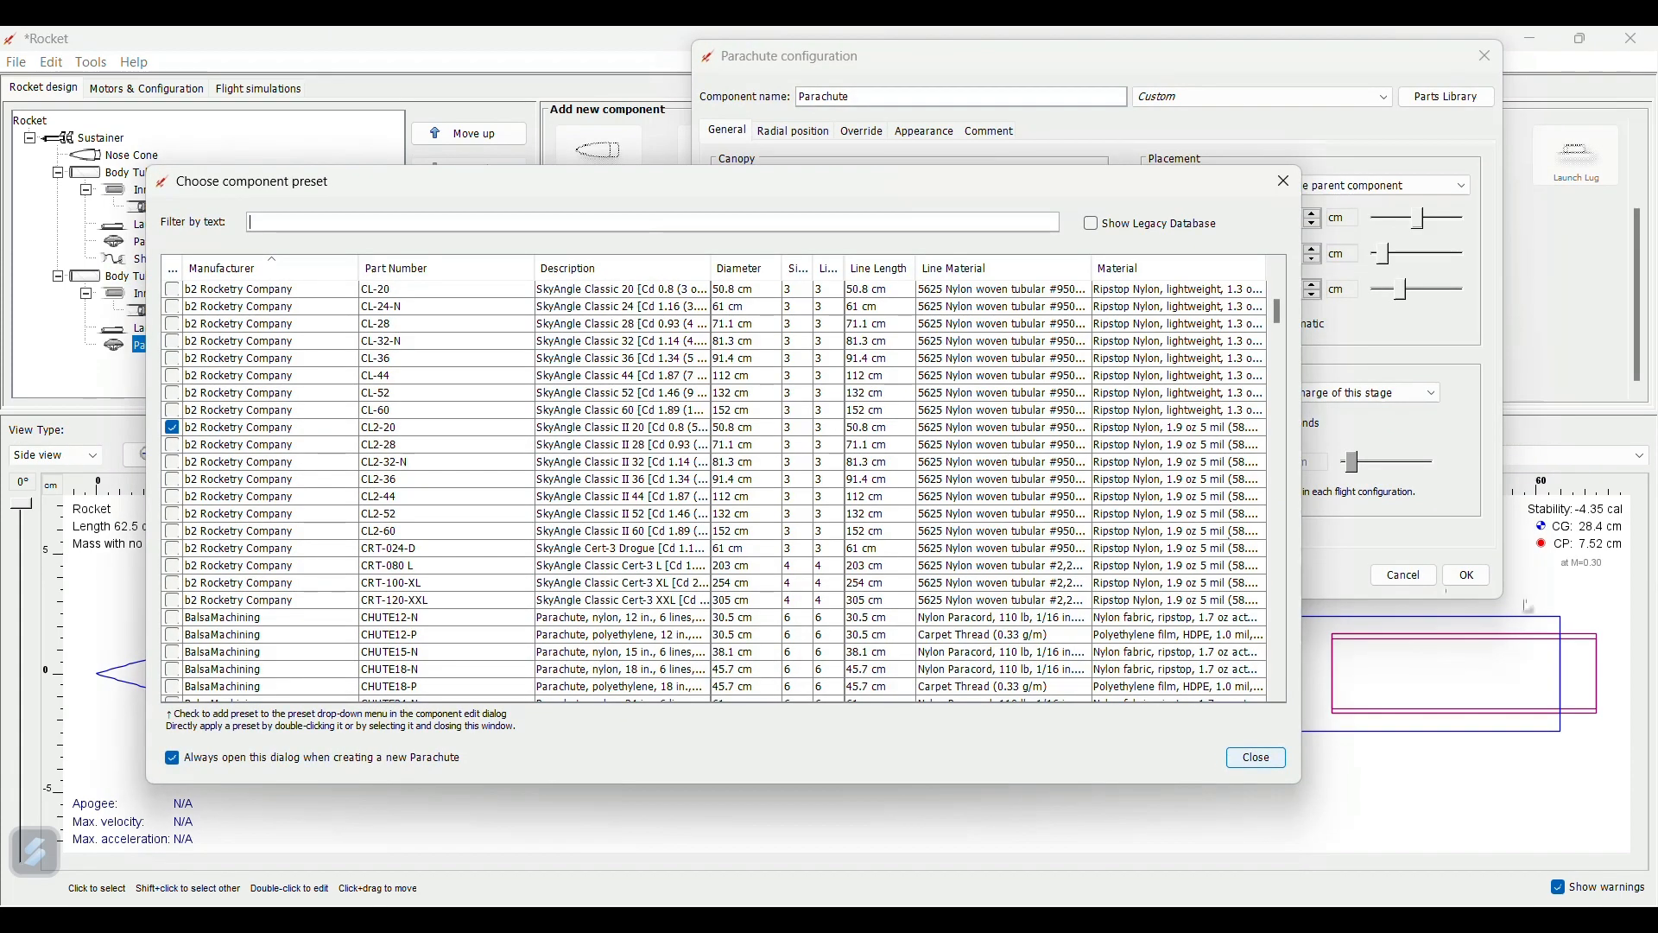
pyautogui.click(1265, 758)
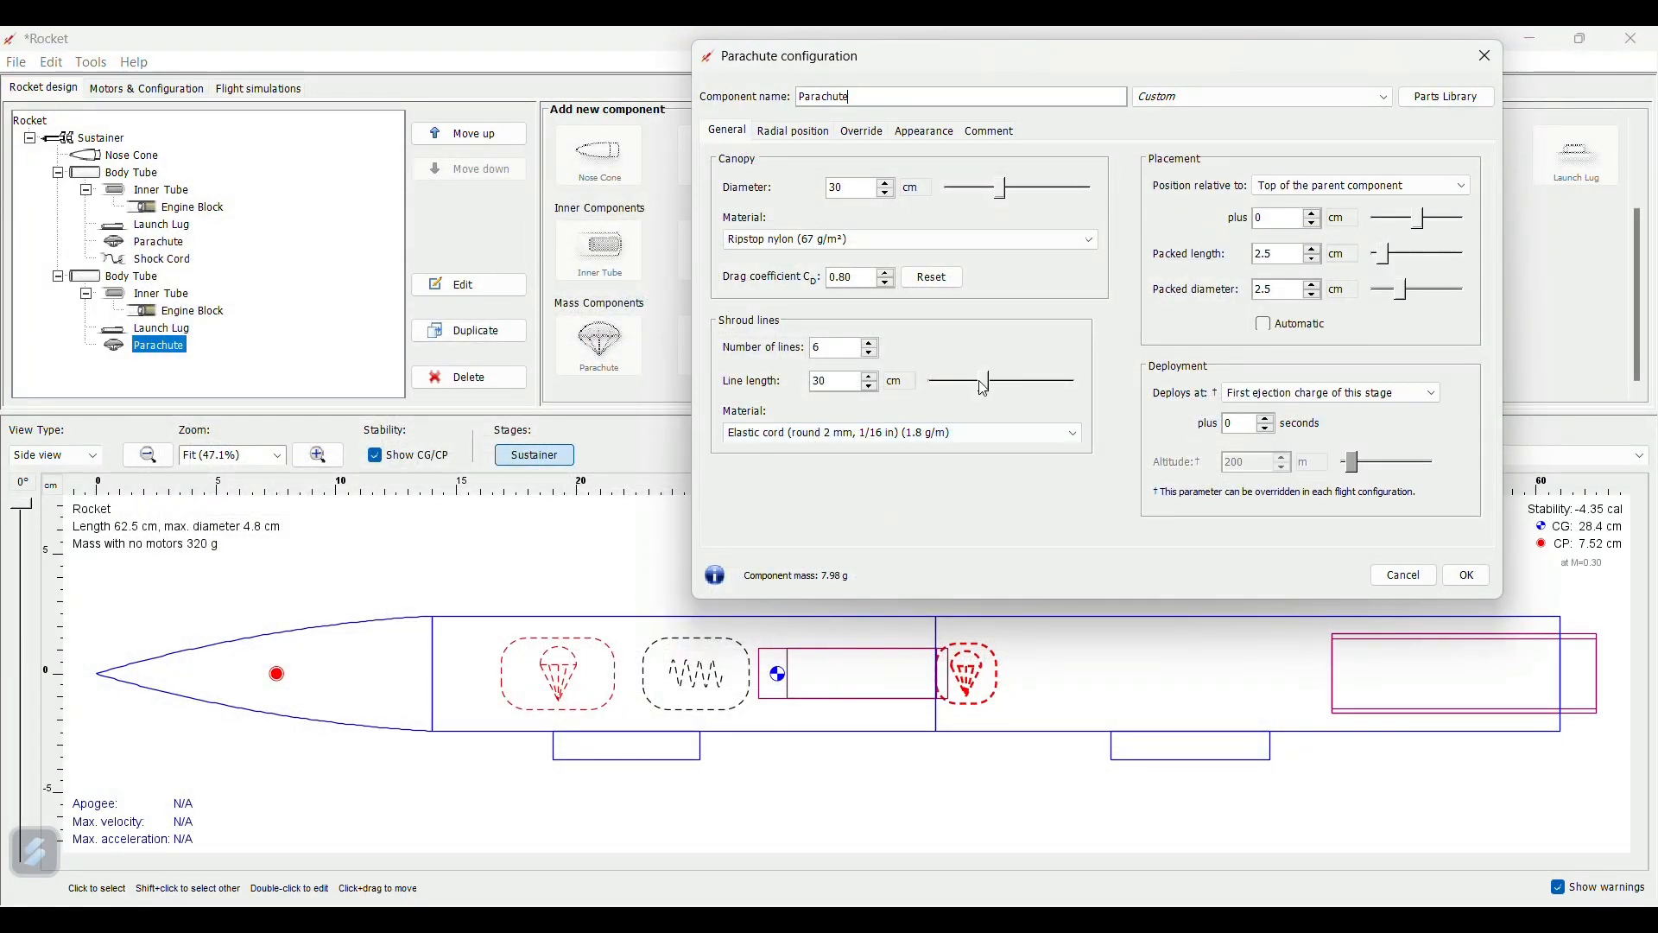
pyautogui.moveTo(987, 390); pyautogui.dragTo(999, 390)
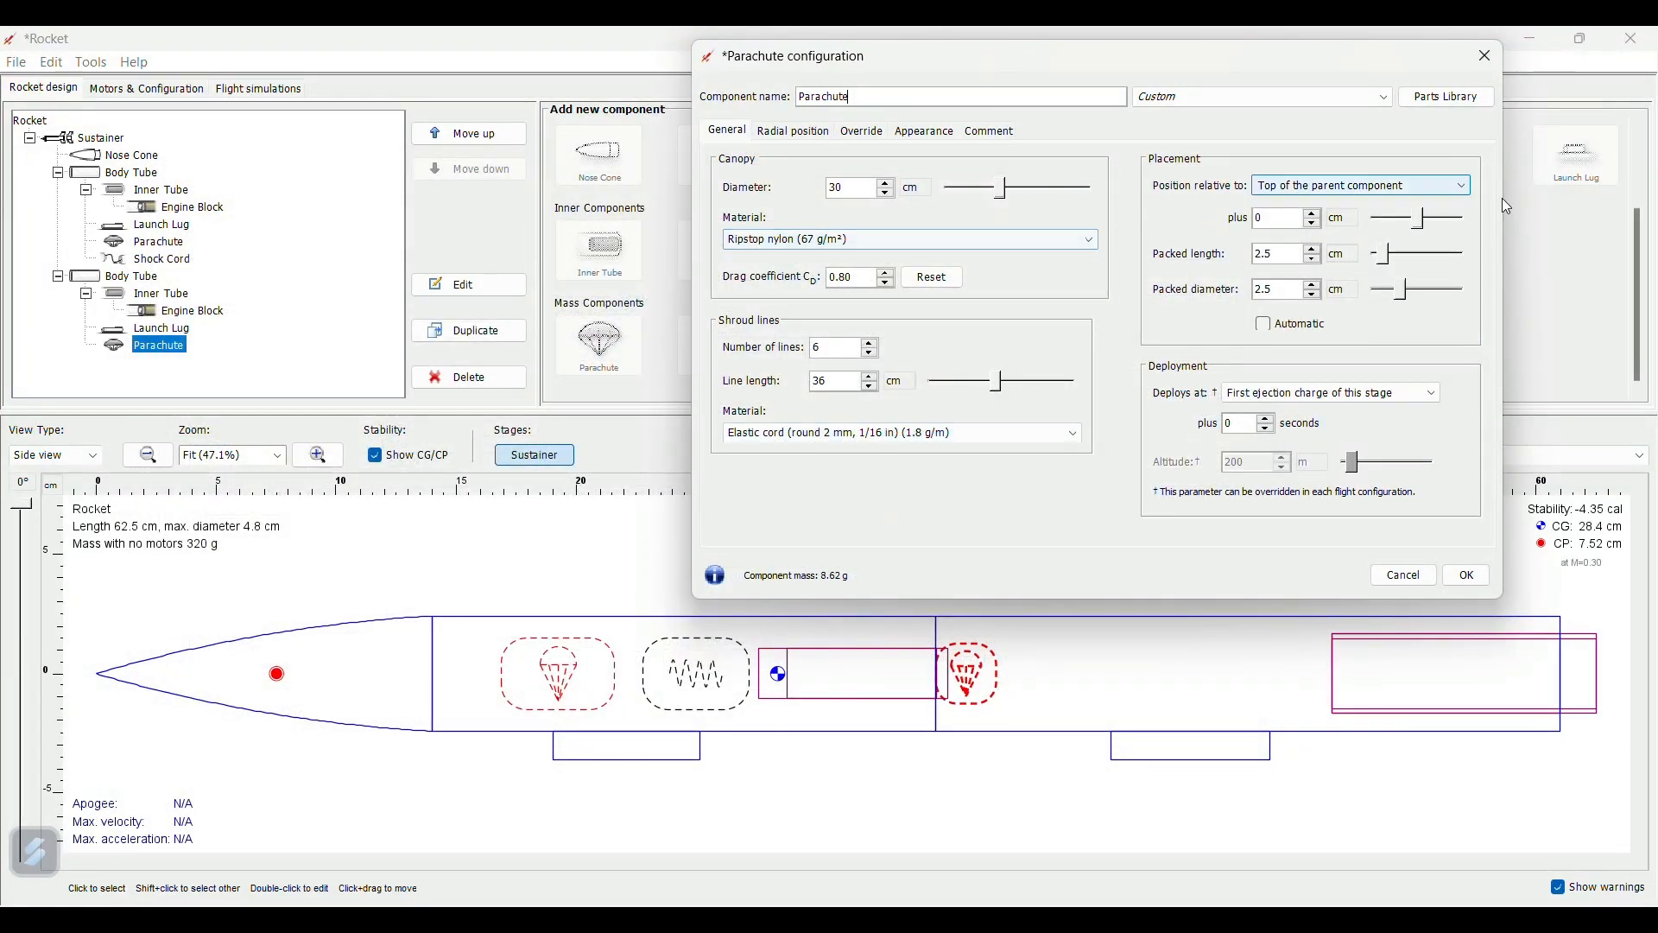
pyautogui.moveTo(1388, 258); pyautogui.dragTo(1408, 298)
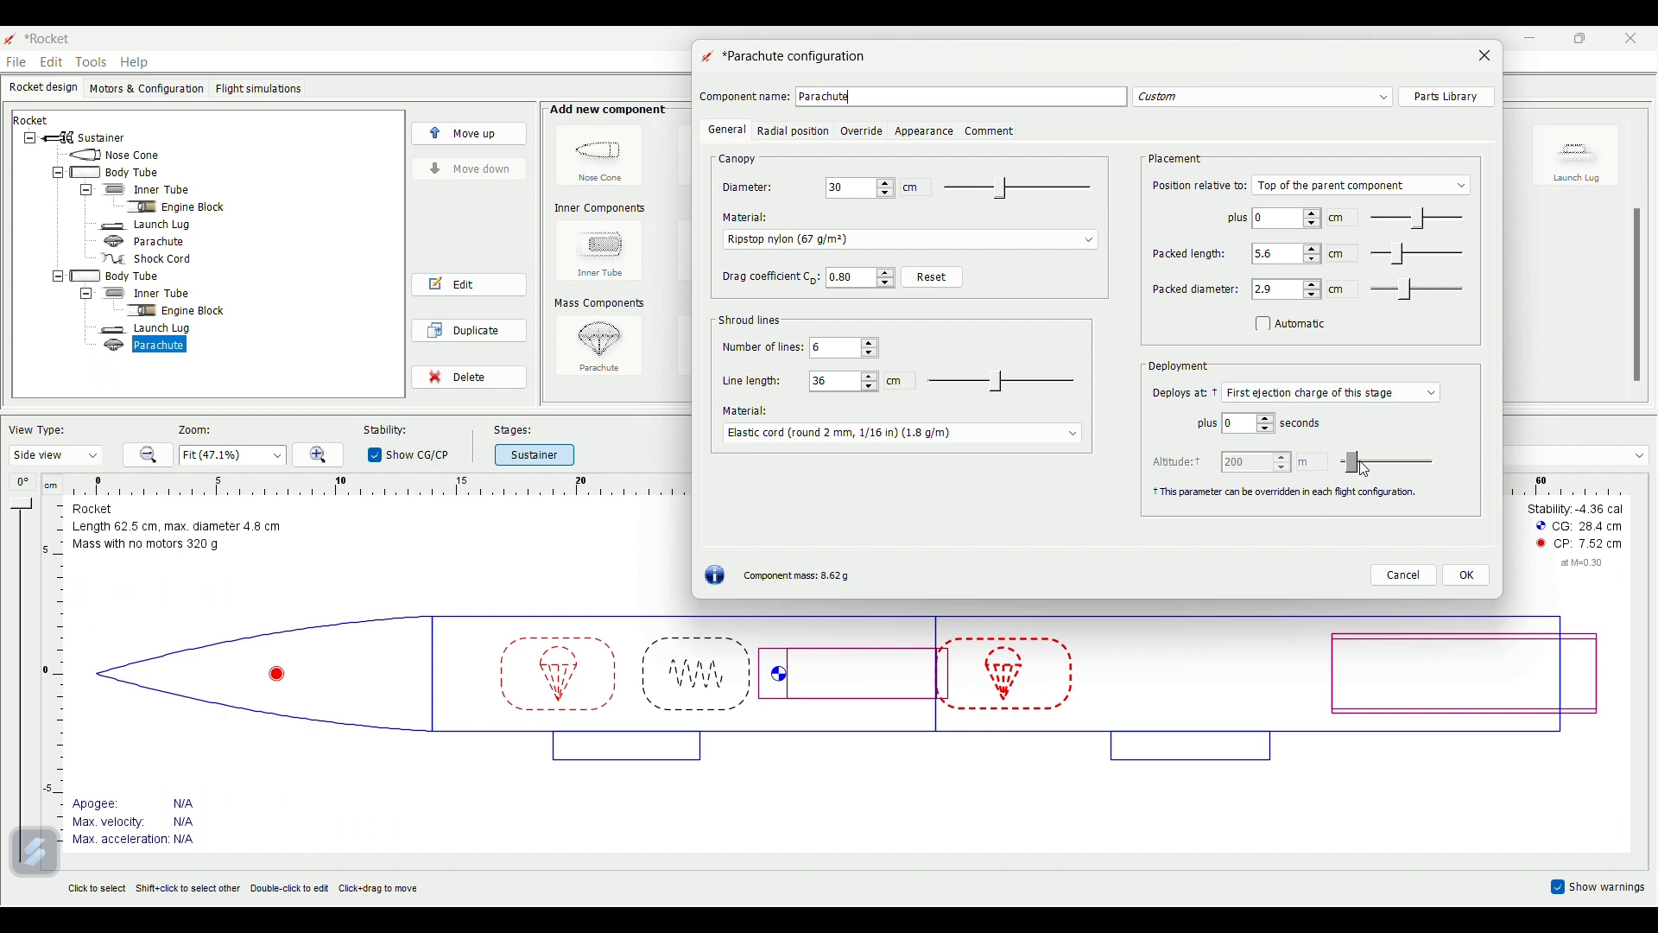
pyautogui.click(1394, 394)
pyautogui.click(1398, 396)
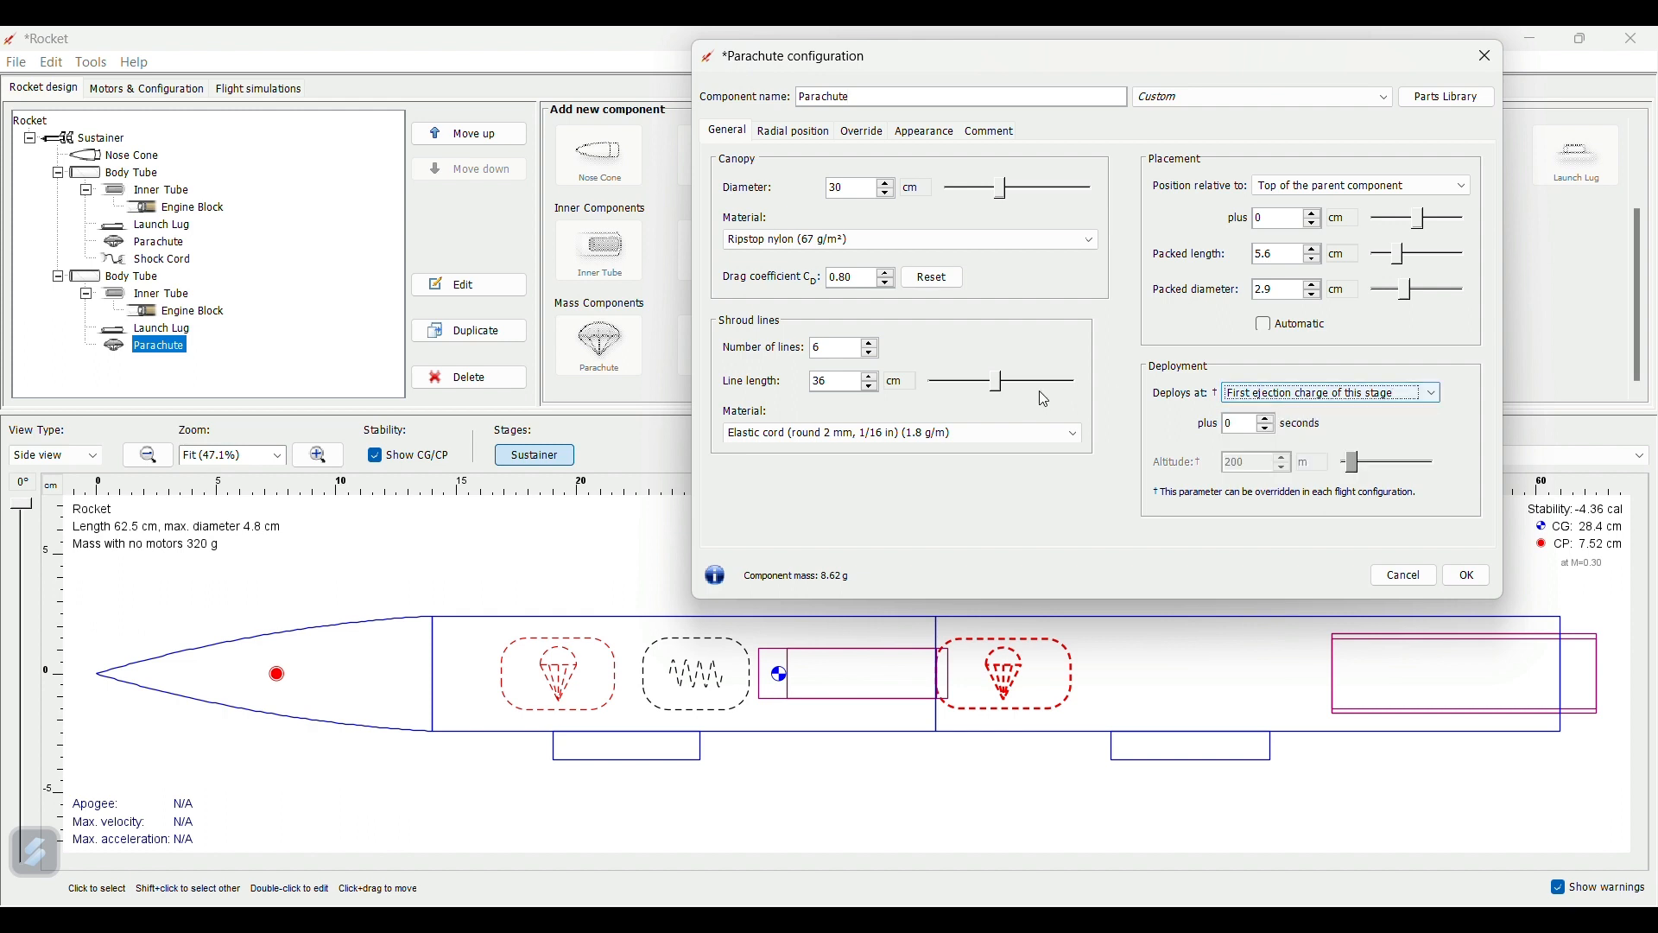
# - Set the rear parachute's line length to 50 cm, canopy diameter to 35 cm and offset to 4.2 cm from the body tube's top
pyautogui.moveTo(1002, 383); pyautogui.dragTo(1023, 386)
pyautogui.moveTo(1000, 188); pyautogui.dragTo(1011, 193)
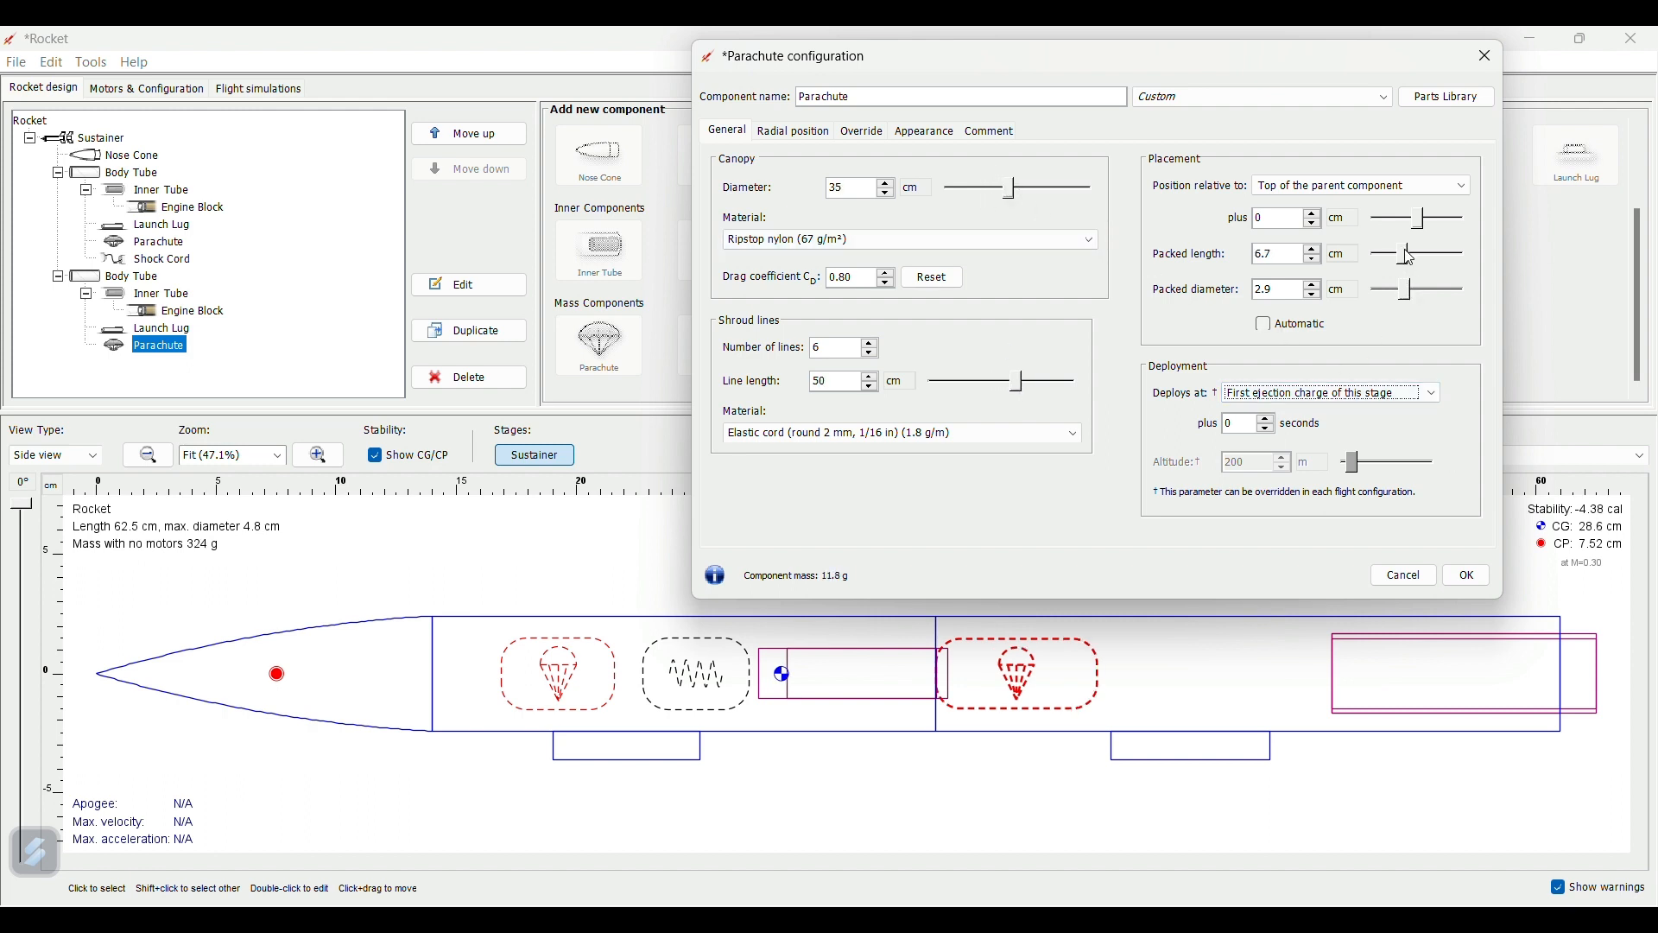
pyautogui.moveTo(1424, 227); pyautogui.dragTo(1434, 232)
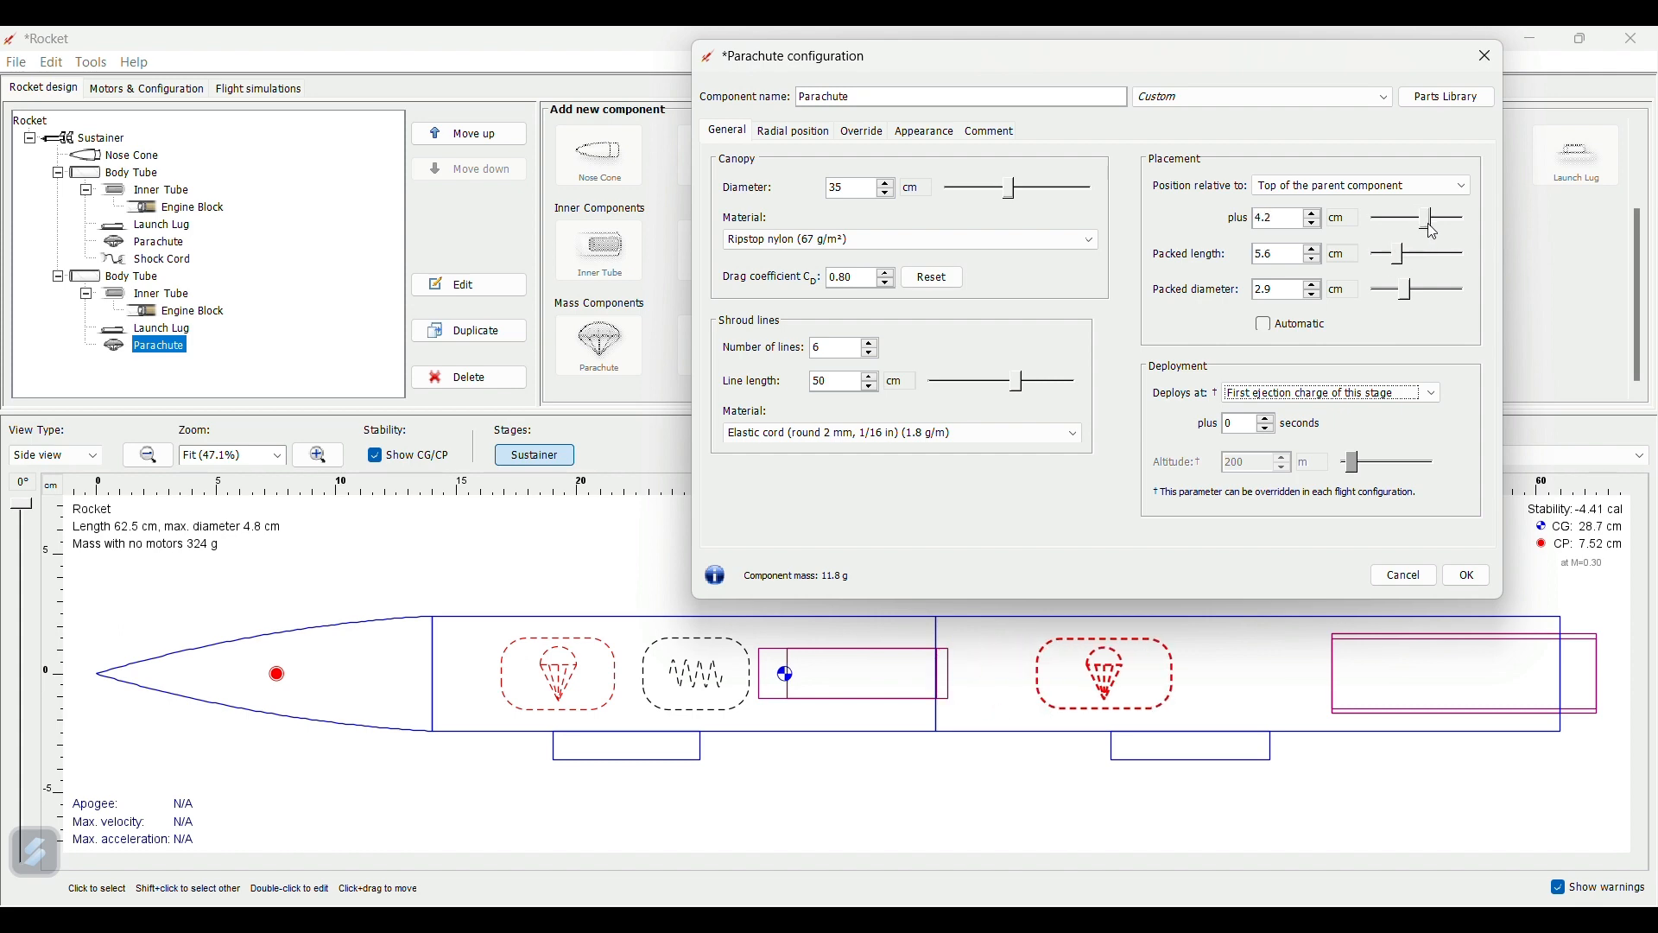
pyautogui.click(1468, 576)
# - Add a 56 cm shock cord to the rear body tube, enlarge its packed size and place it just behind the parachute
pyautogui.click(1223, 679)
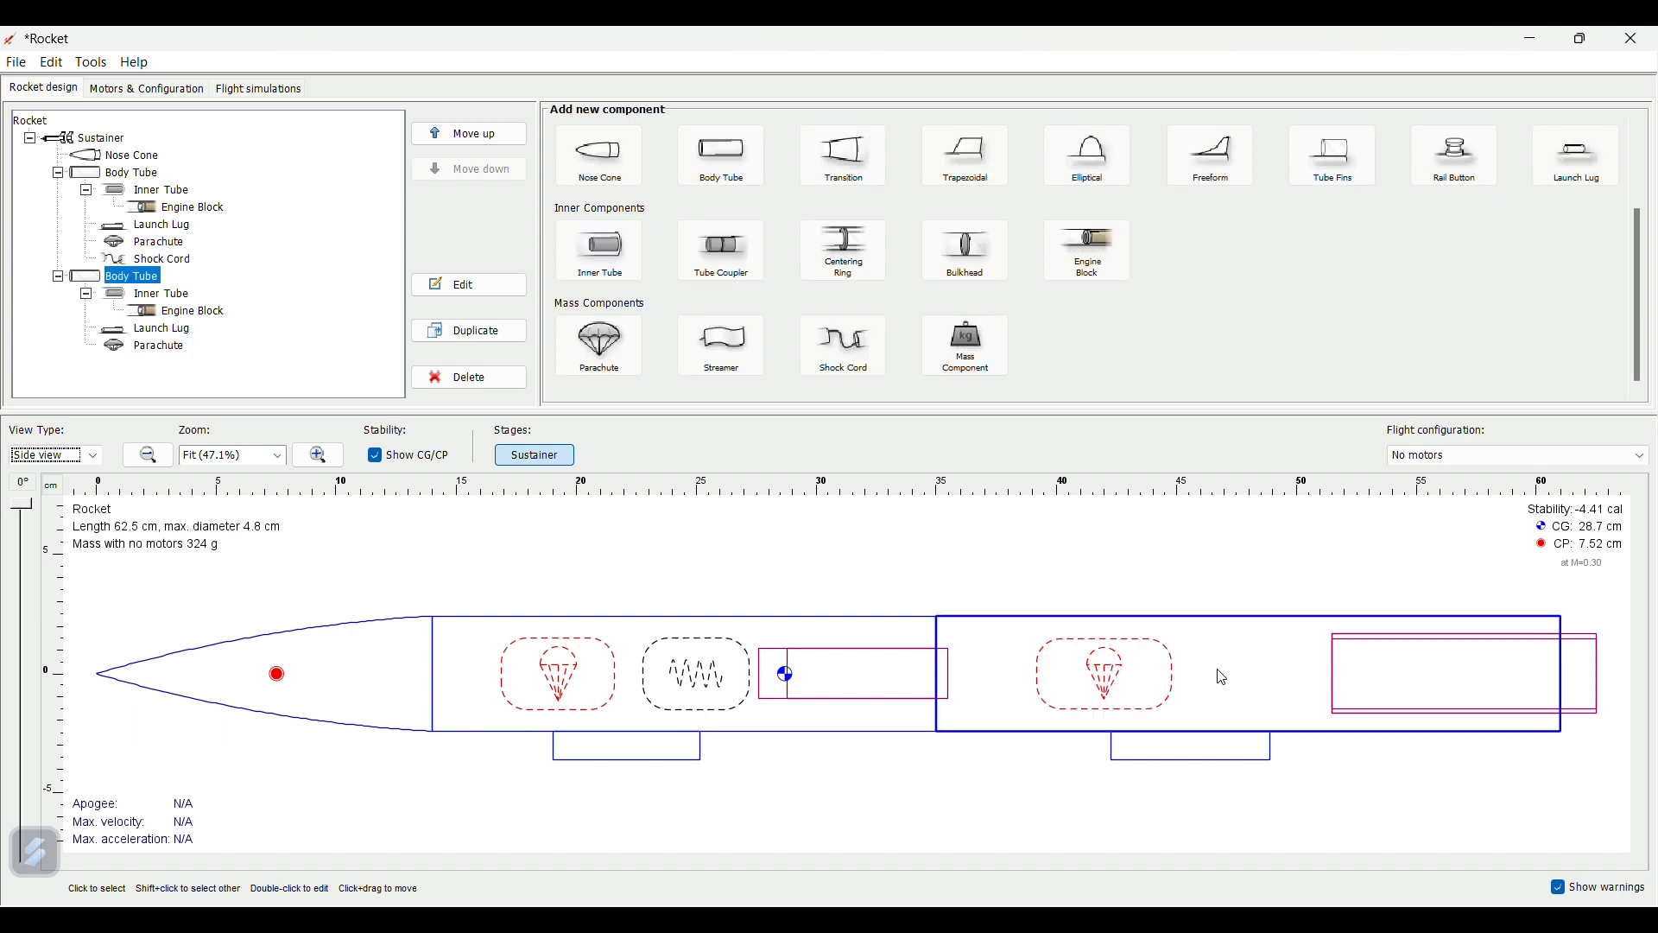
pyautogui.click(871, 363)
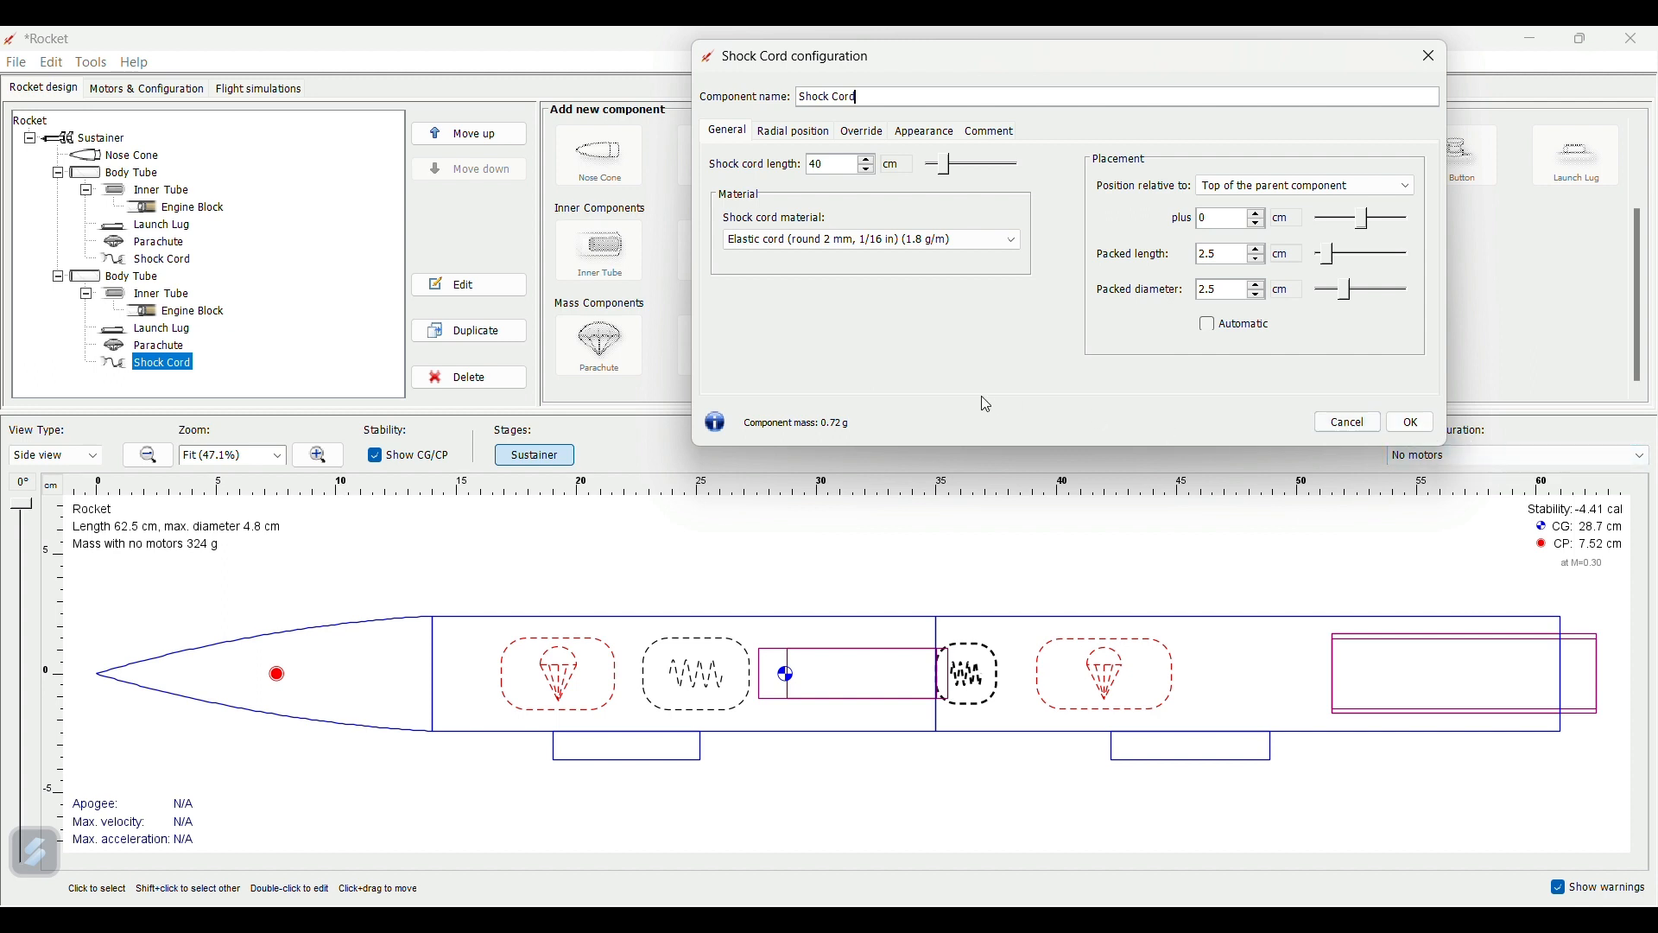
pyautogui.moveTo(943, 166); pyautogui.dragTo(954, 171)
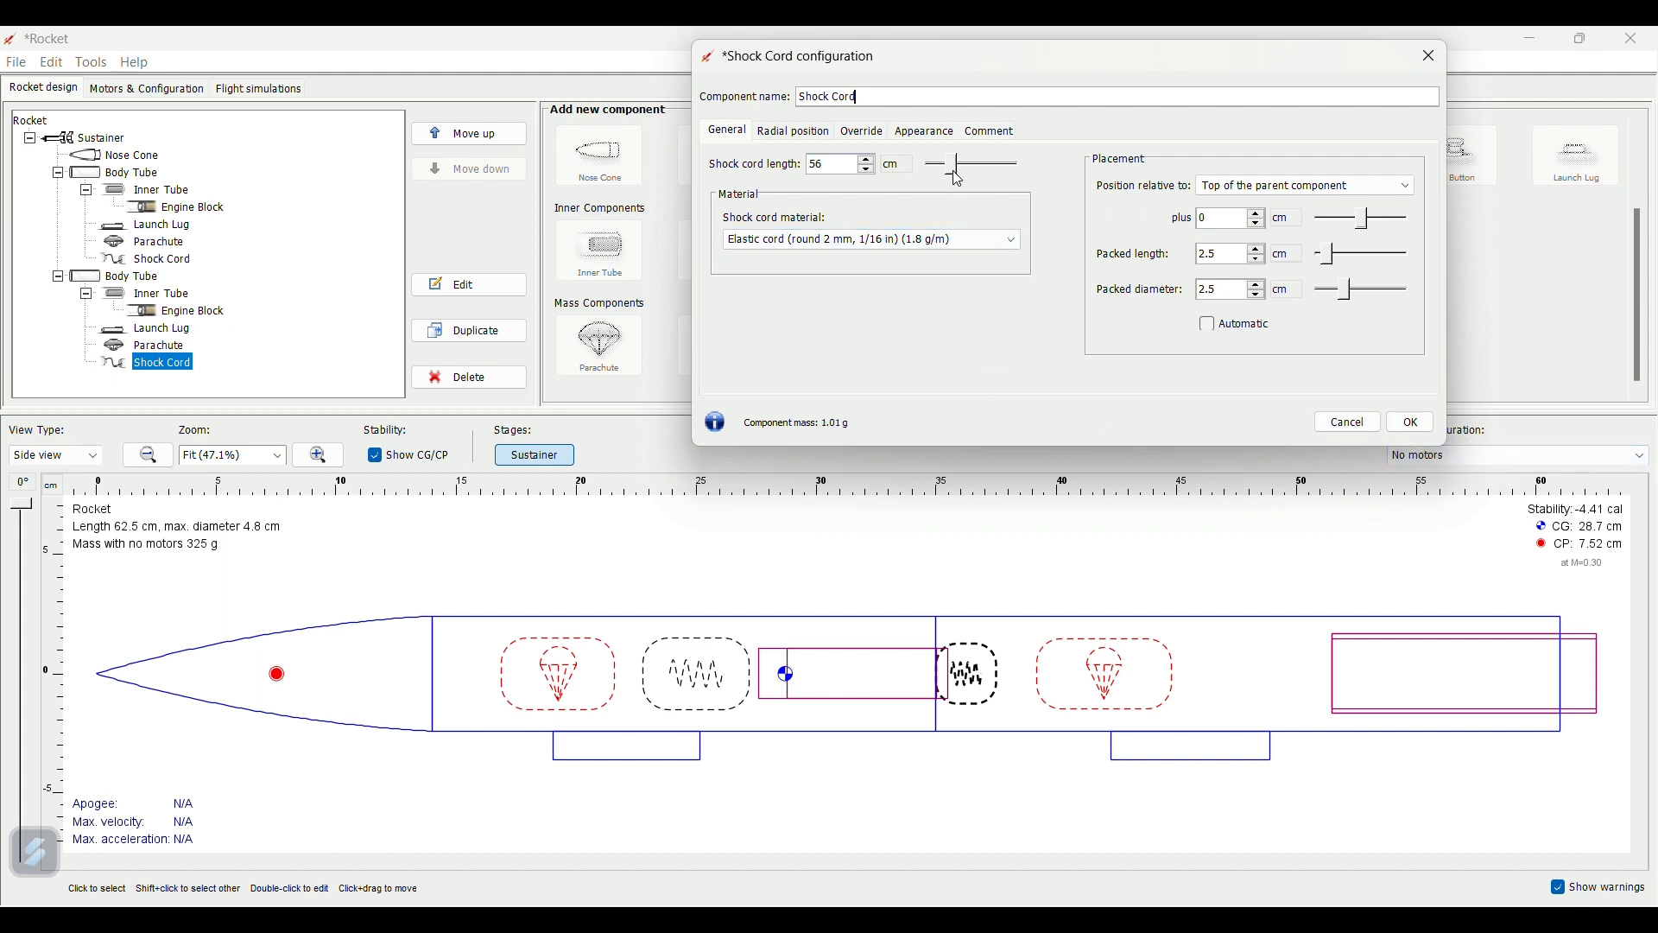
pyautogui.moveTo(1364, 221); pyautogui.dragTo(1362, 290)
pyautogui.click(1405, 424)
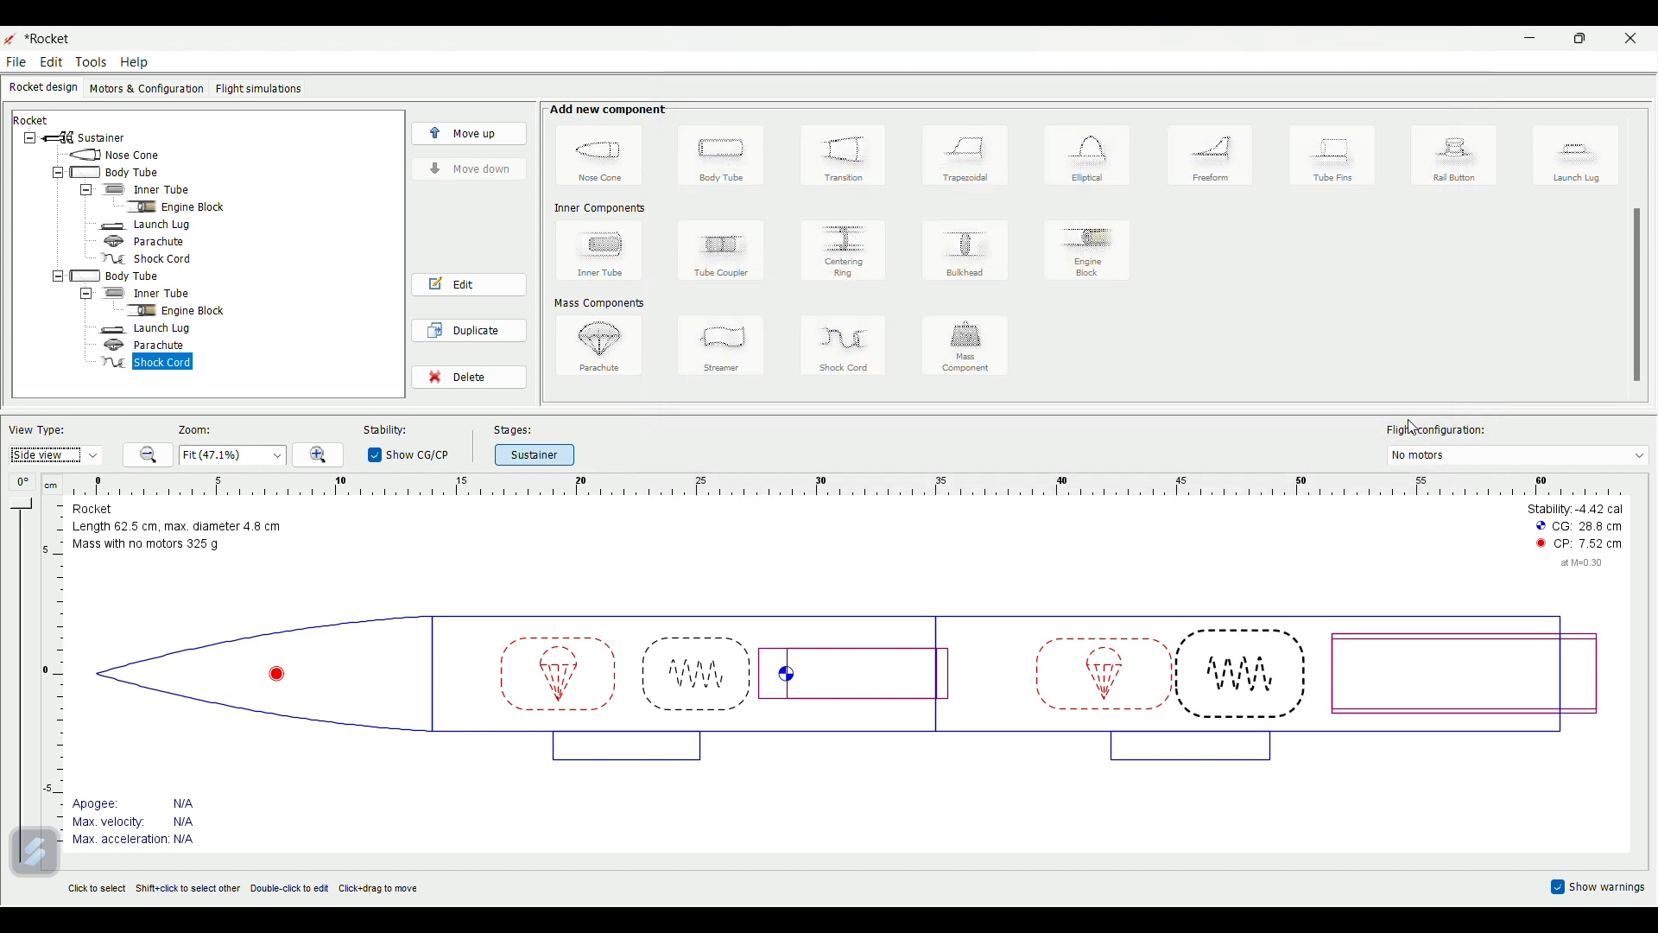
pyautogui.click(1159, 554)
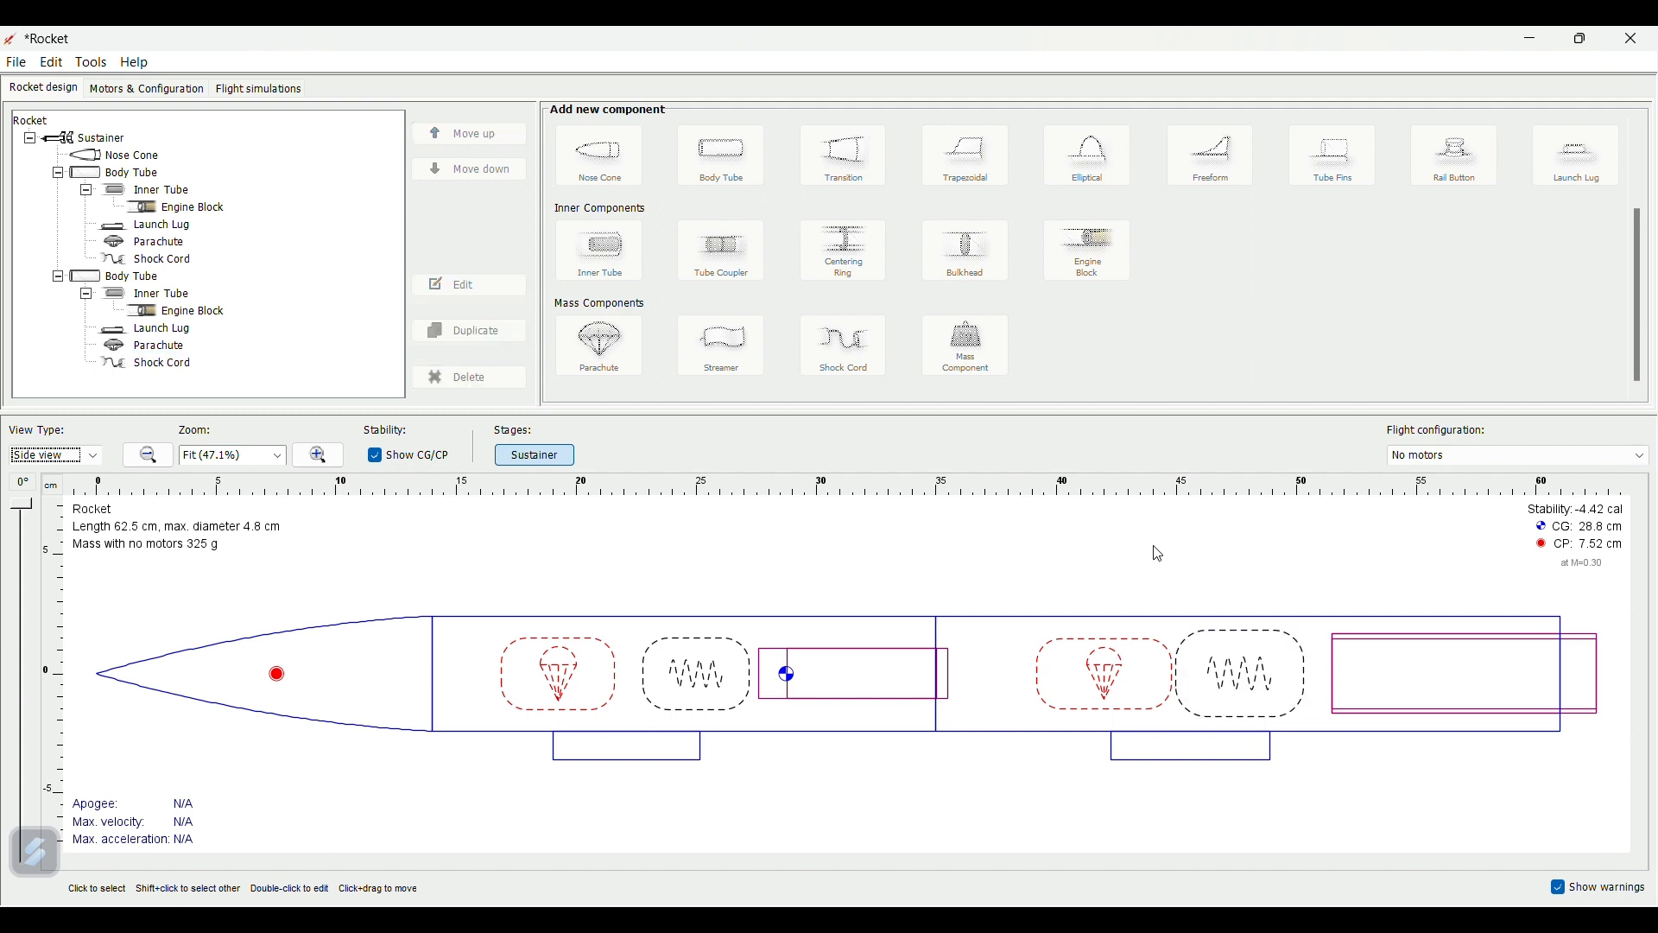
# - Add a freeform fin set with four fins to the rear body tube
pyautogui.click(991, 661)
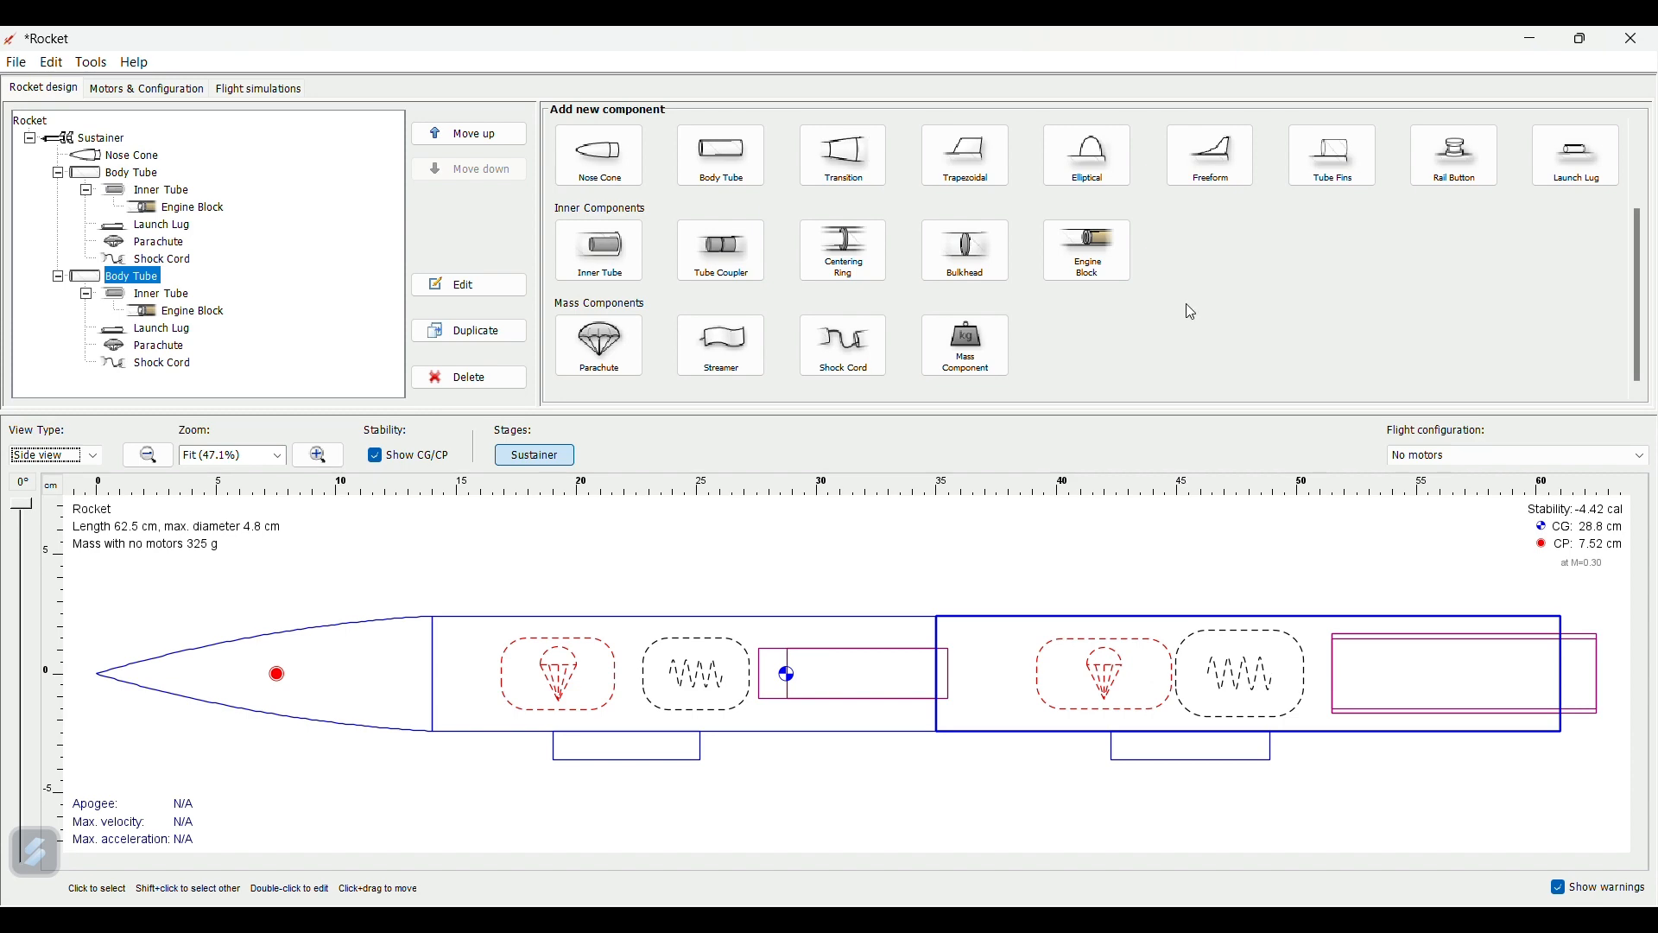
pyautogui.click(1231, 164)
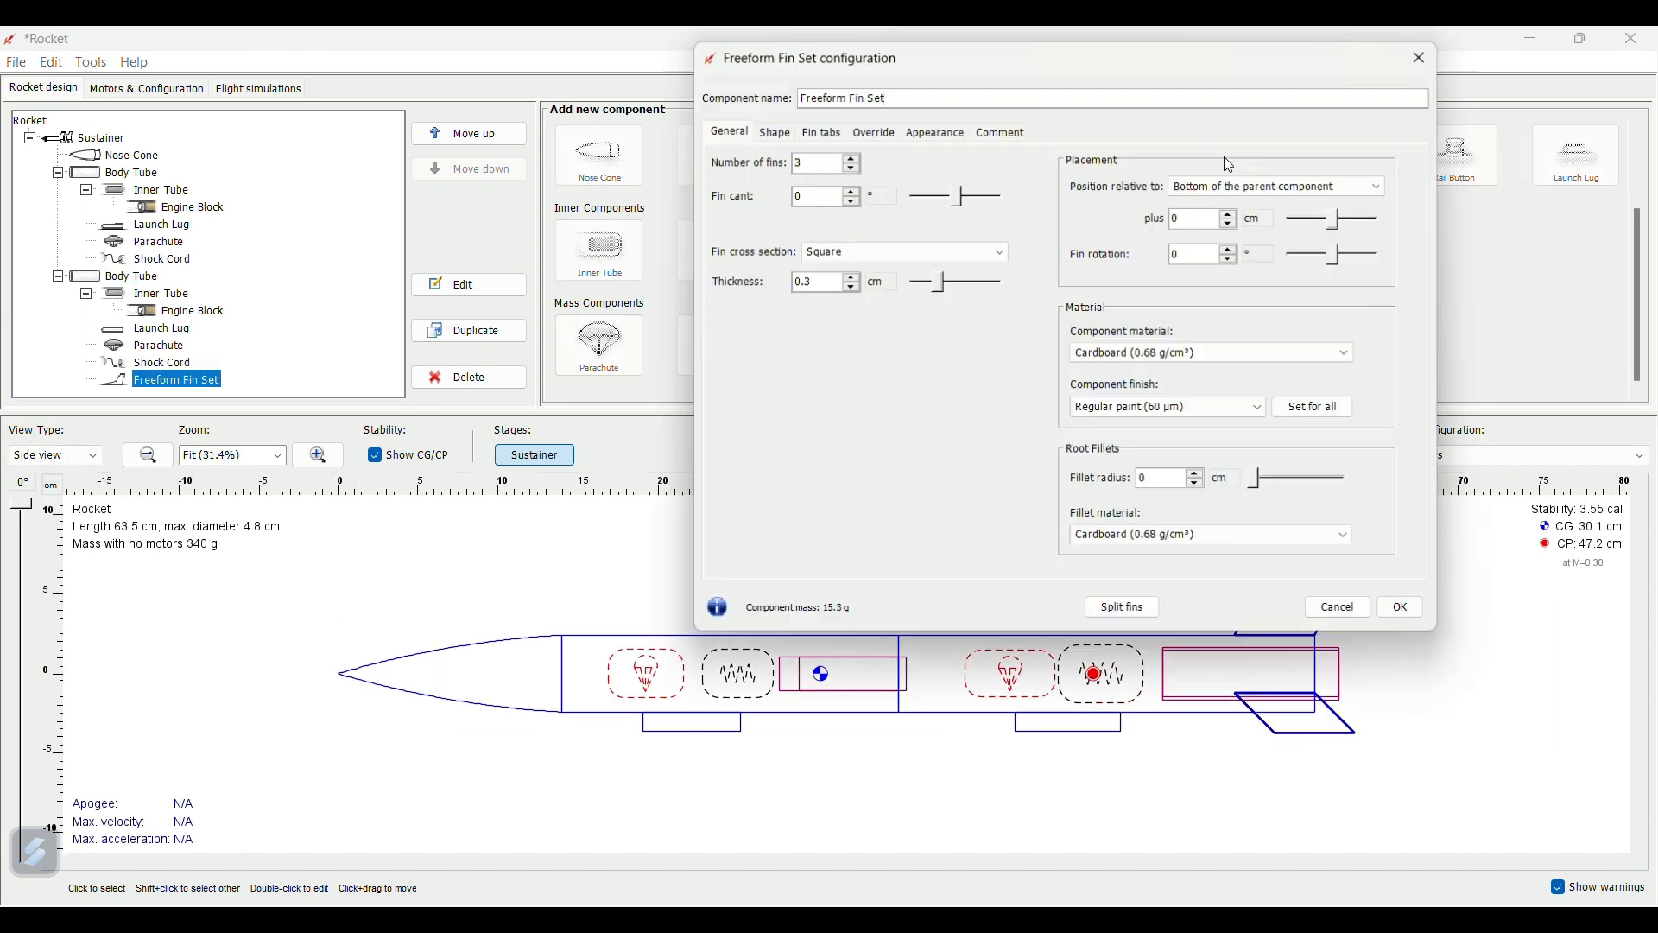
pyautogui.click(854, 158)
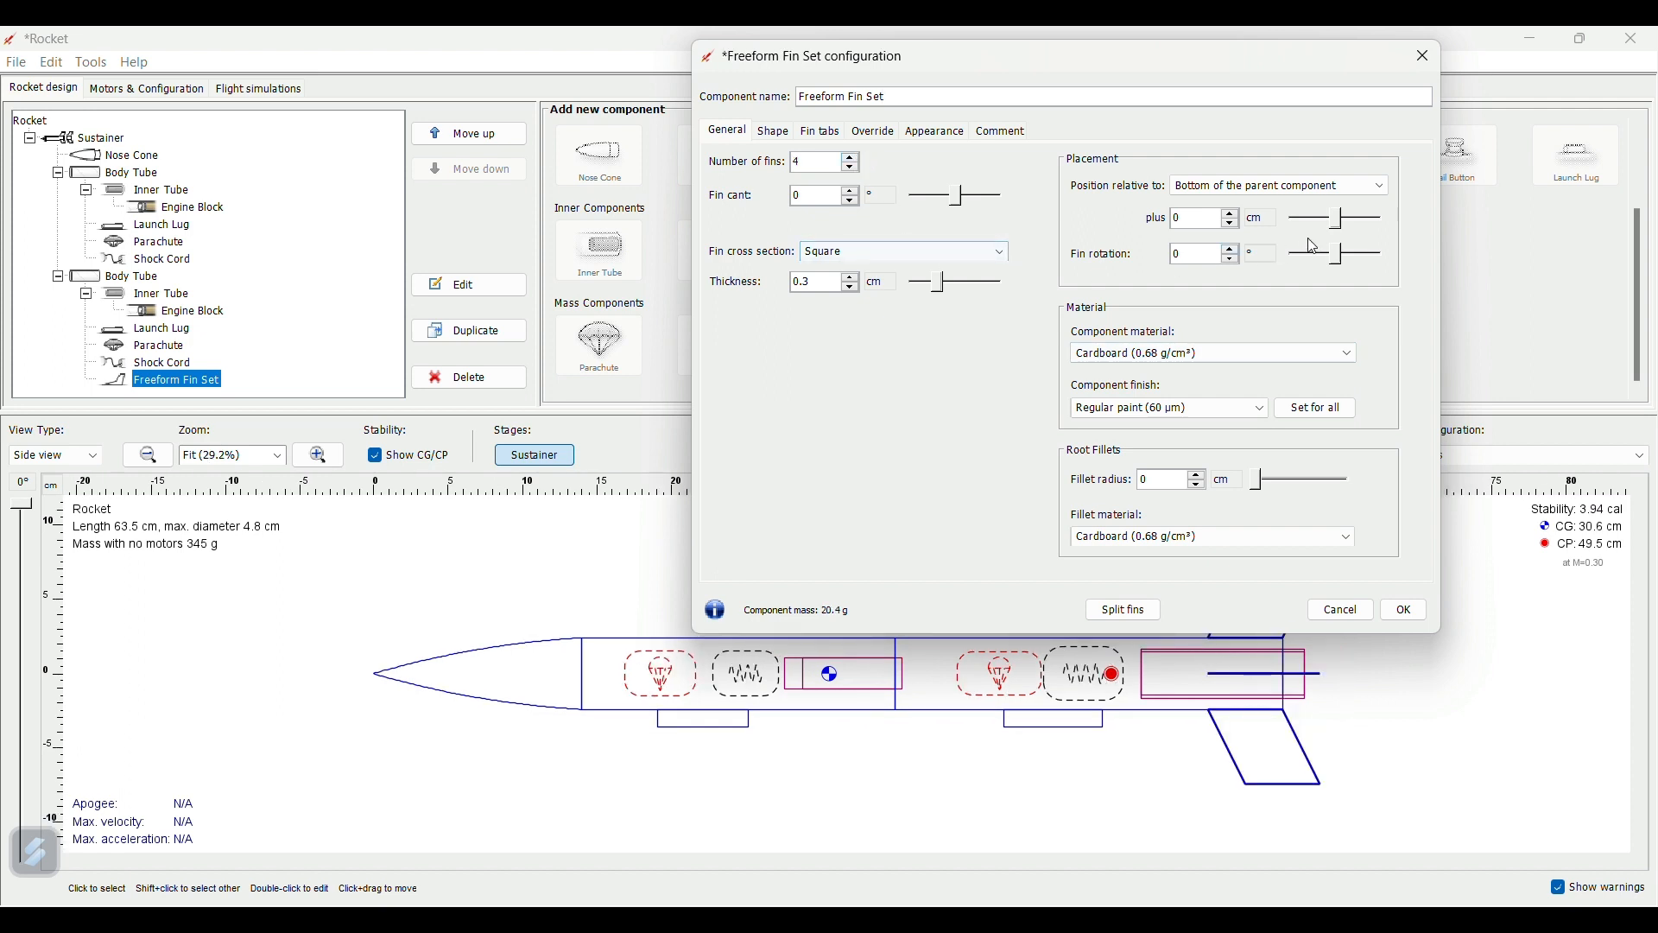
pyautogui.click(854, 169)
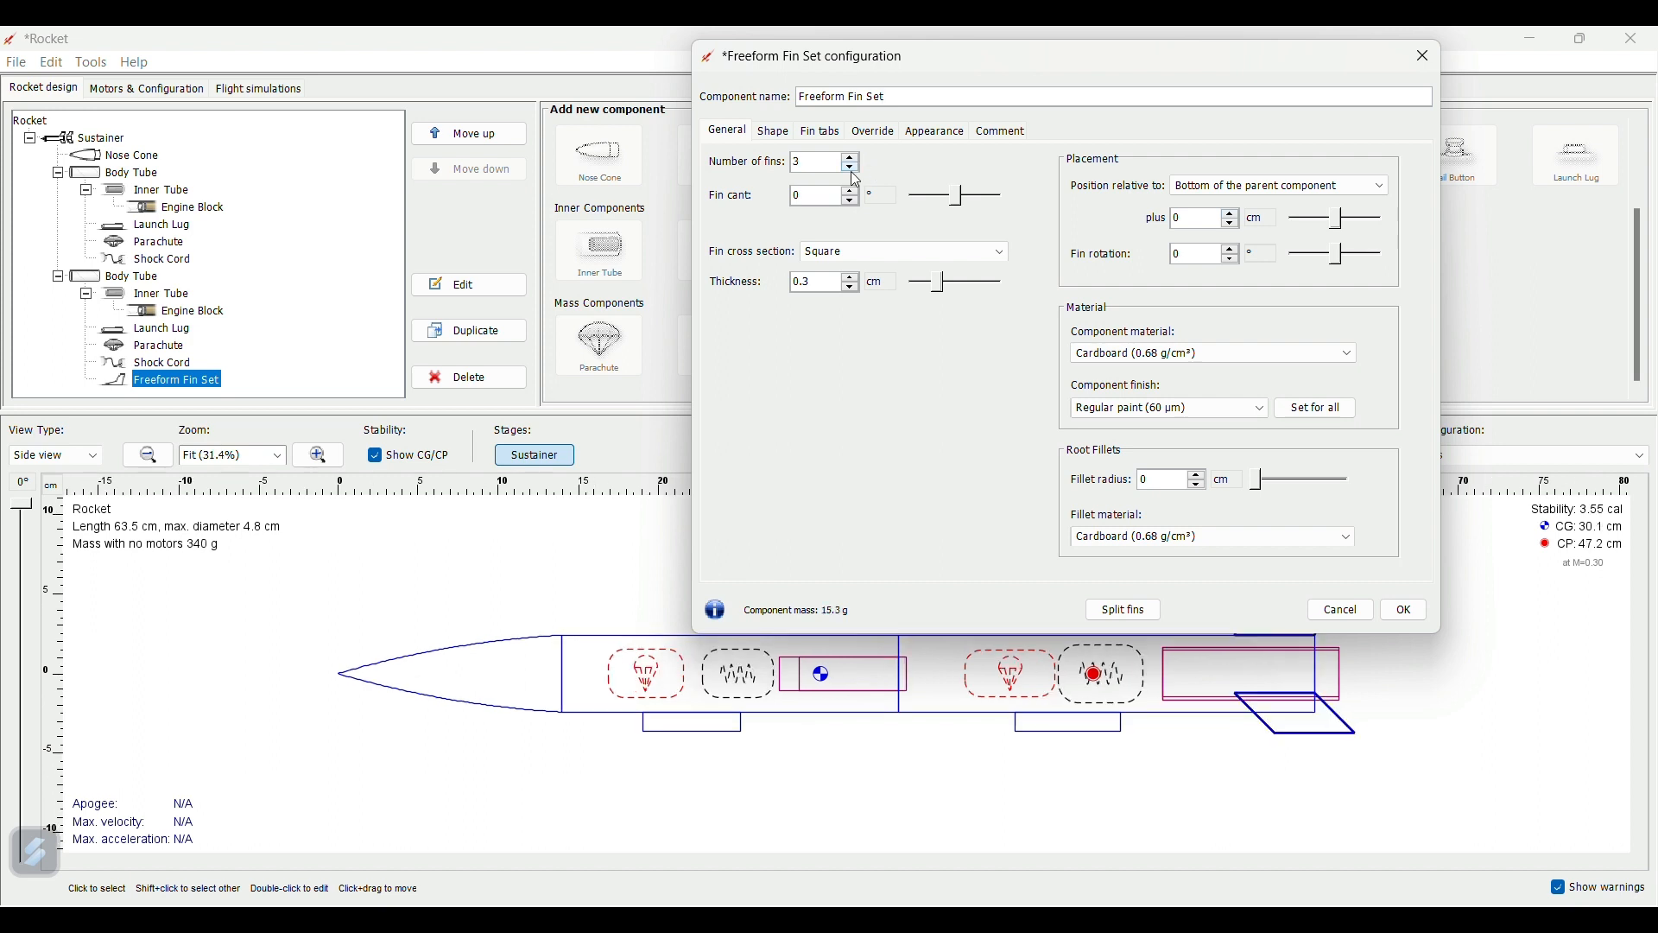
pyautogui.click(853, 157)
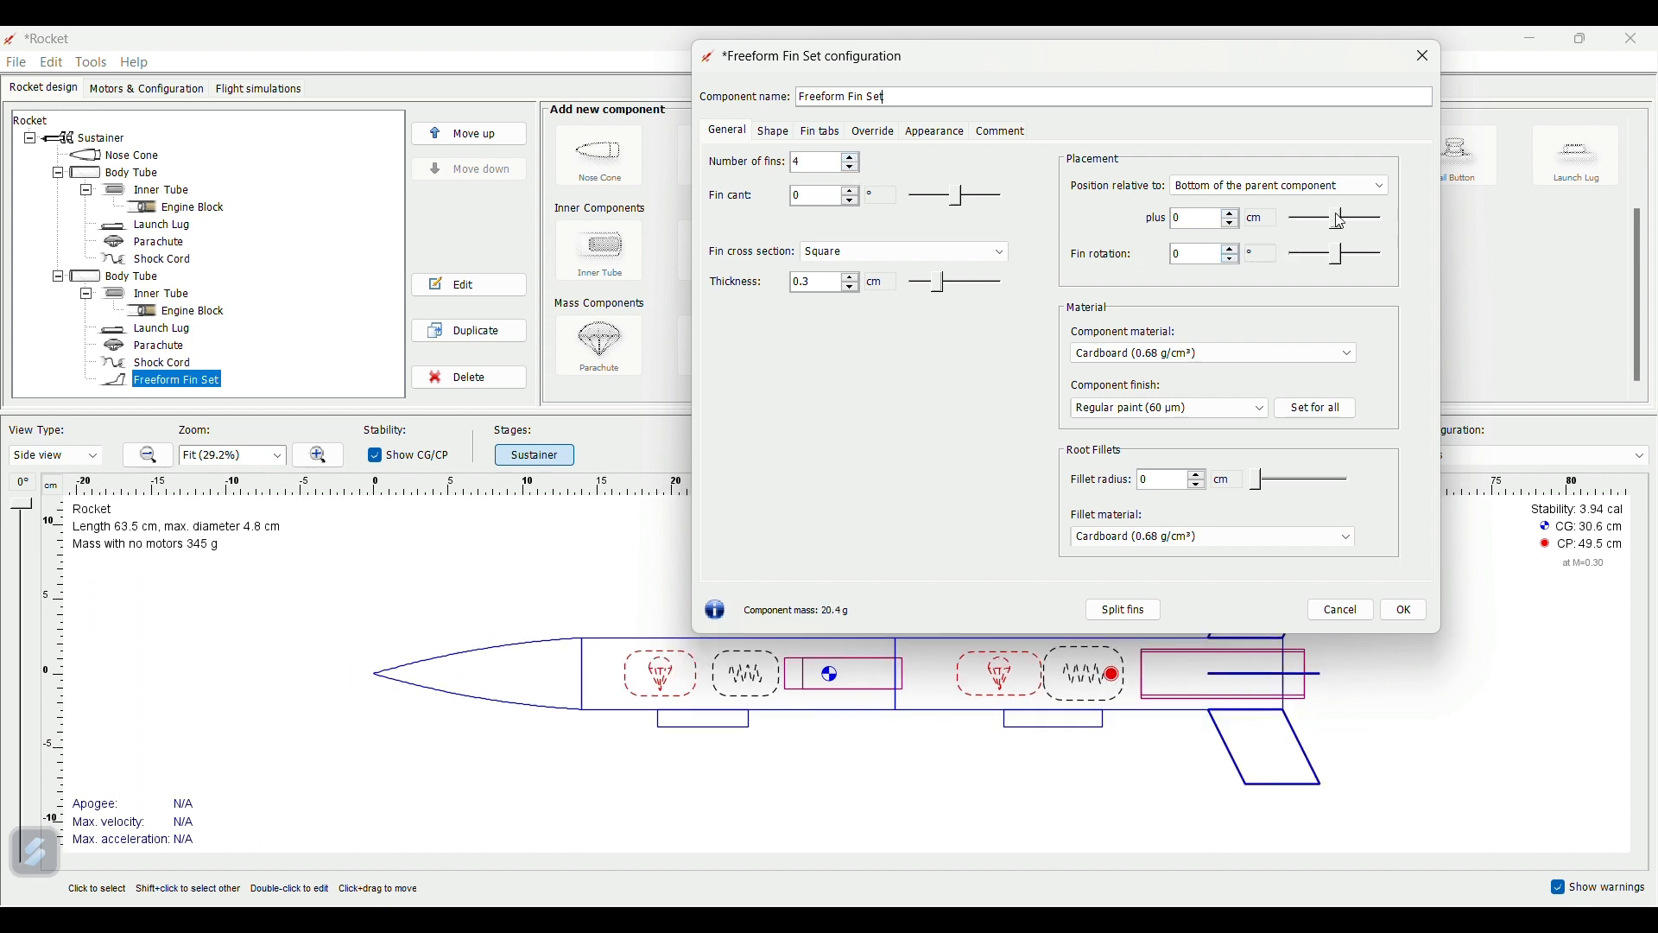
# - Offset the freeform fin set 3.6 cm from the rear body tube's bottom and set its fin rotation to 13°
pyautogui.moveTo(1339, 221); pyautogui.dragTo(1348, 221)
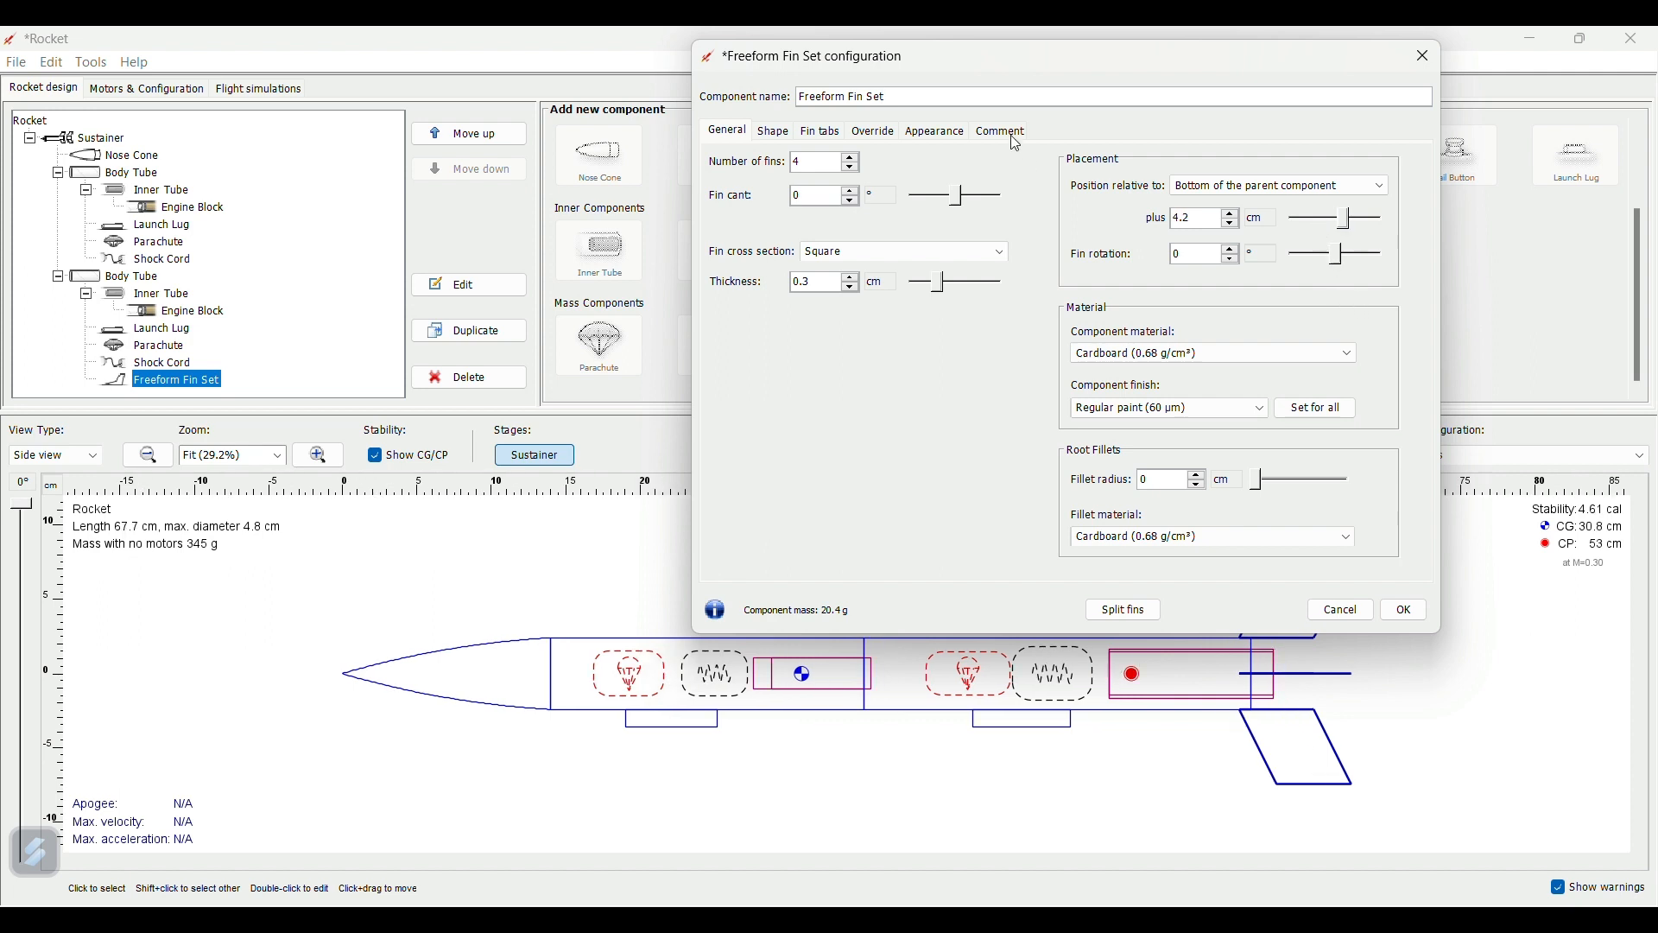
pyautogui.moveTo(1088, 66); pyautogui.dragTo(587, 57)
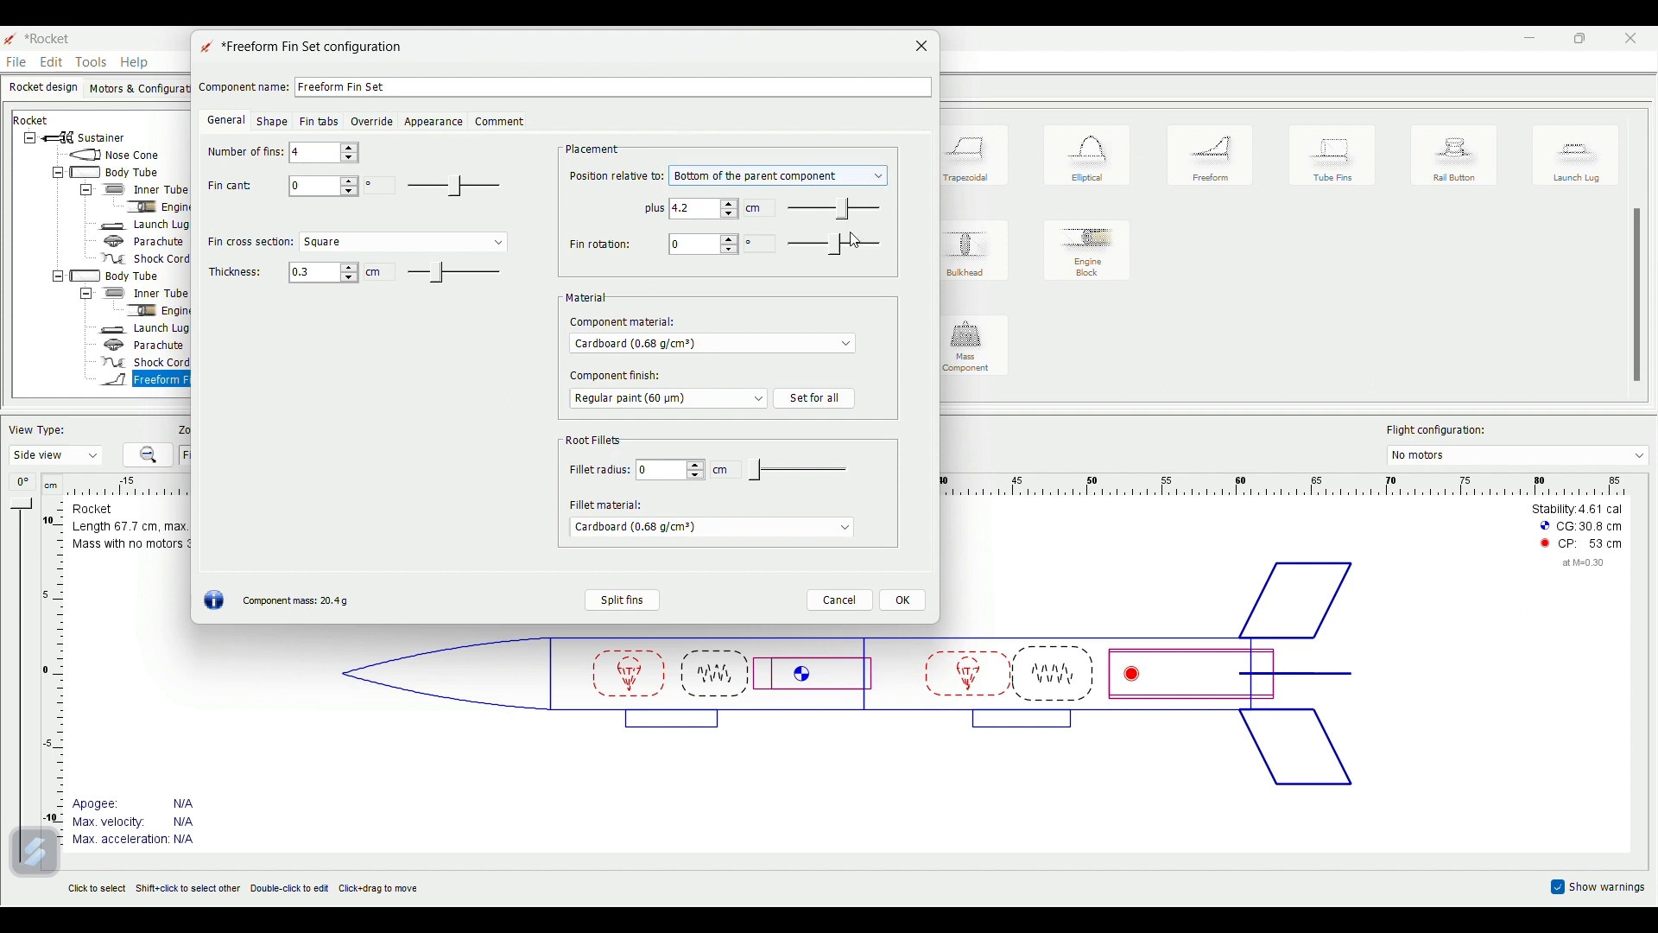
pyautogui.moveTo(843, 209); pyautogui.dragTo(851, 216)
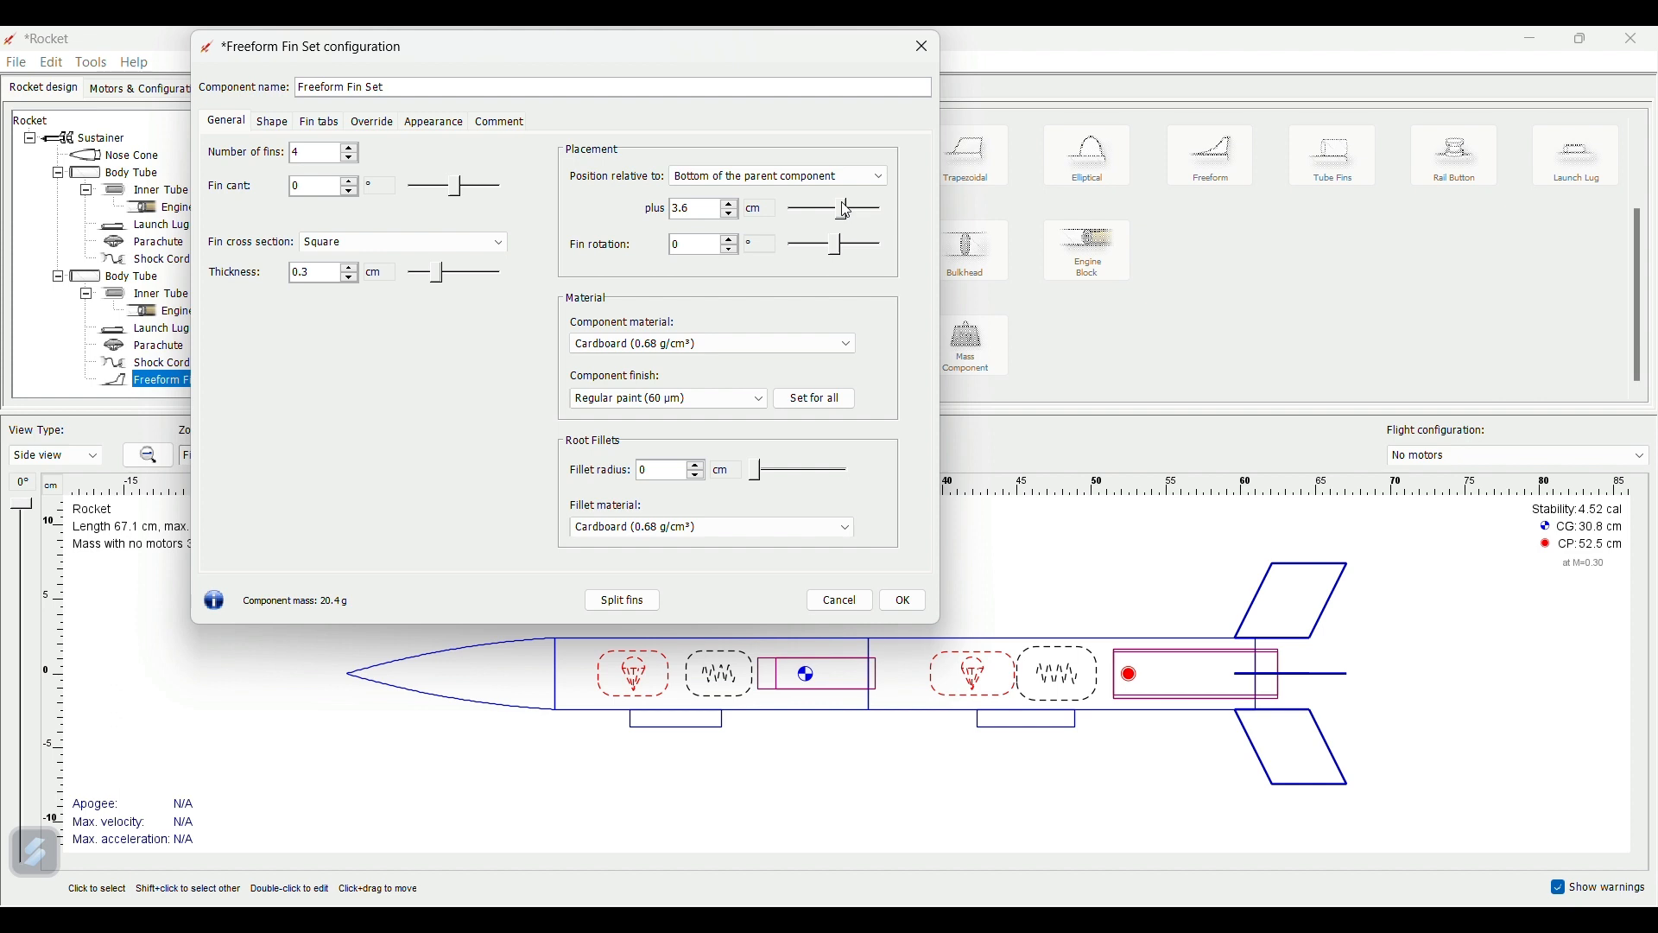
pyautogui.moveTo(837, 245); pyautogui.dragTo(845, 247)
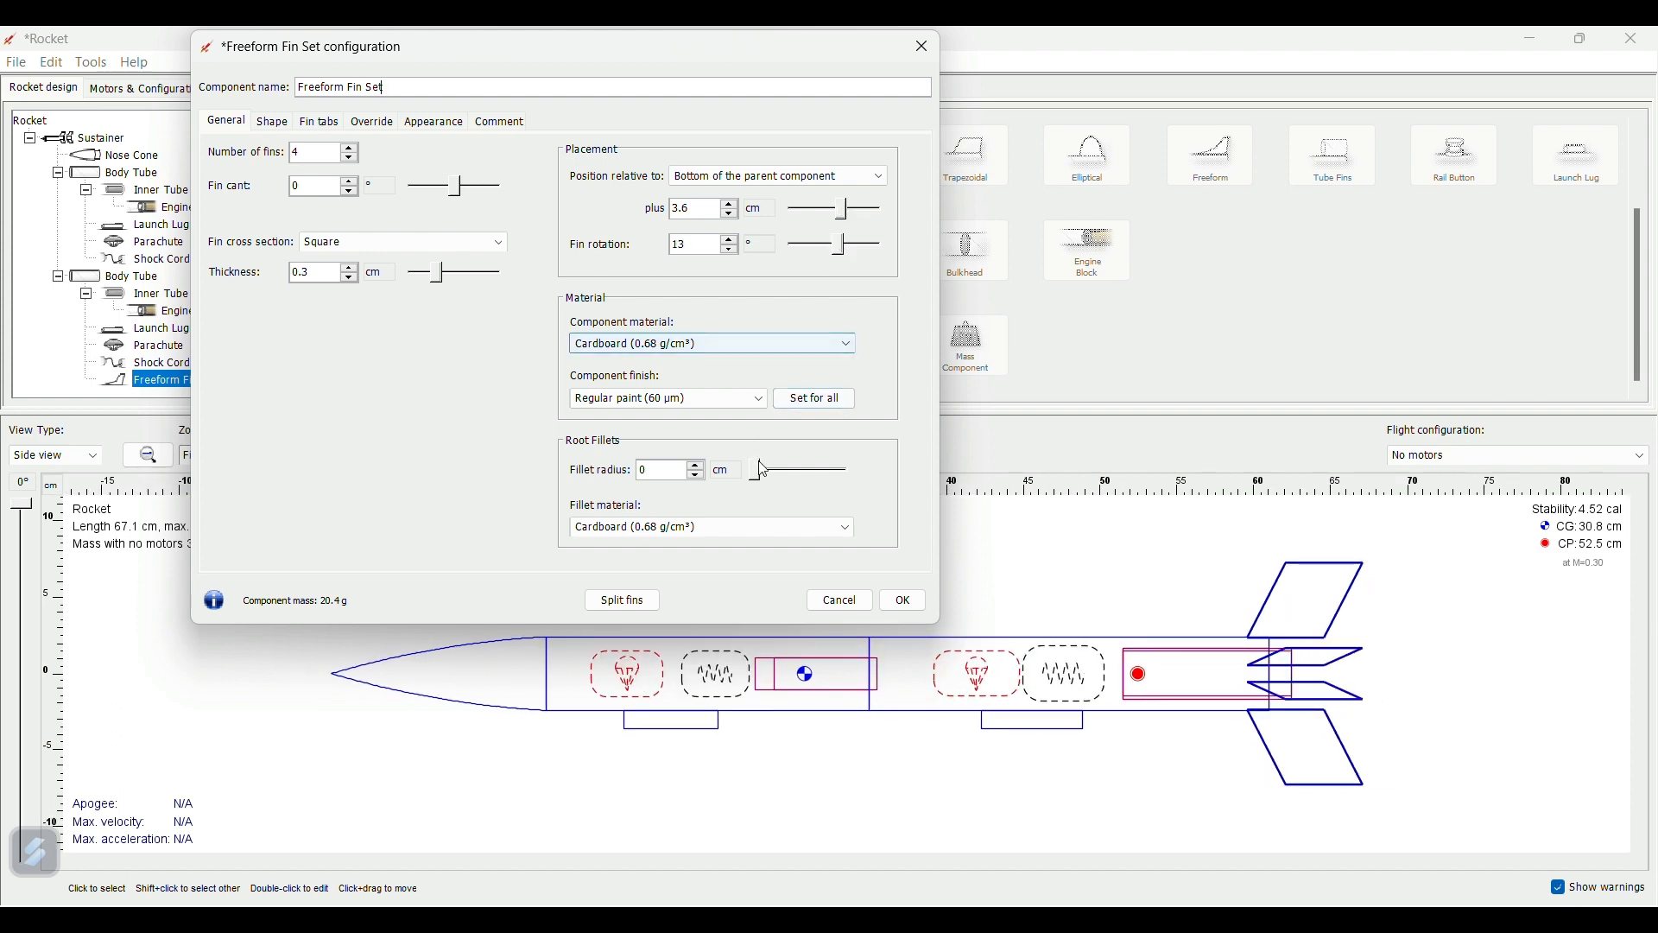
pyautogui.click(905, 602)
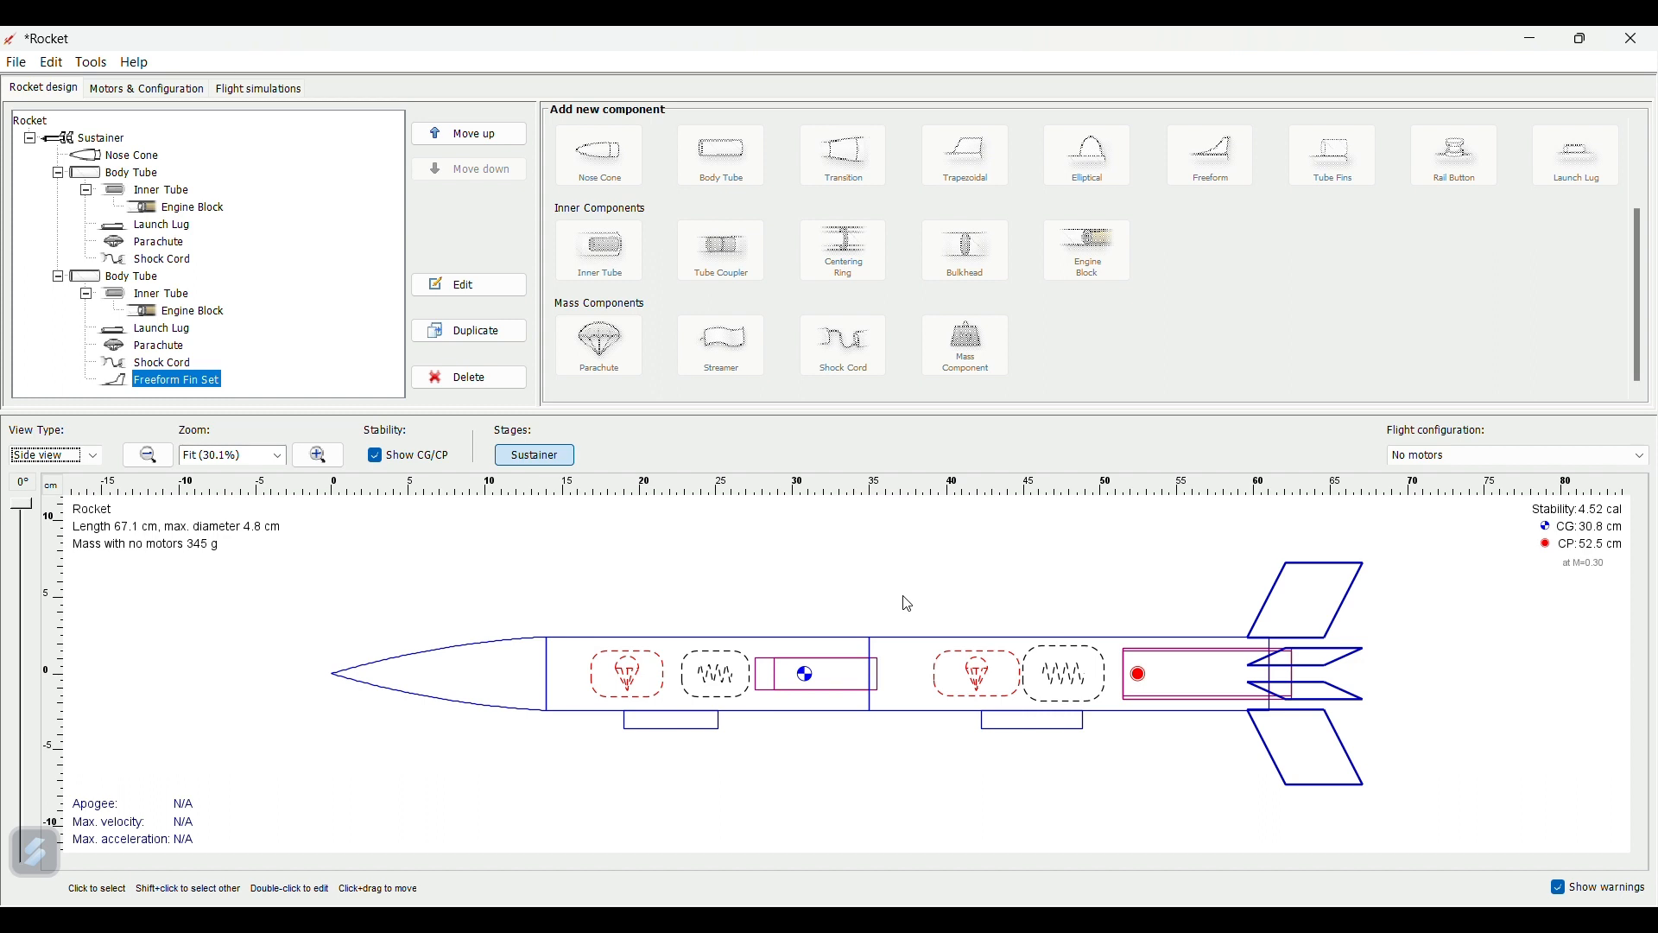
# - Examine the two body tubes and the components inside them in the side view, up close and at full length
pyautogui.click(863, 696)
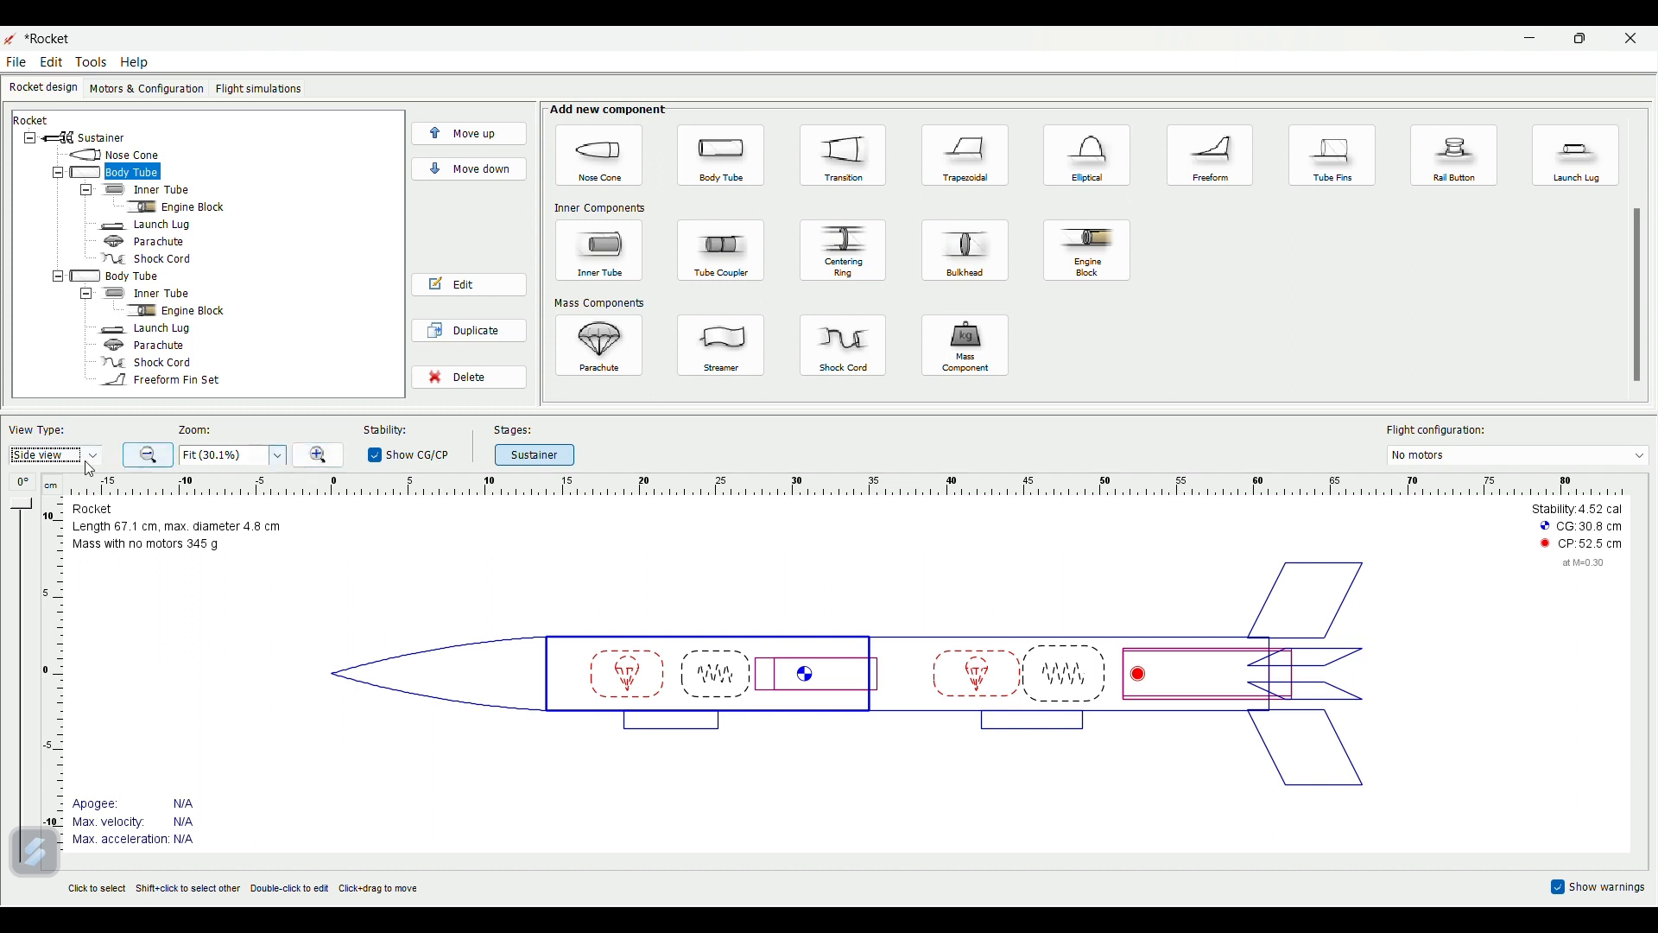
pyautogui.click(917, 669)
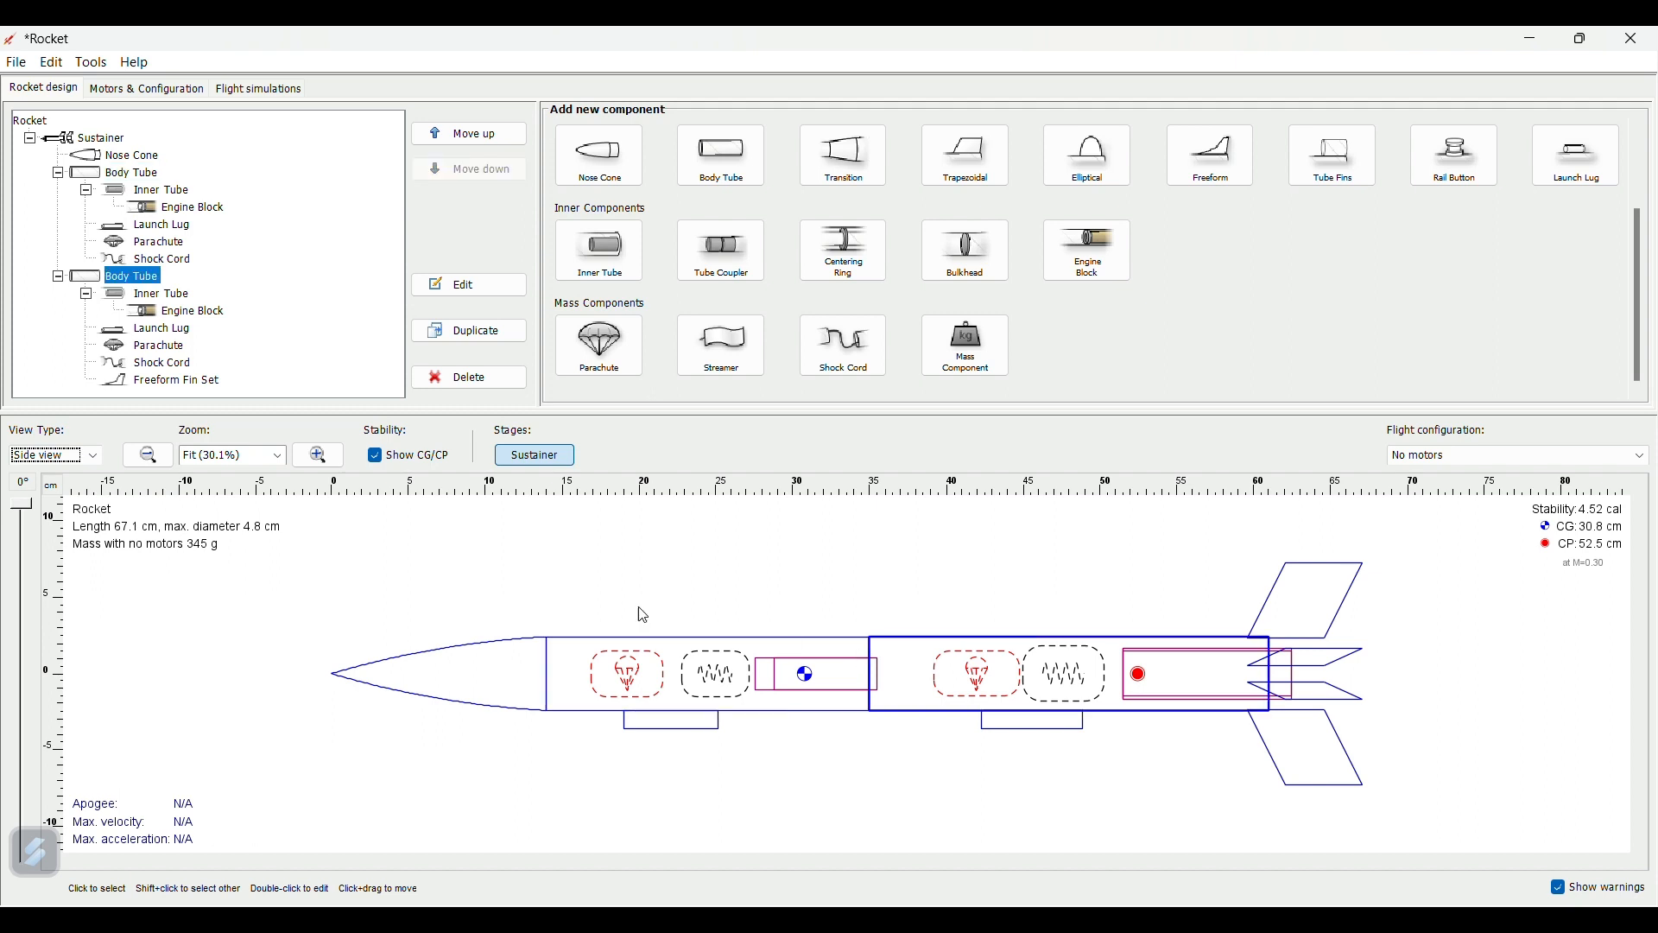
pyautogui.click(324, 462)
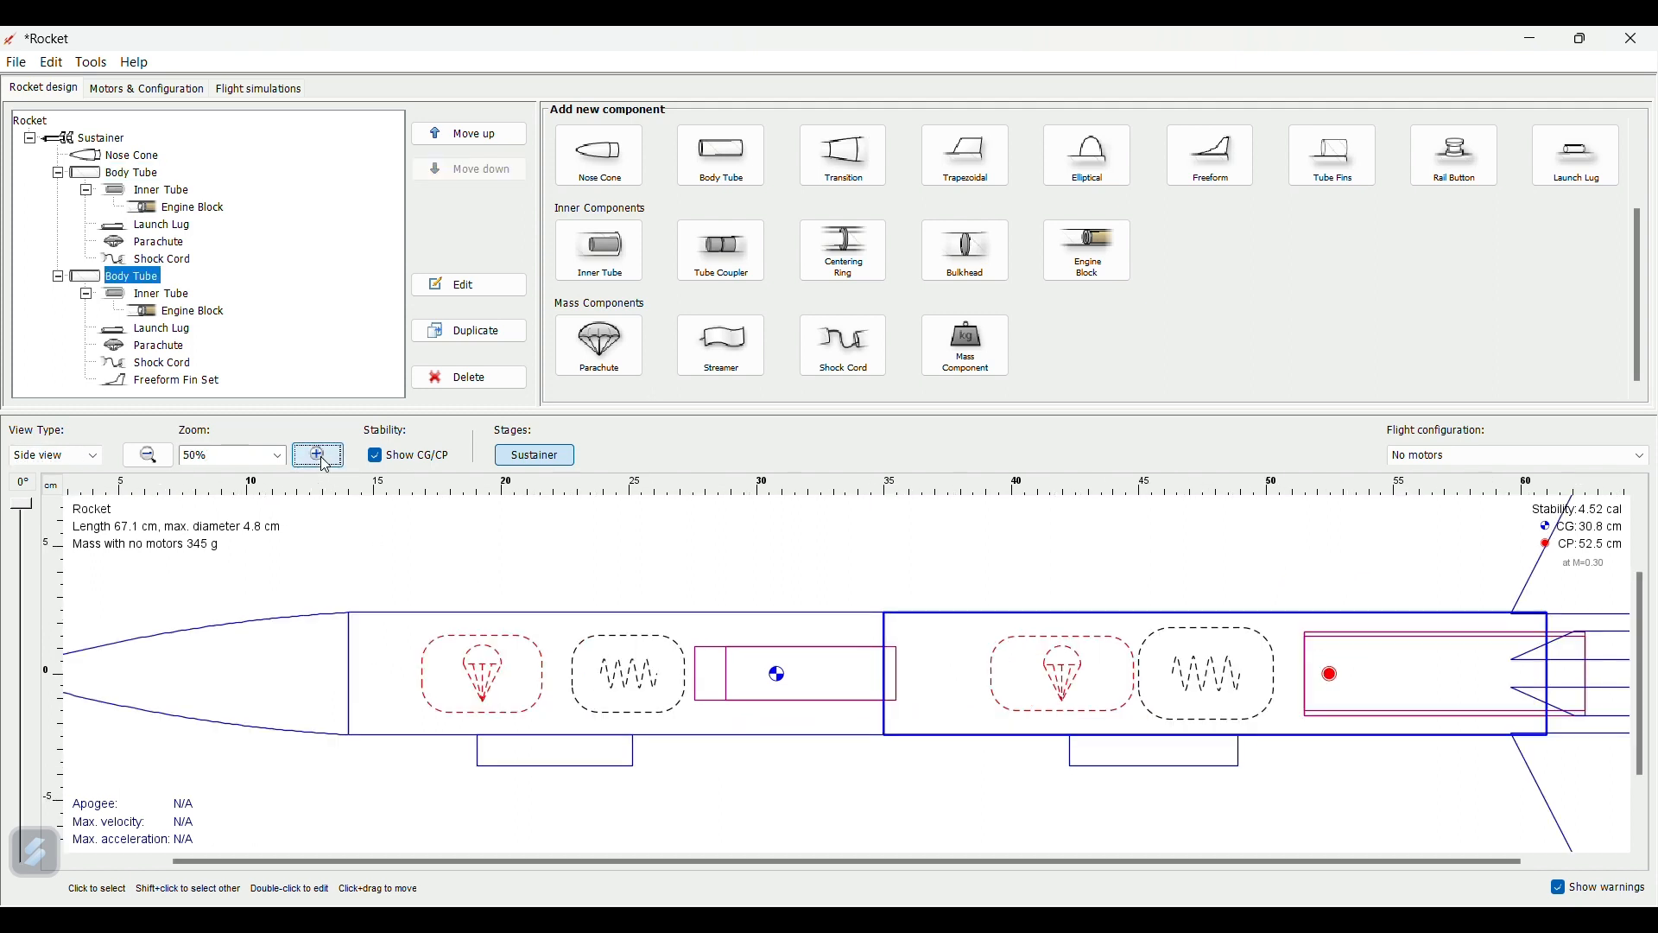
pyautogui.click(320, 459)
pyautogui.click(325, 465)
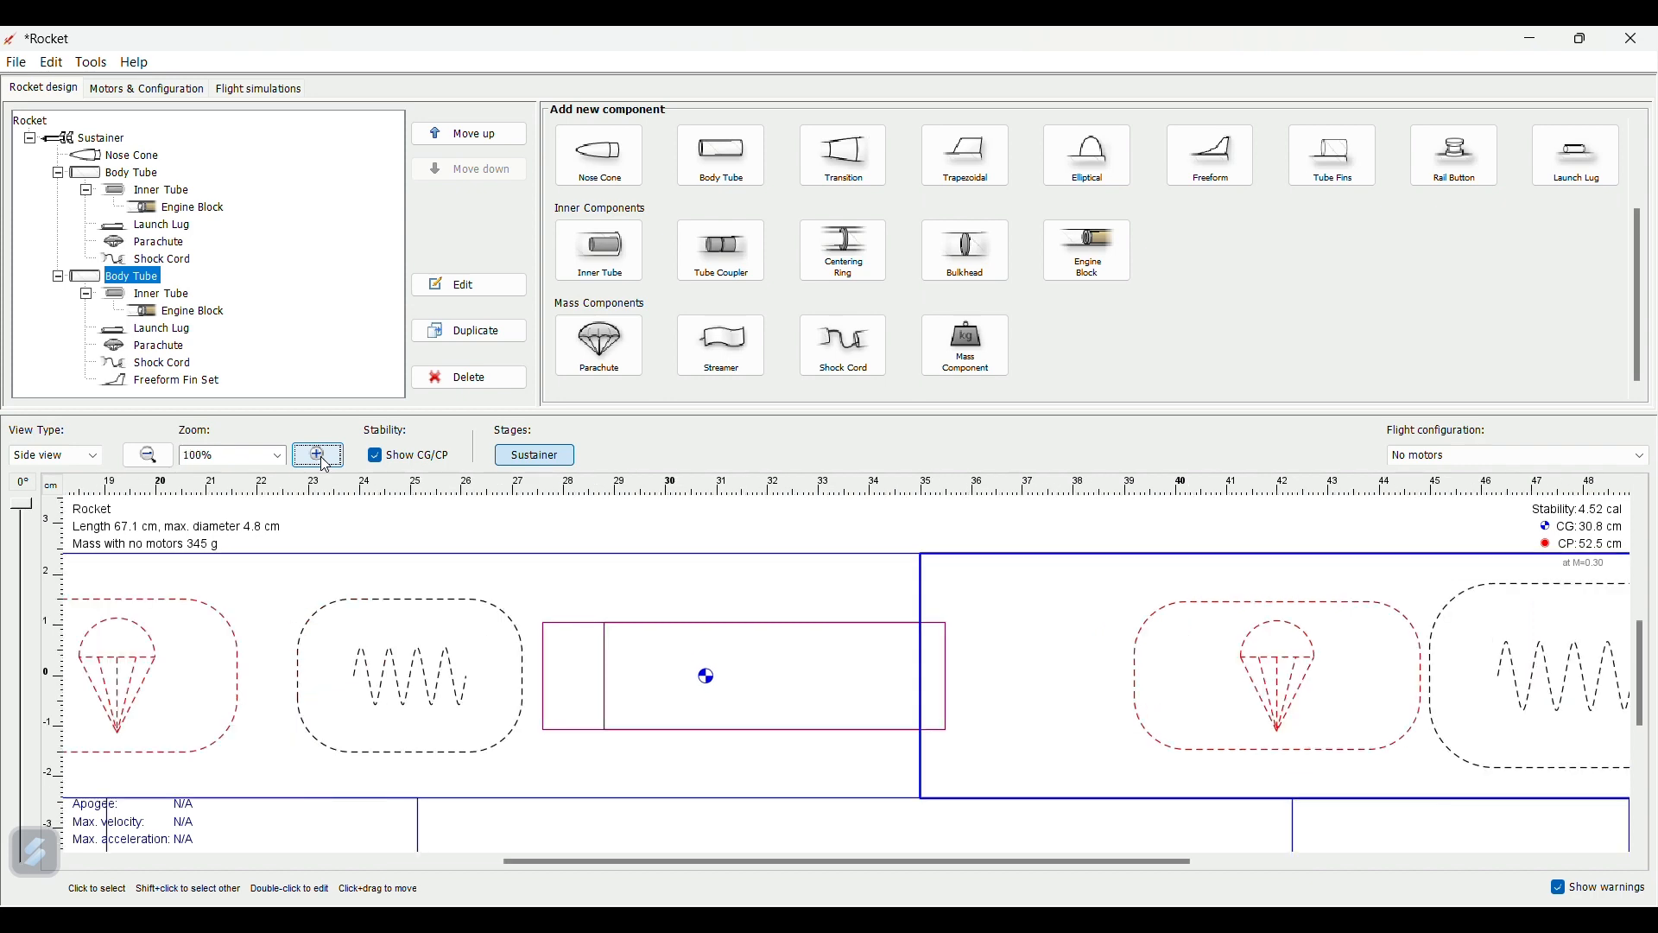
pyautogui.click(148, 465)
pyautogui.click(149, 465)
pyautogui.click(148, 464)
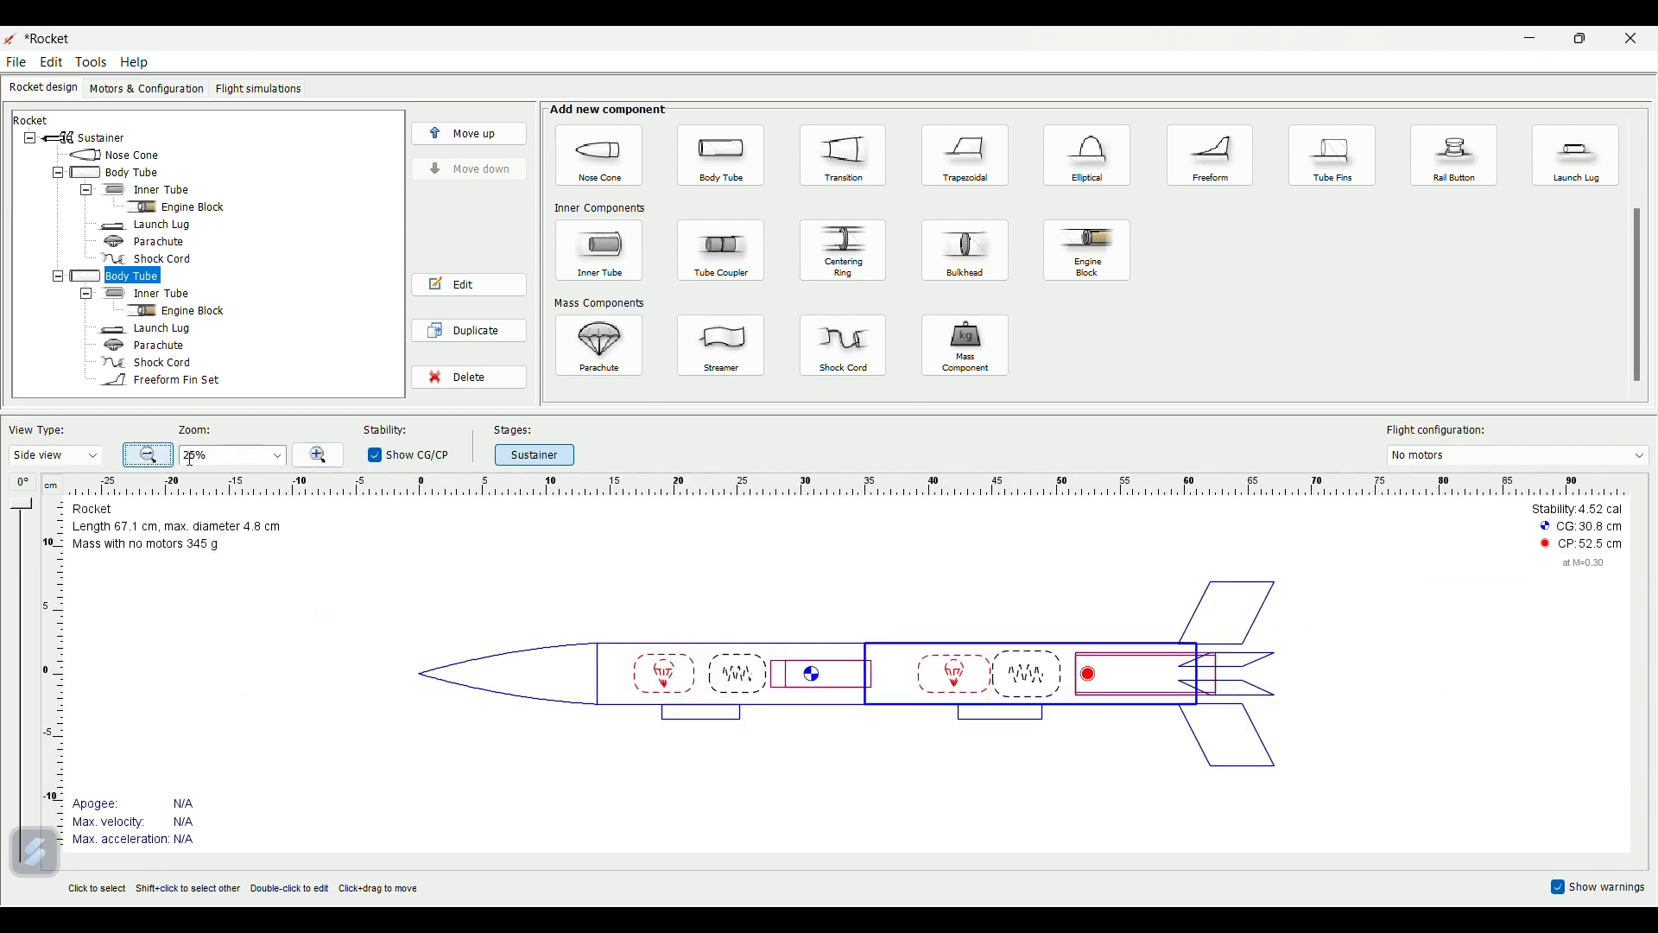
pyautogui.click(318, 456)
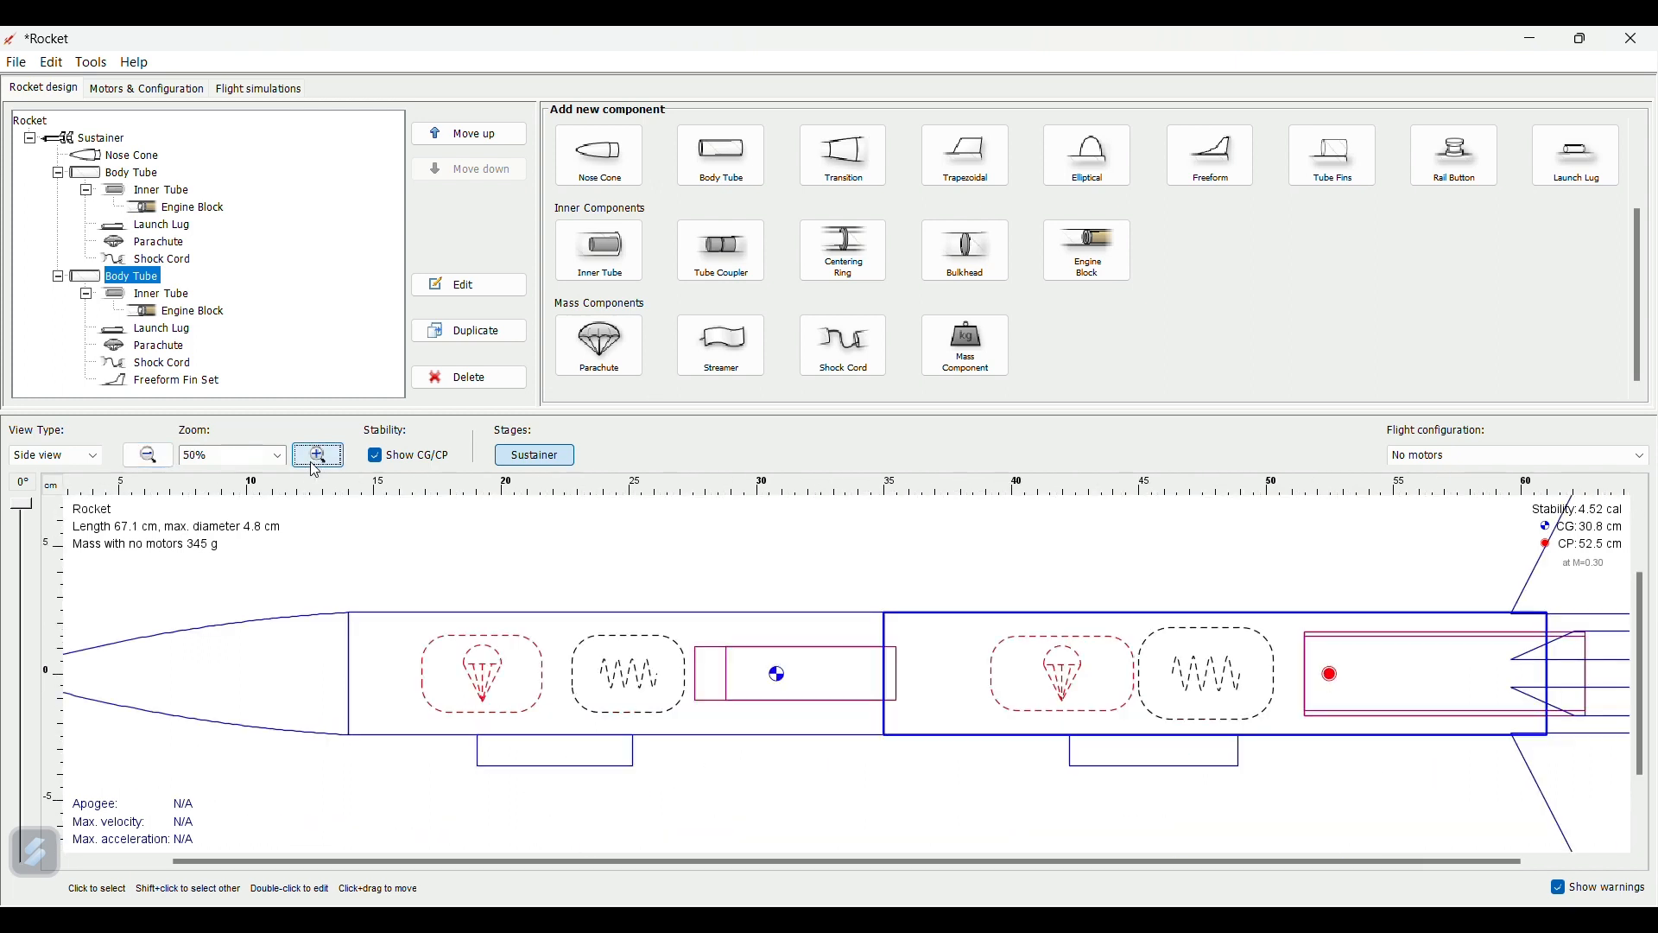
# - Switch the rocket display from the side view to 3D Unfinished and on to 3D Finished to inspect its outer appearance
pyautogui.click(64, 456)
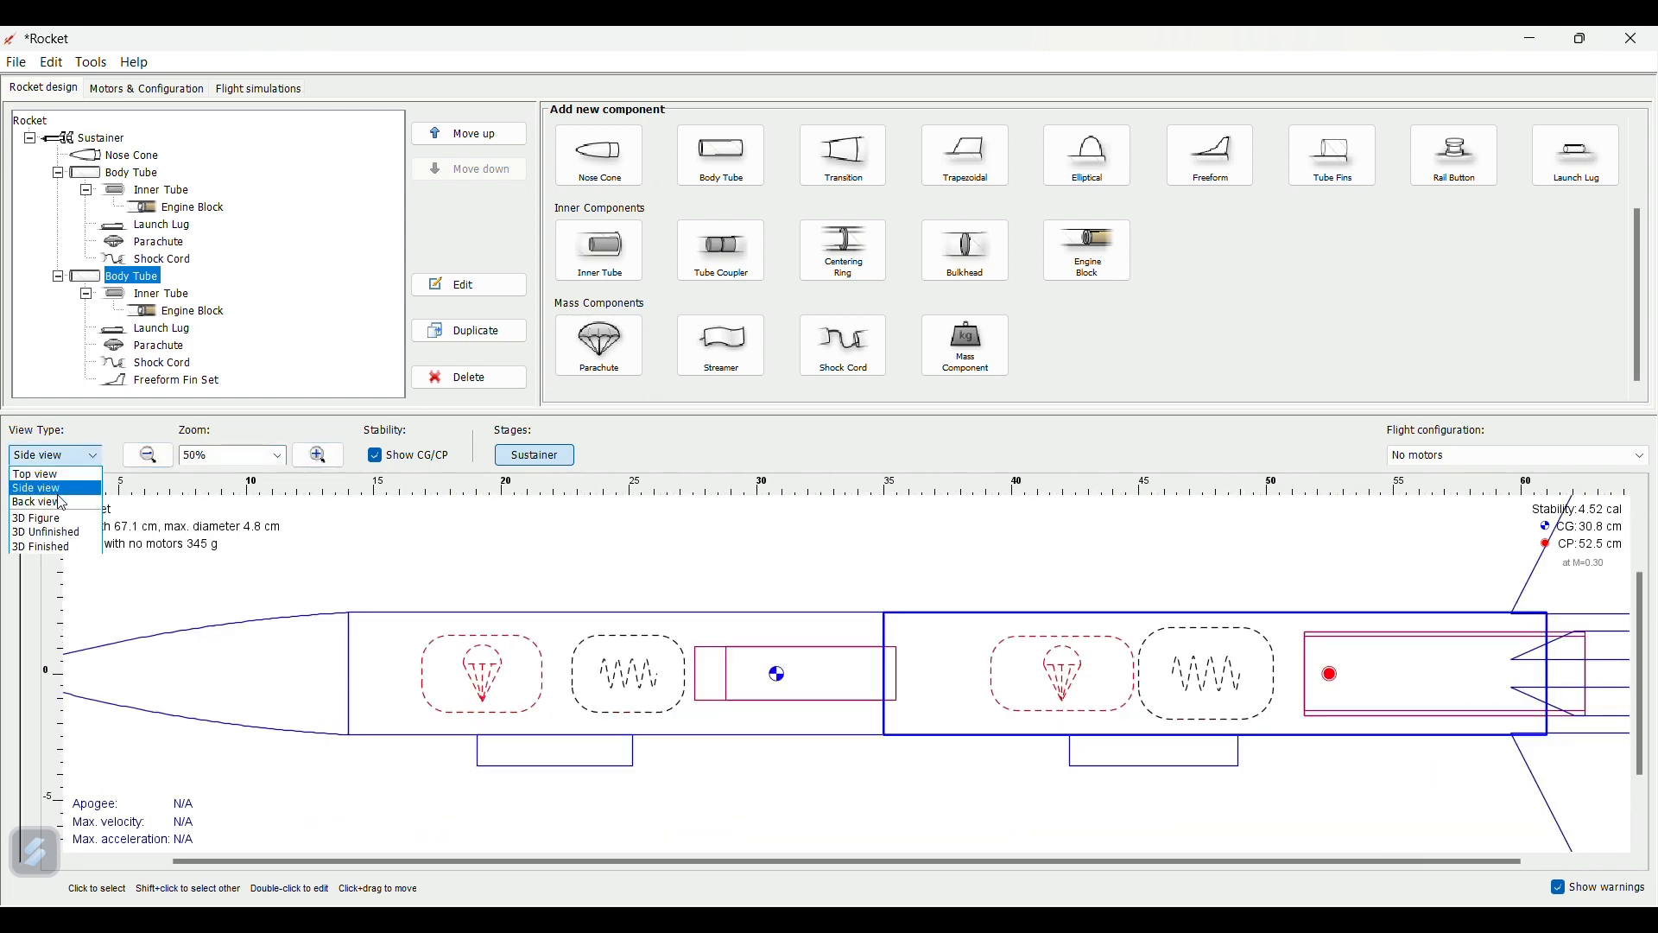
pyautogui.click(60, 533)
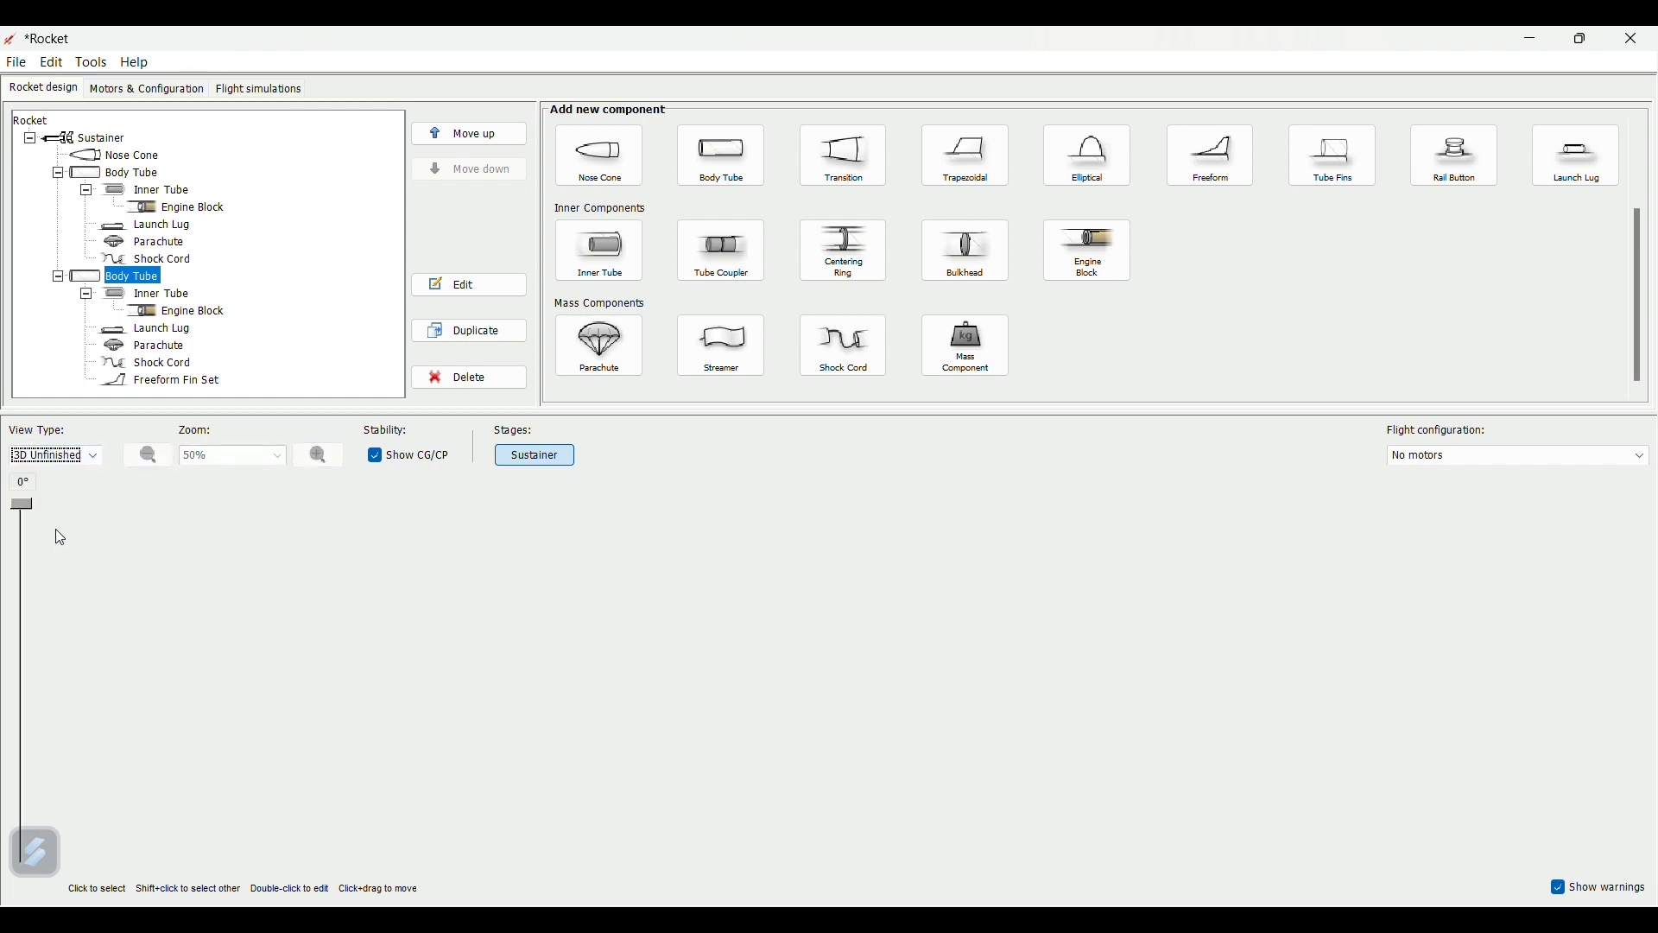
pyautogui.click(94, 460)
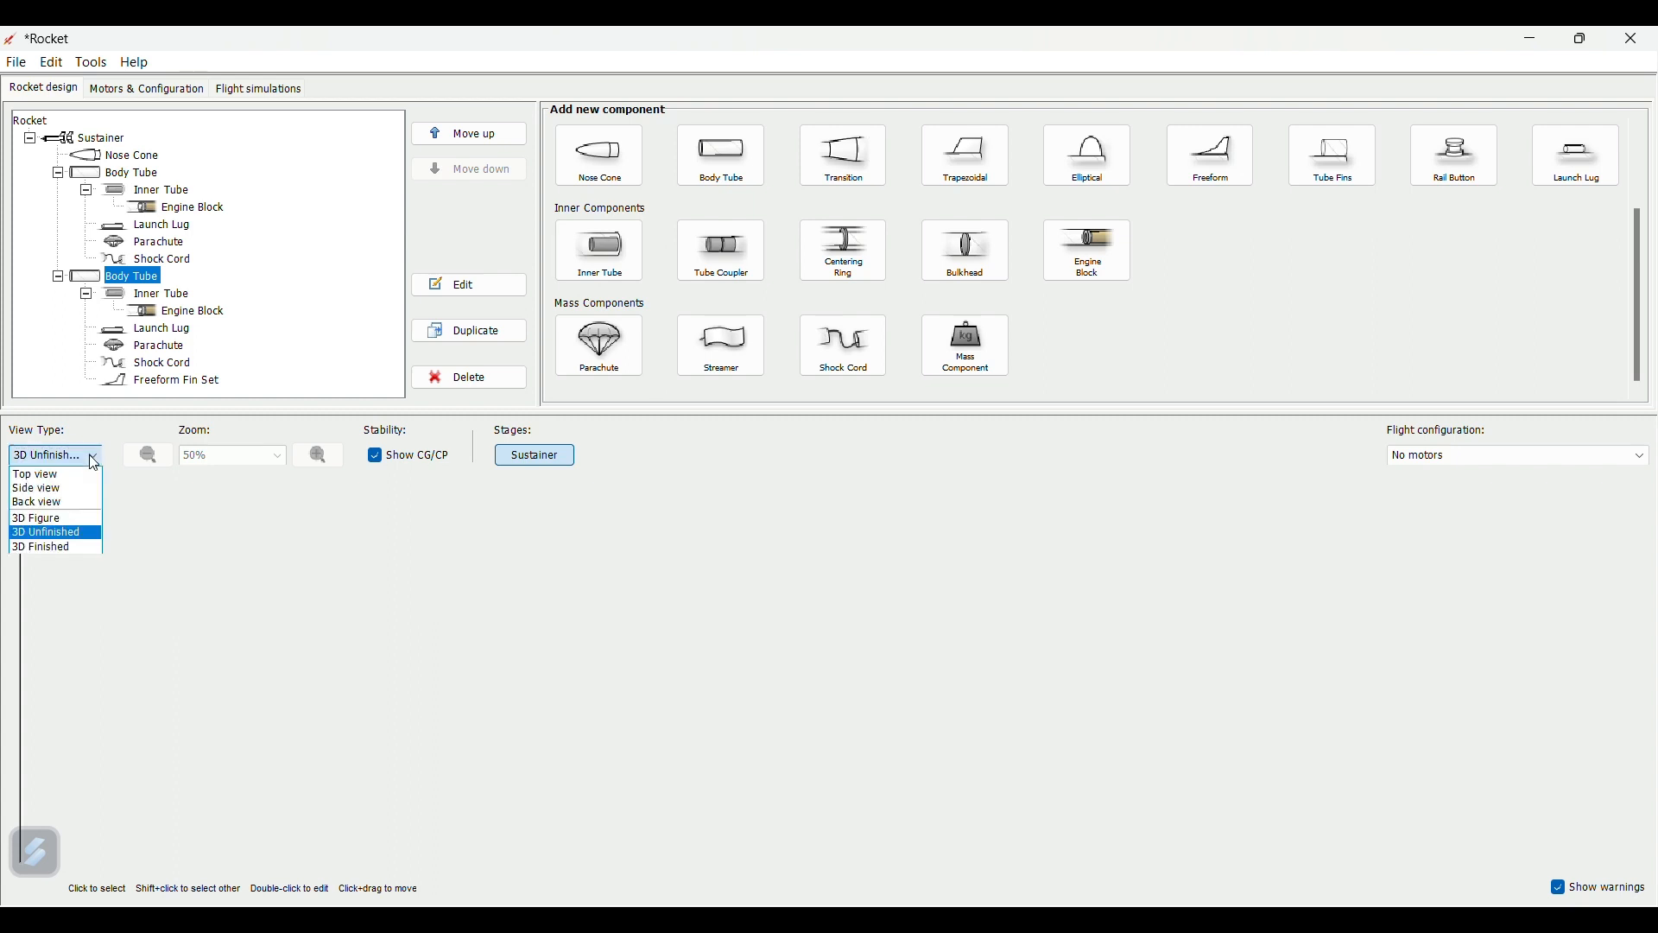
pyautogui.click(59, 549)
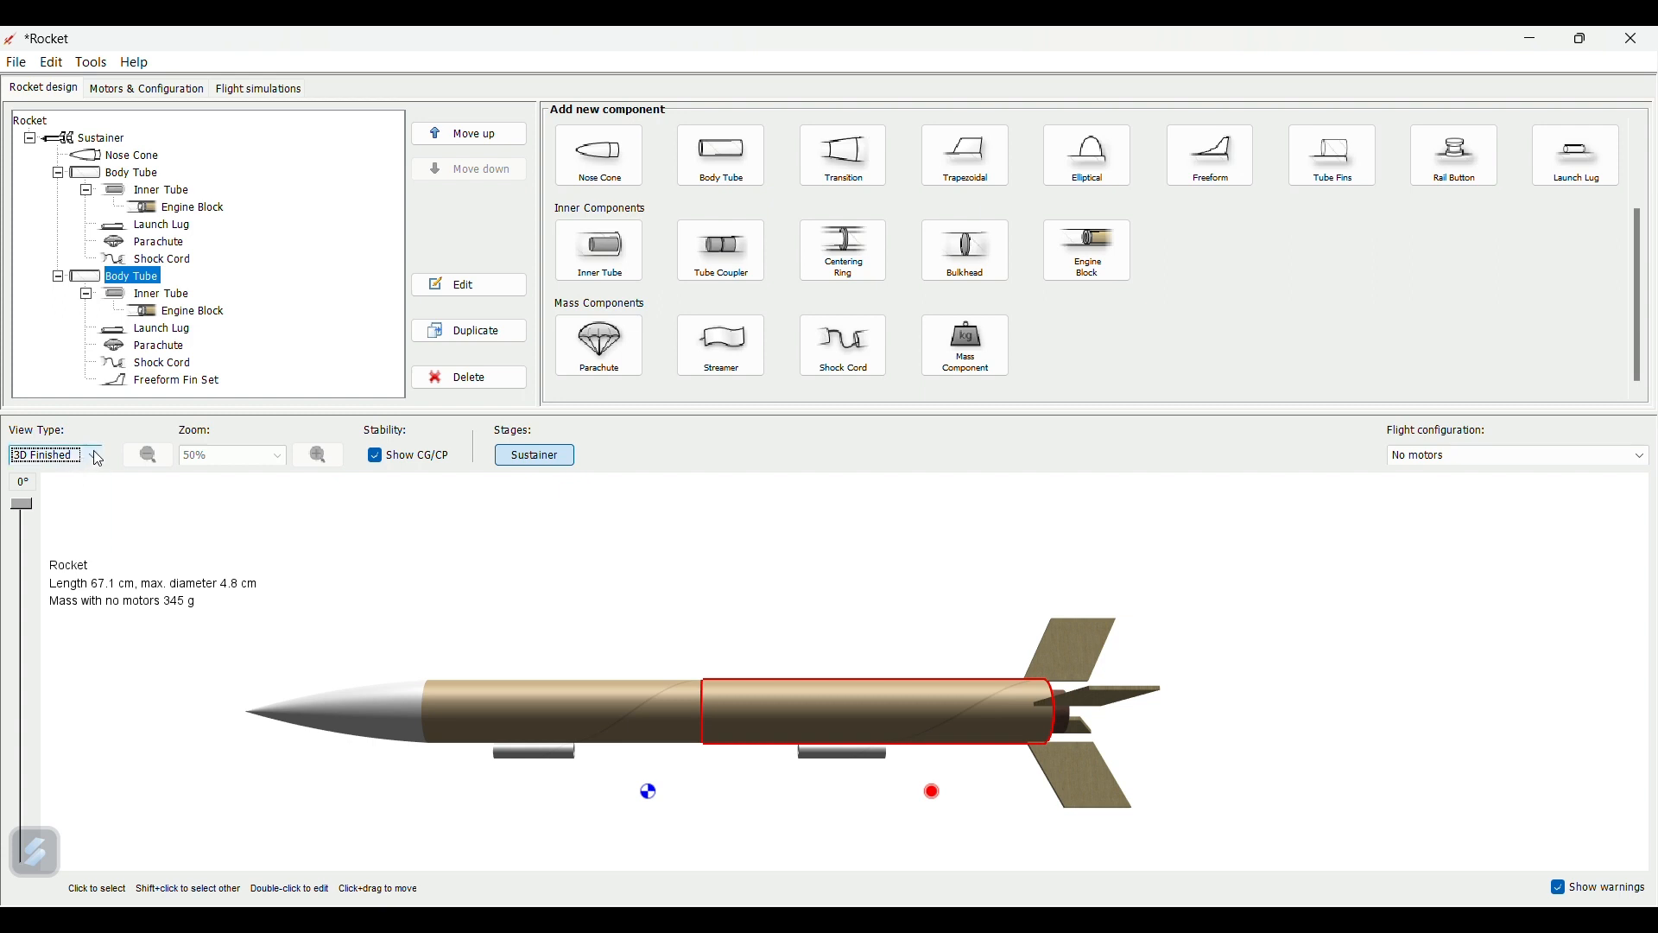
# - Show the rocket as a 3D Figure and rotate it to inspect the internal components from another angle
pyautogui.click(91, 456)
pyautogui.click(75, 521)
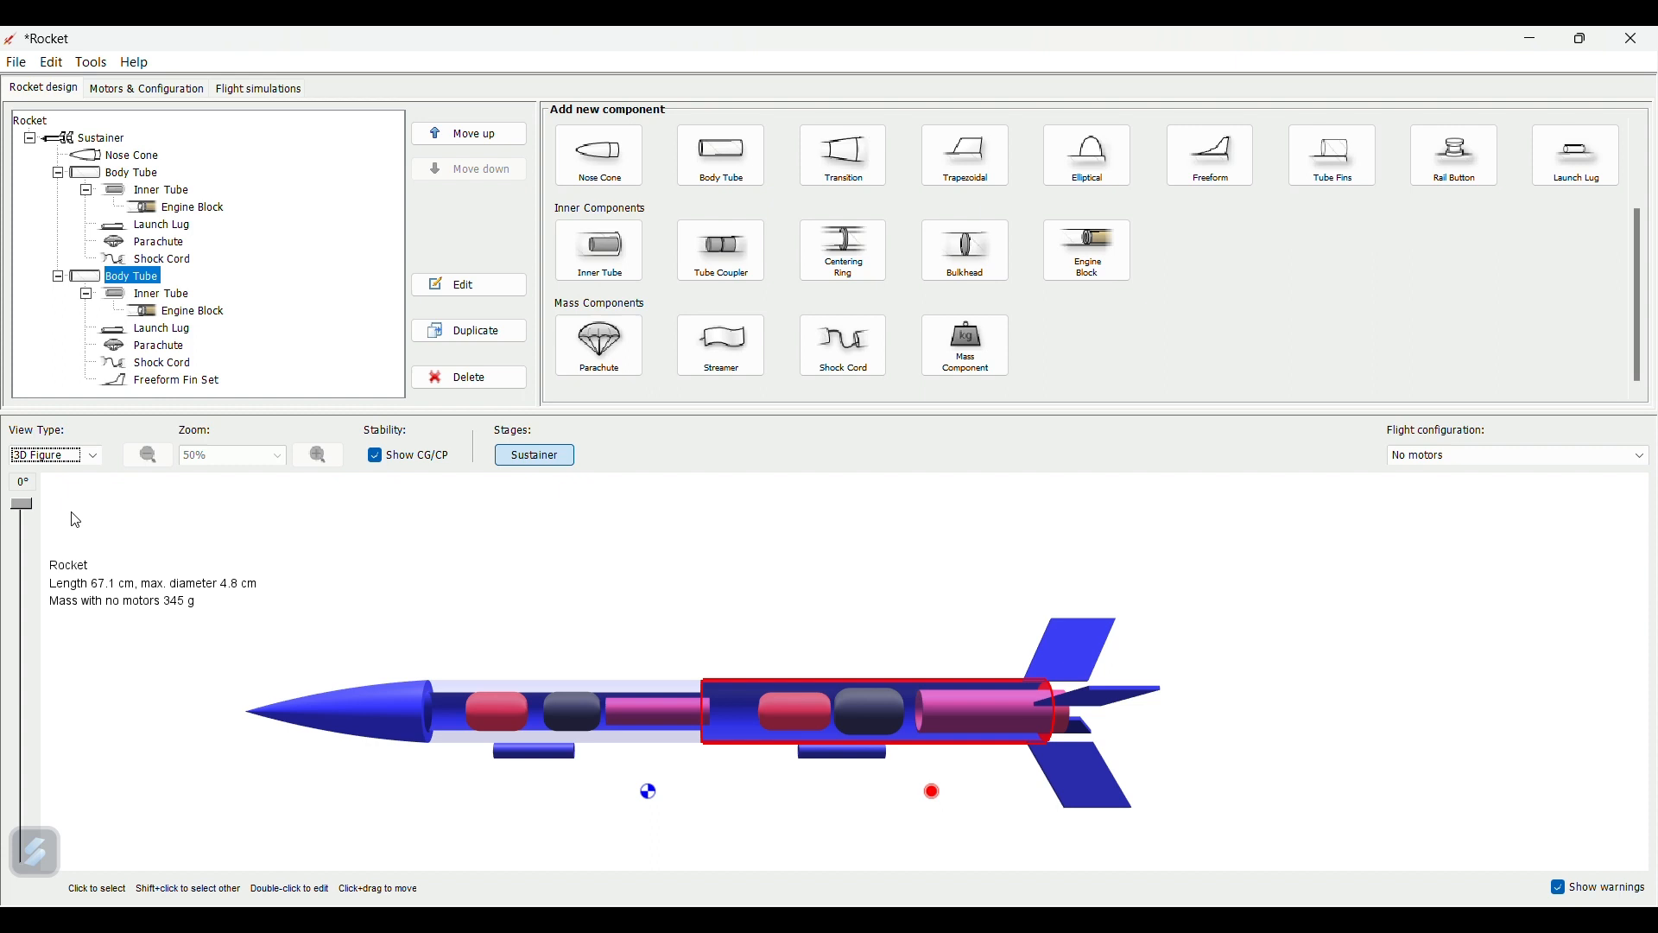
pyautogui.moveTo(76, 520); pyautogui.dragTo(296, 486)
# - Show the rocket in the 3D Unfinished view, rotate it and clear the rear body tube's selection to inspect the interior
pyautogui.click(76, 466)
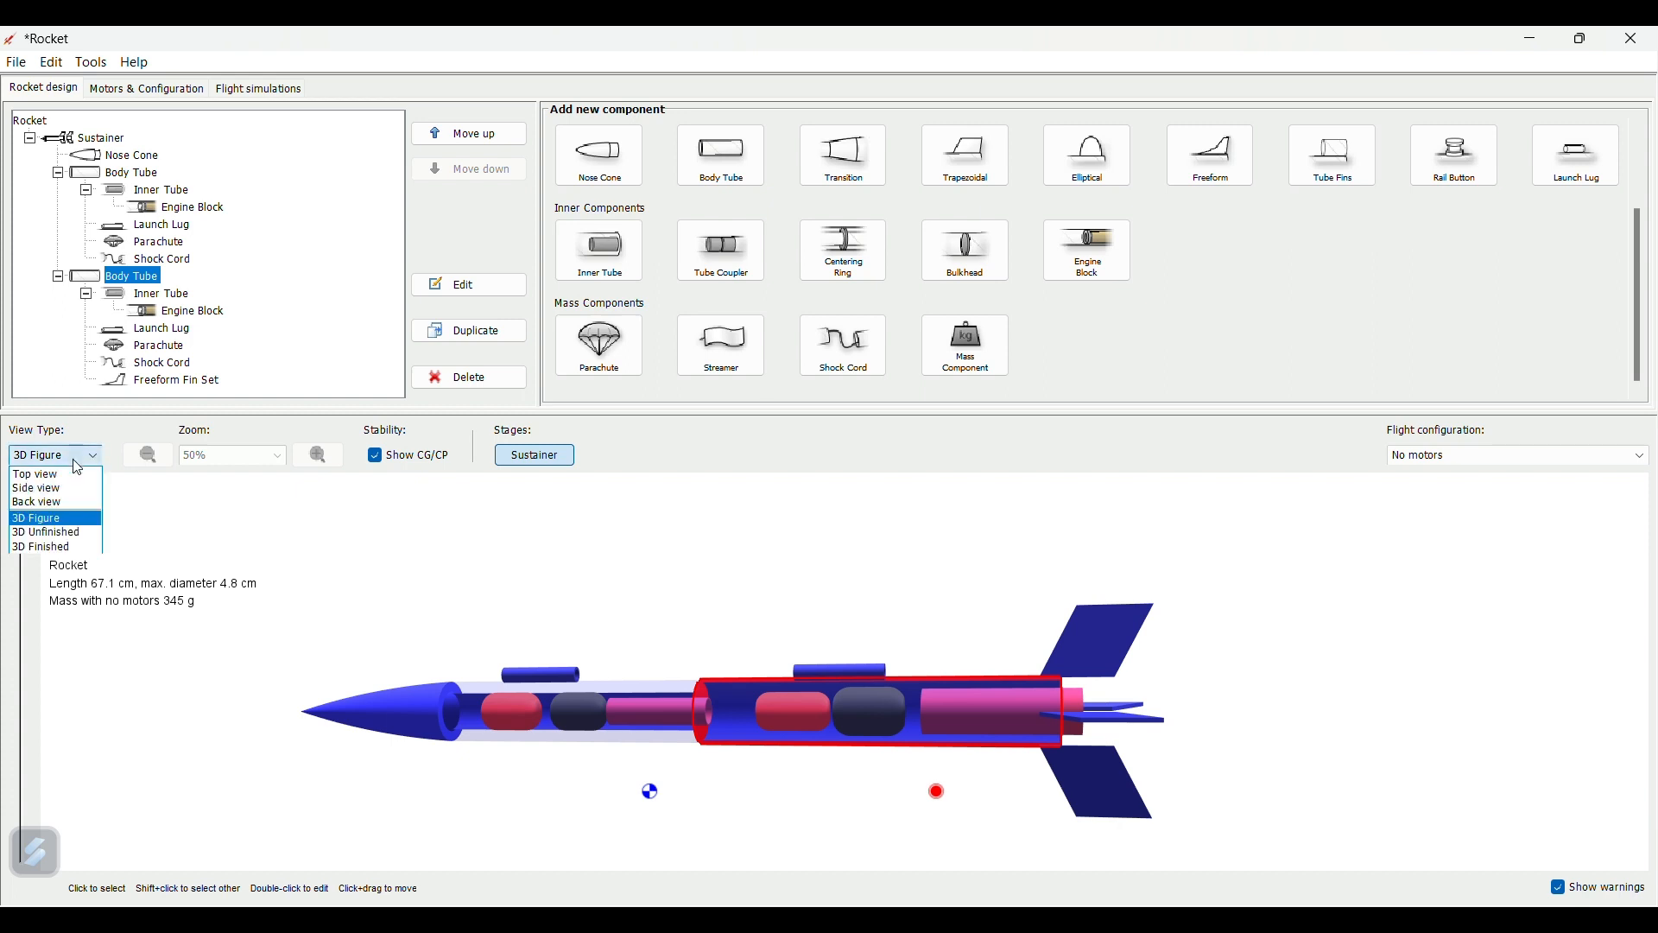
pyautogui.click(78, 534)
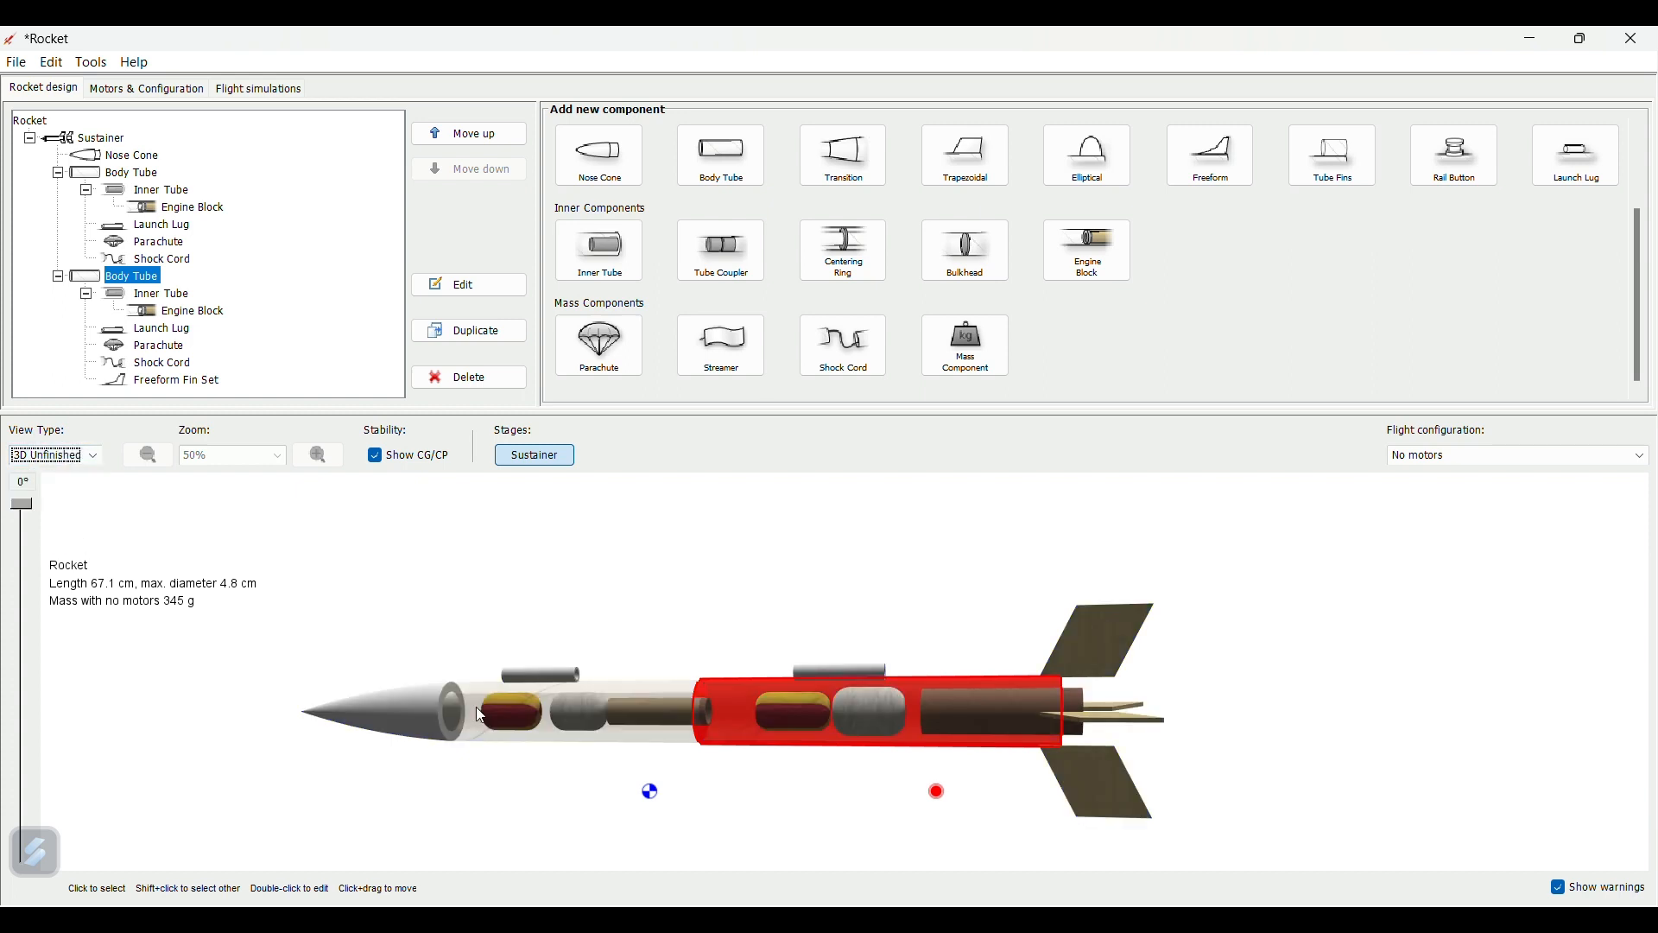
pyautogui.moveTo(475, 707); pyautogui.dragTo(557, 694)
pyautogui.click(563, 717)
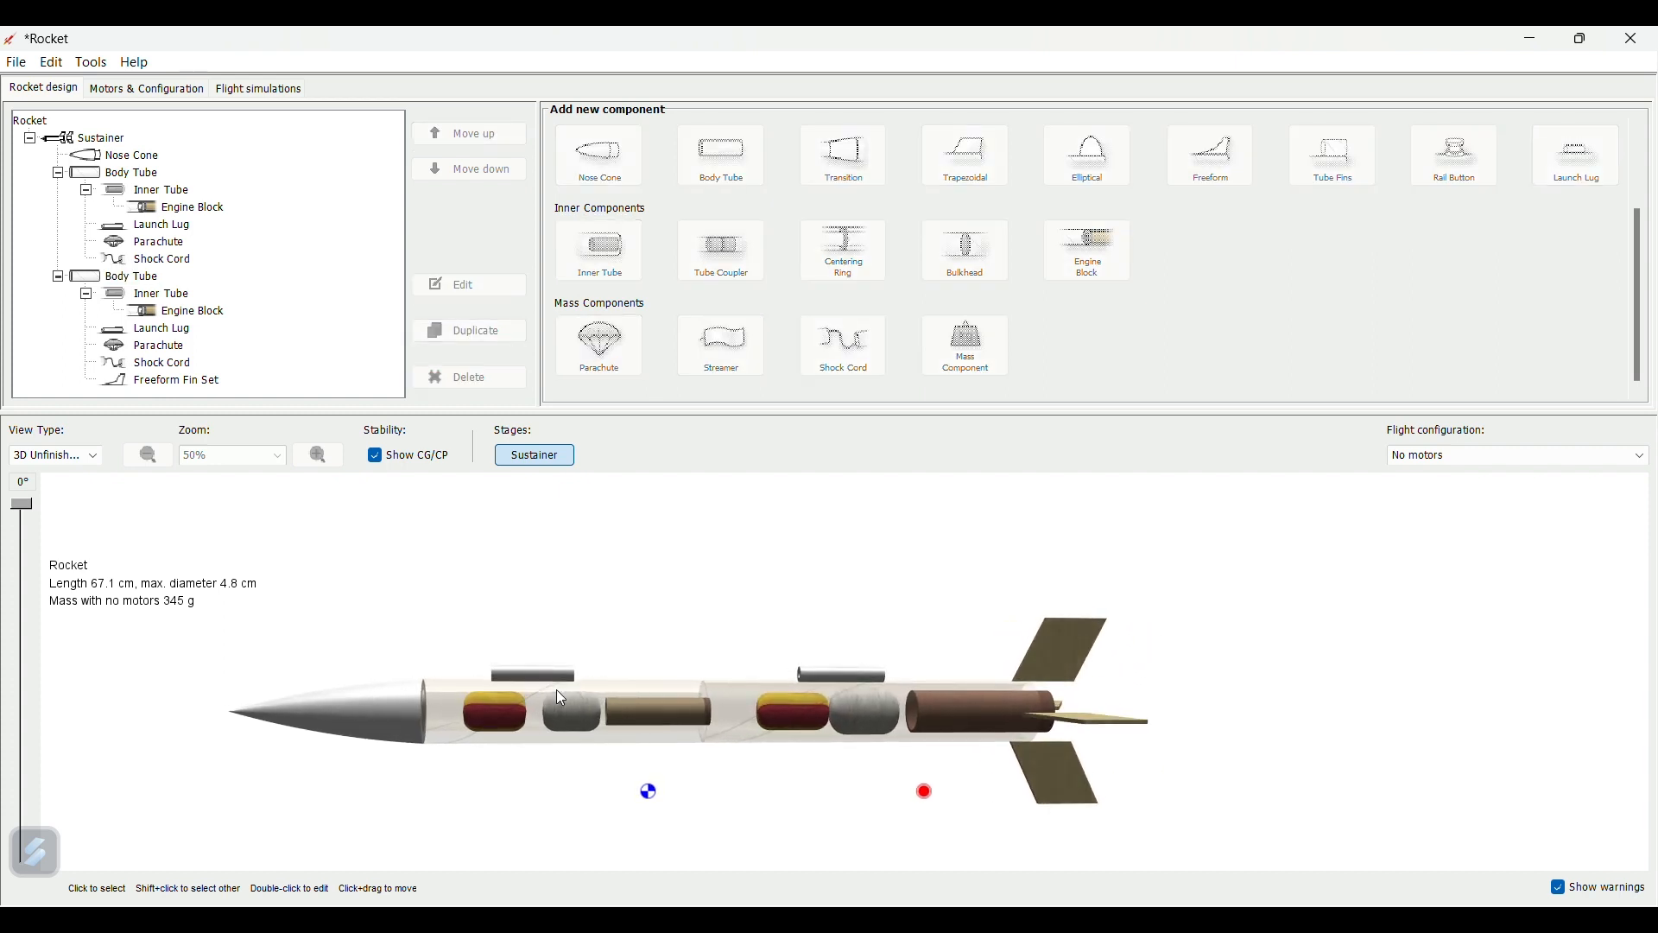
# - Rotate the rocket in the 3D Finished view to inspect the fins and launch lugs, and return to 3D Unfinished
pyautogui.click(56, 455)
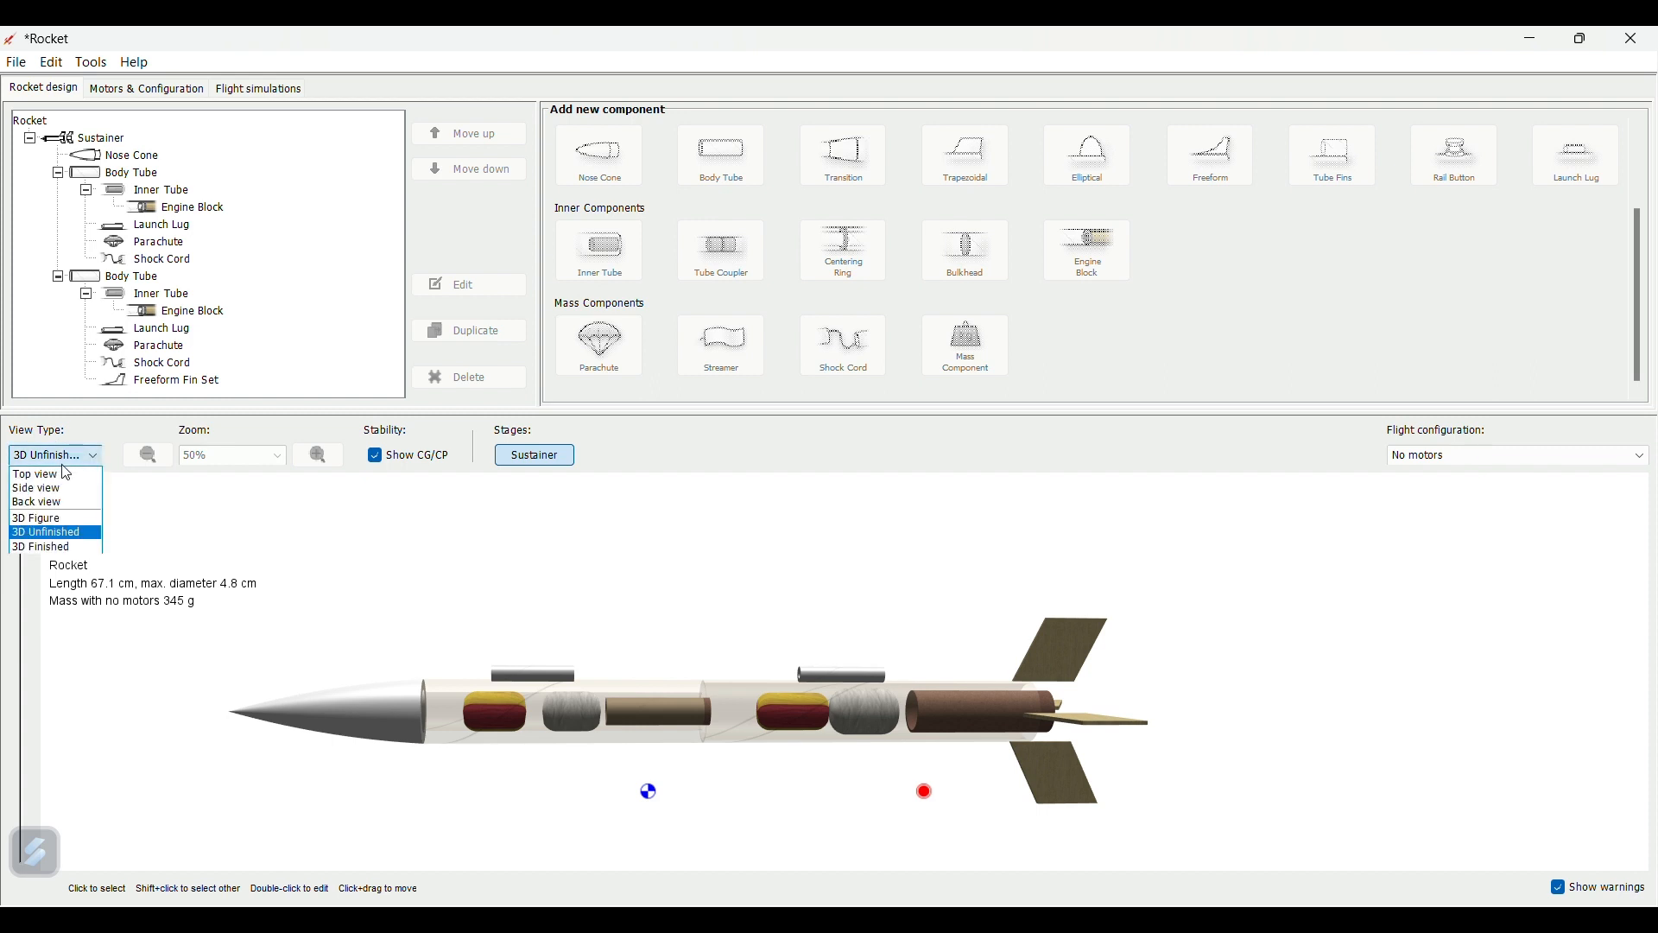
pyautogui.click(70, 549)
pyautogui.moveTo(416, 703); pyautogui.dragTo(402, 765)
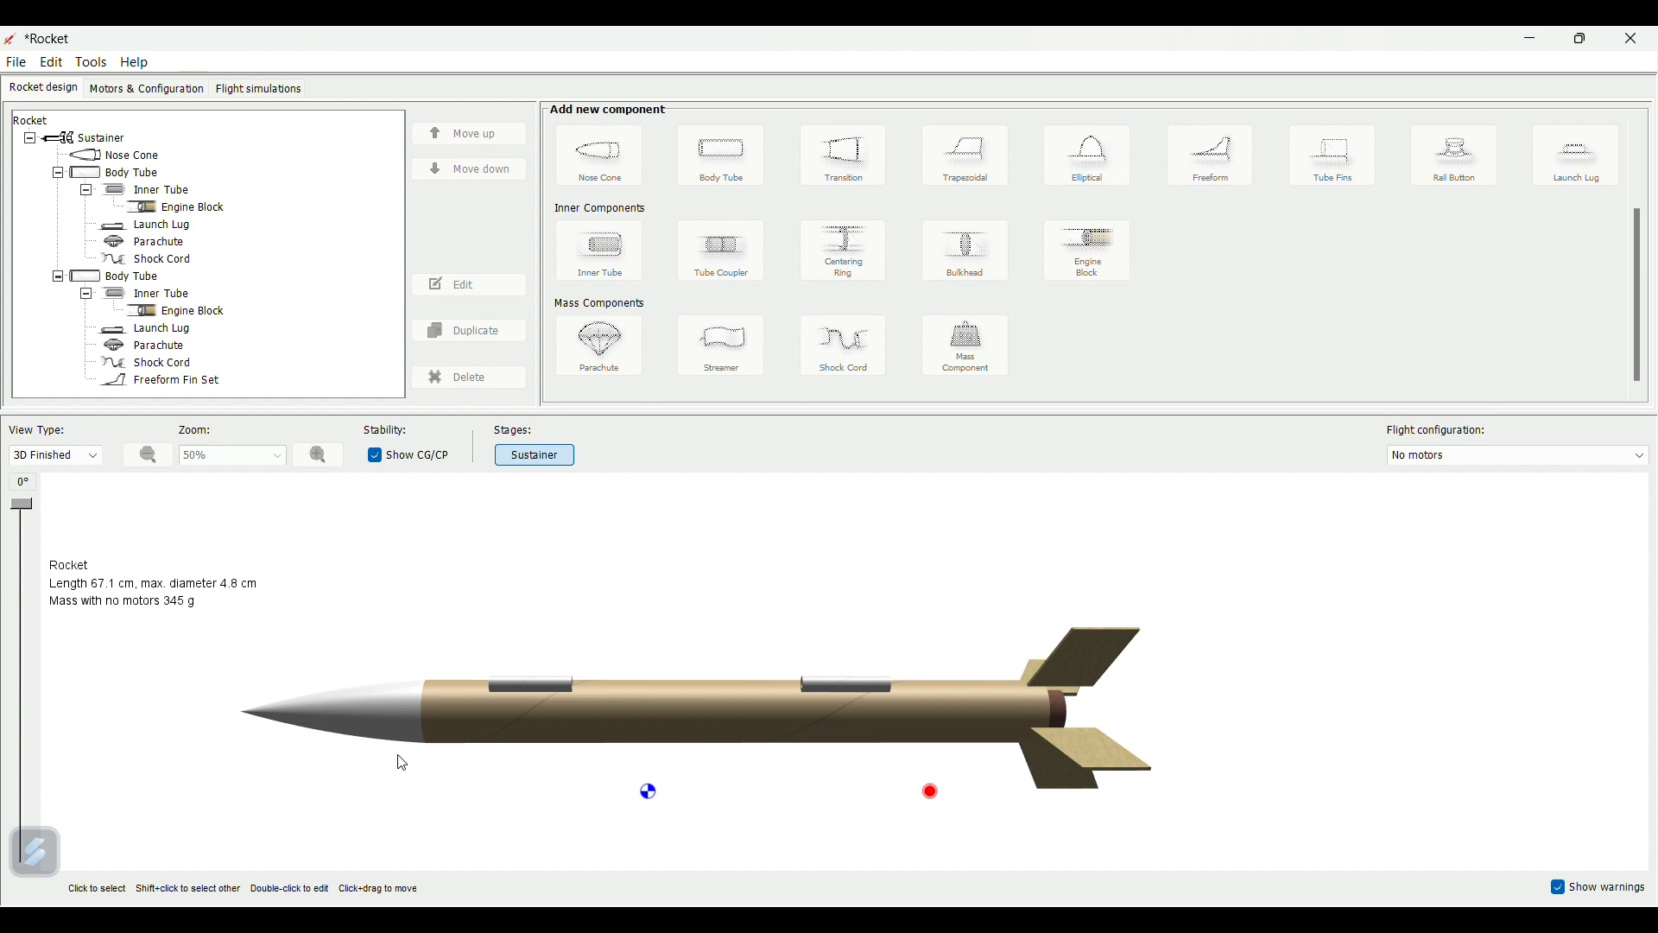
pyautogui.click(85, 465)
pyautogui.click(88, 539)
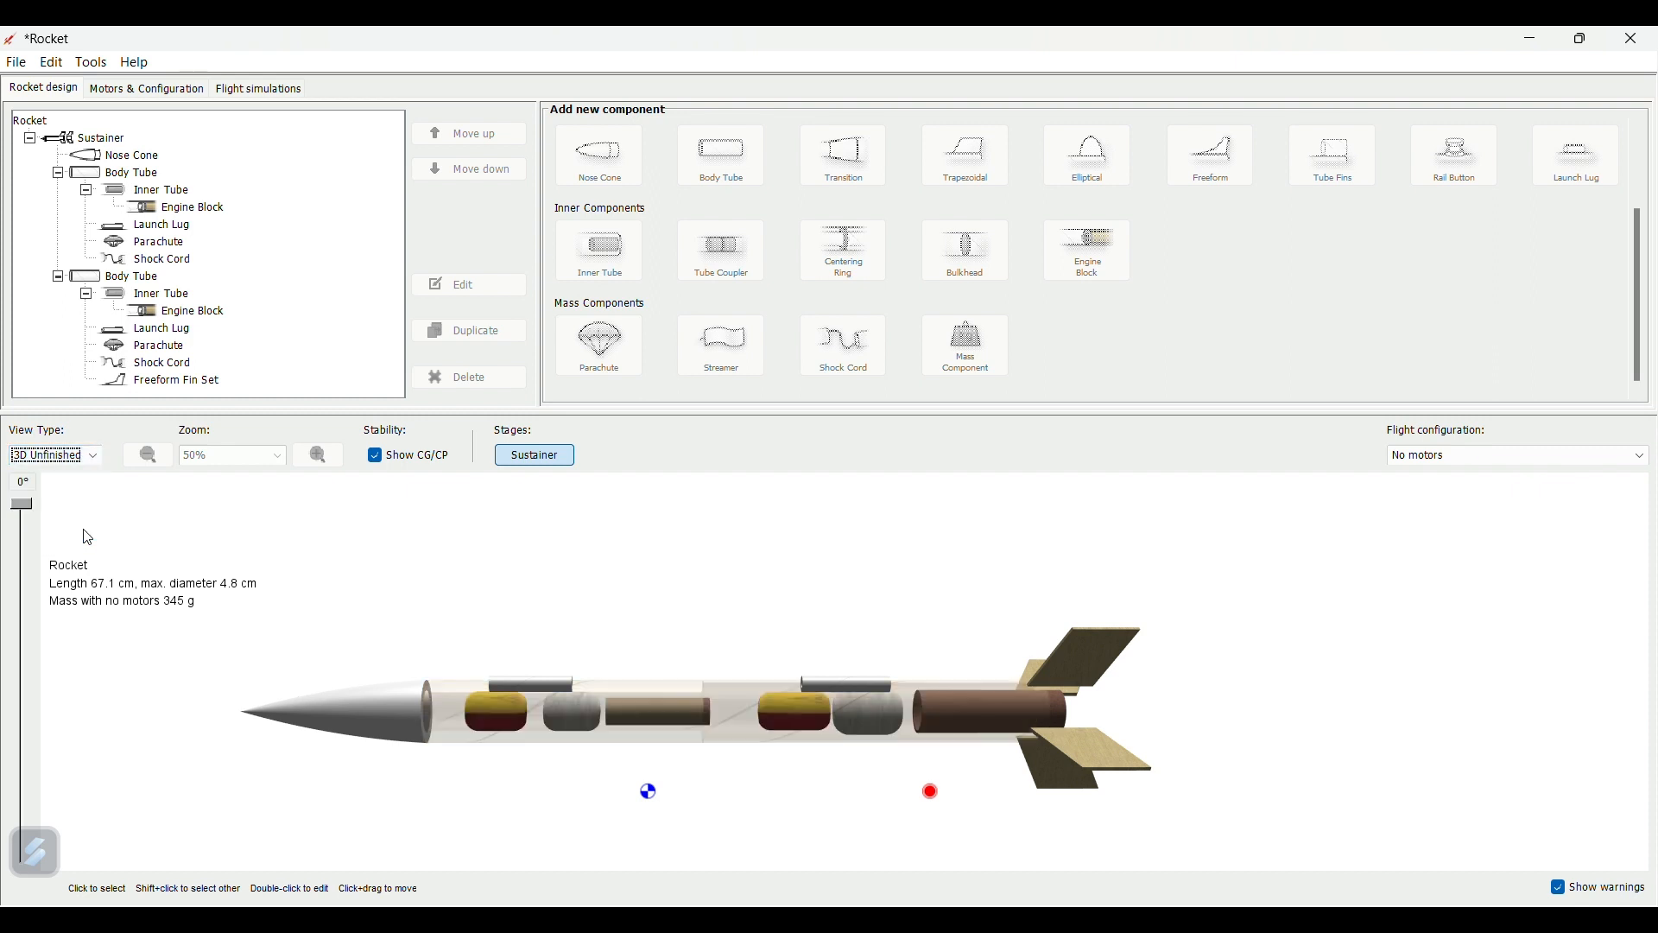